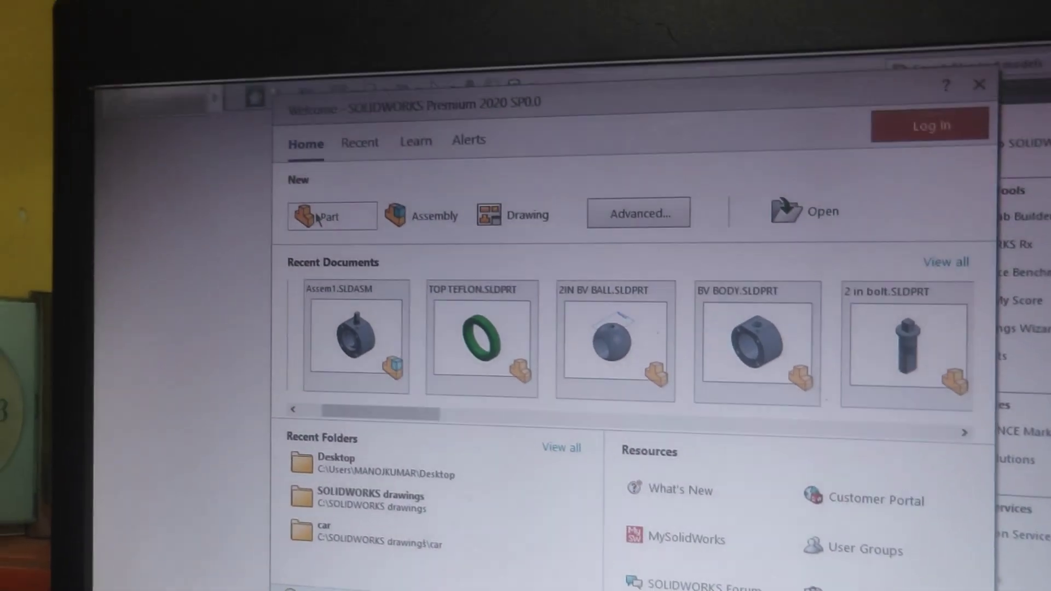
Create a new part document and check that its unit system is MMGS (millimeter, gram, second)
{"action": "left_click", "coordinate": [317, 219]}
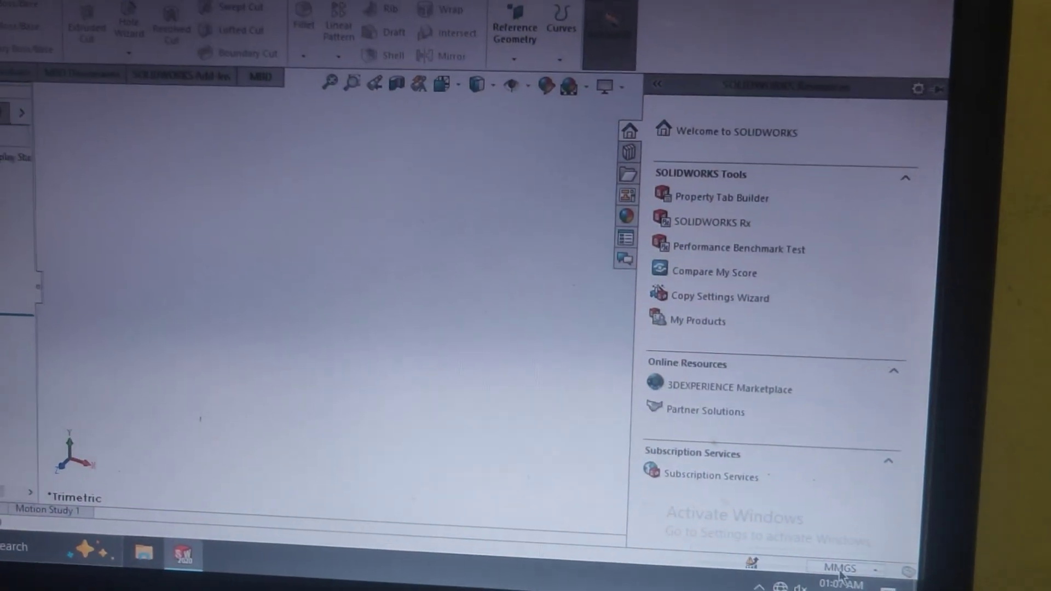
{"action": "left_click", "coordinate": [840, 569]}
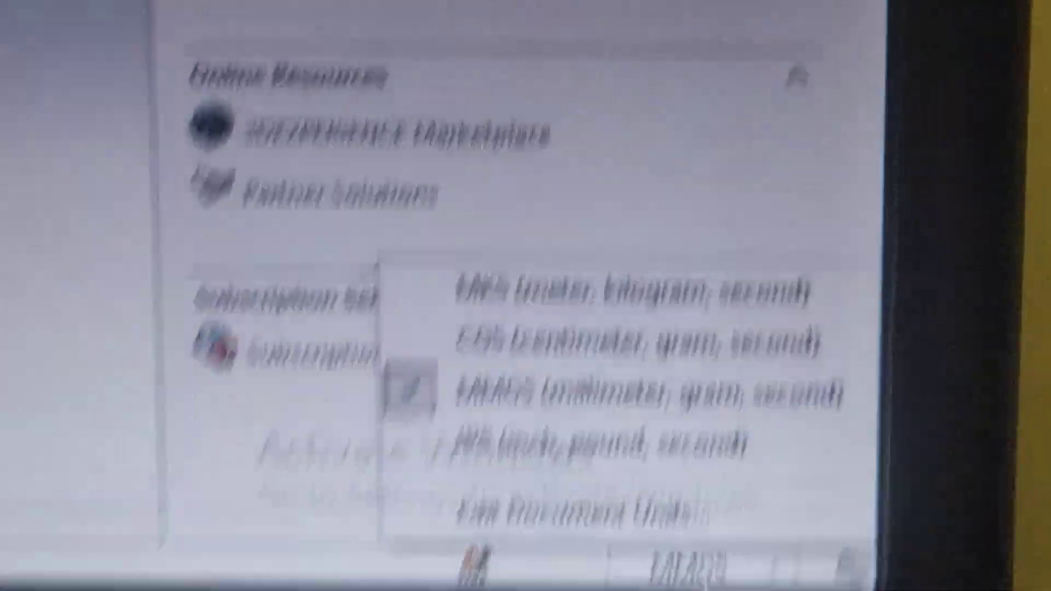
{"action": "left_click", "coordinate": [678, 567]}
{"action": "left_click", "coordinate": [677, 566]}
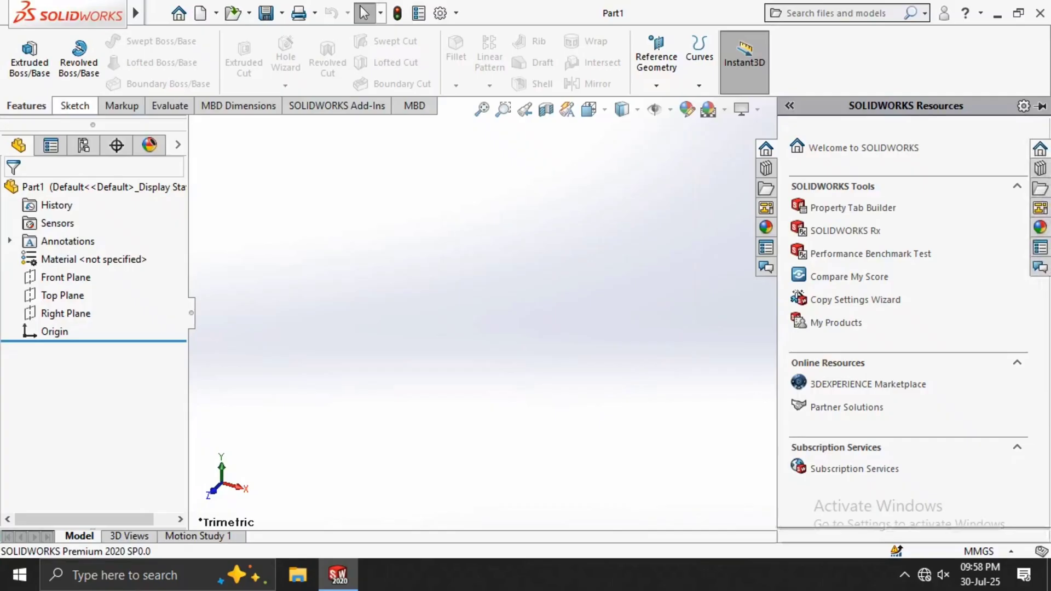
On the Front Plane, sketch a closed inverted-L line profile from the origin, about 52 mm wide and 73 mm tall, with its flange pointing right
{"action": "left_click", "coordinate": [75, 106]}
{"action": "left_click", "coordinate": [65, 277]}
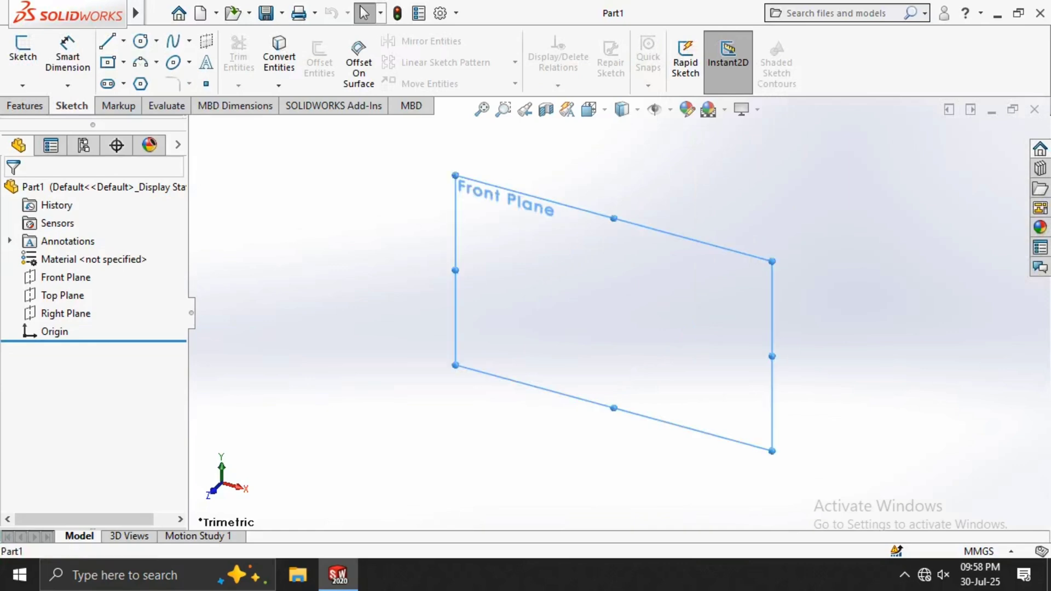
{"action": "left_click", "coordinate": [165, 254]}
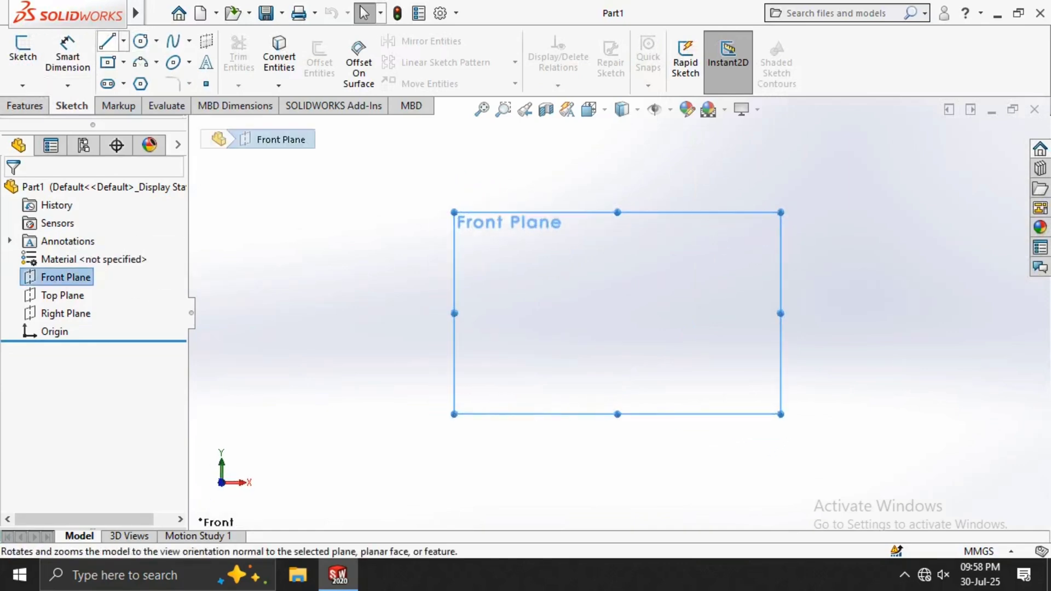
{"action": "left_click", "coordinate": [107, 41]}
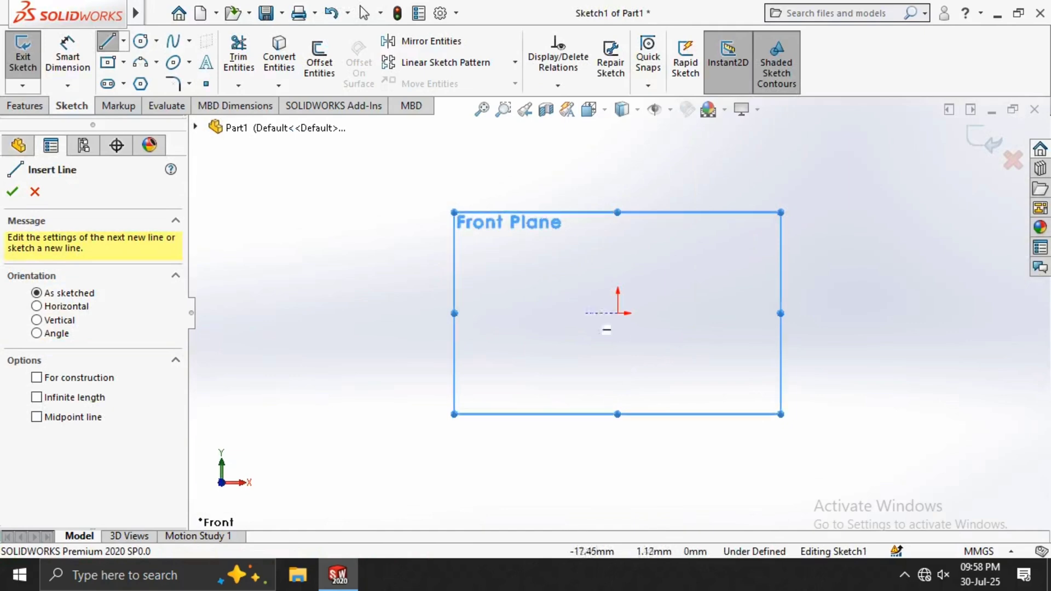
{"action": "left_click", "coordinate": [617, 313]}
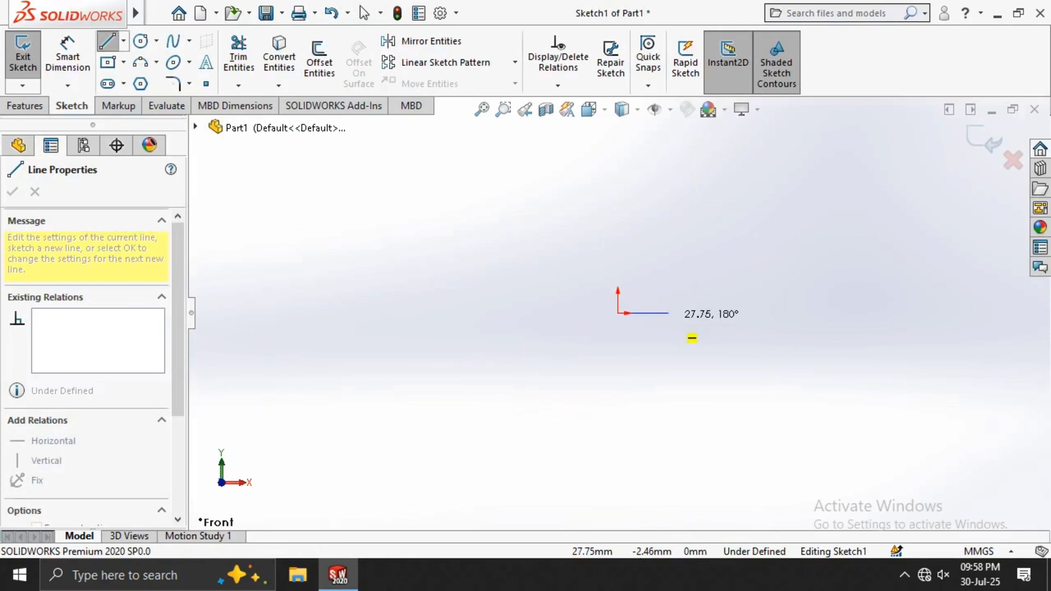
{"action": "left_click", "coordinate": [668, 313]}
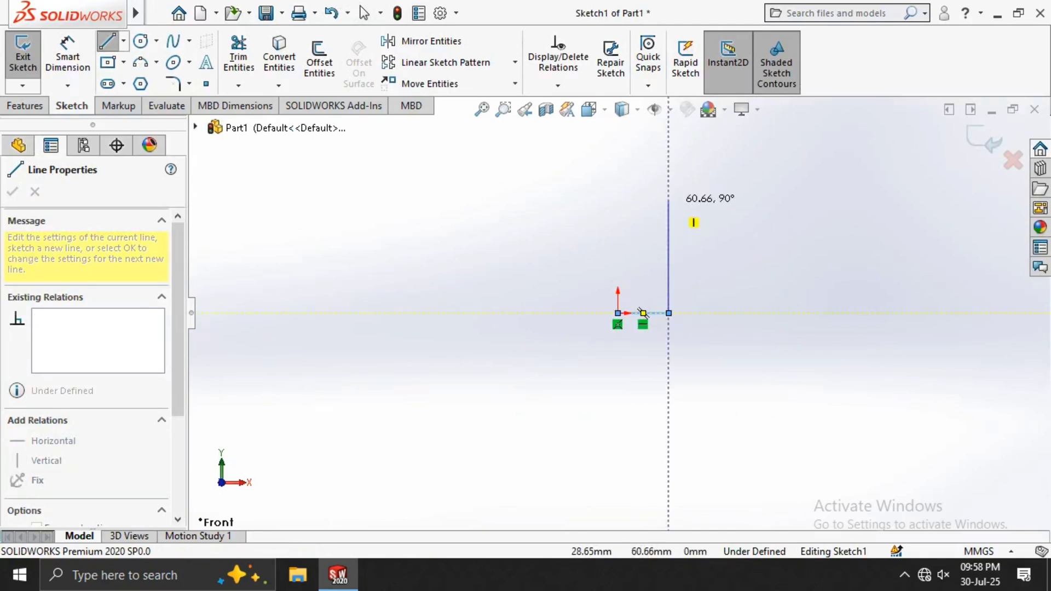
{"action": "left_click", "coordinate": [668, 201]}
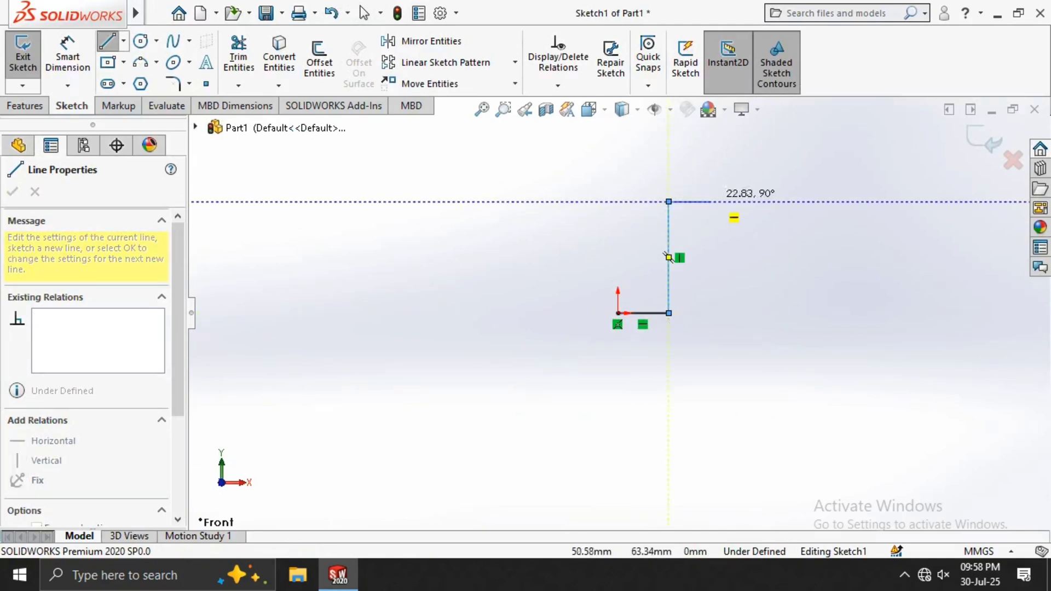
{"action": "left_click", "coordinate": [713, 202]}
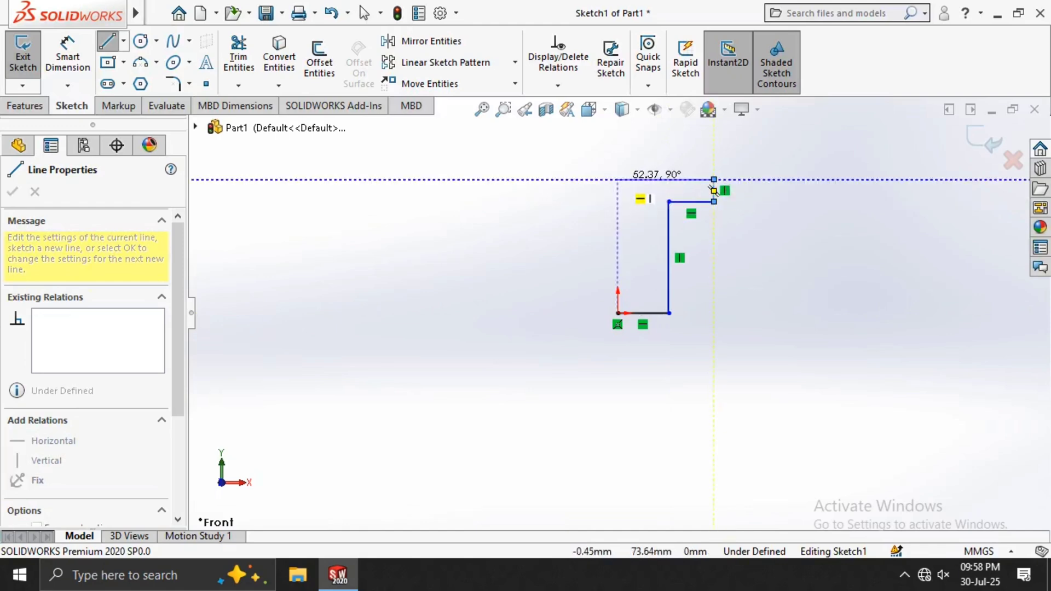
{"action": "left_click", "coordinate": [713, 178]}
{"action": "left_click", "coordinate": [617, 179]}
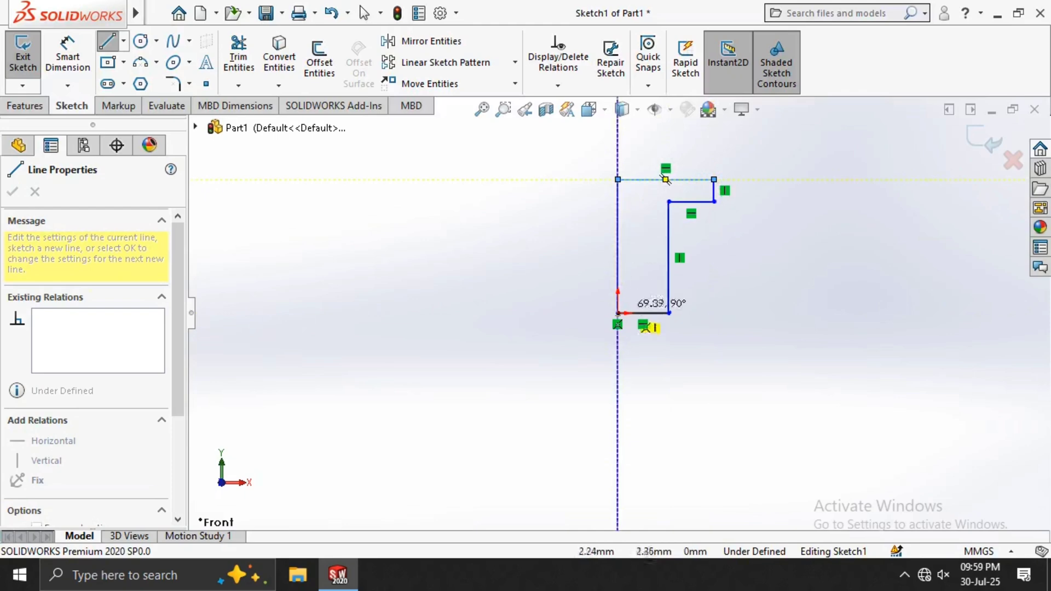
{"action": "left_click", "coordinate": [617, 313]}
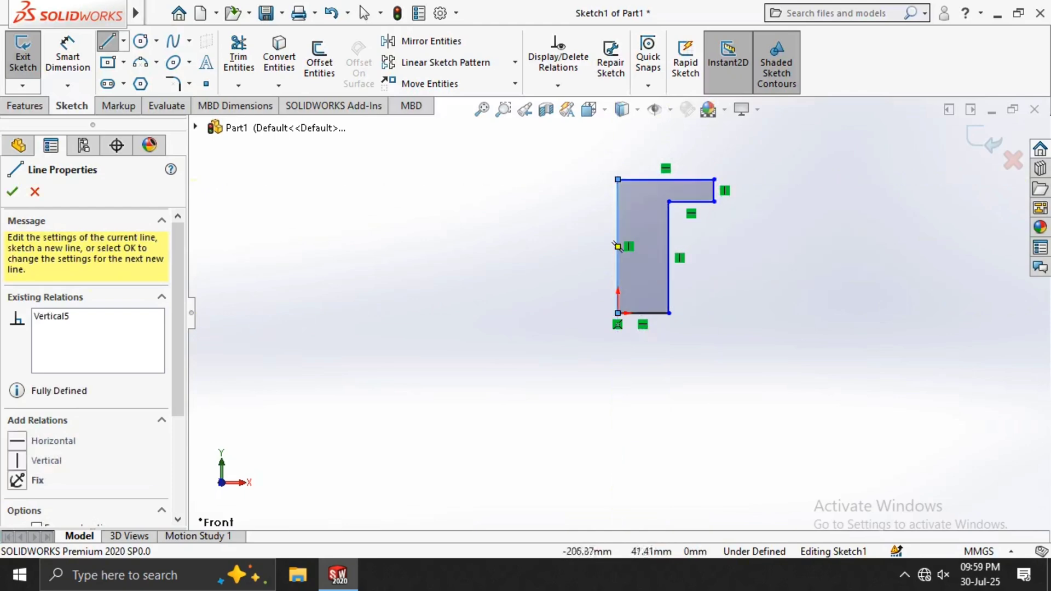
{"action": "left_click", "coordinate": [12, 191]}
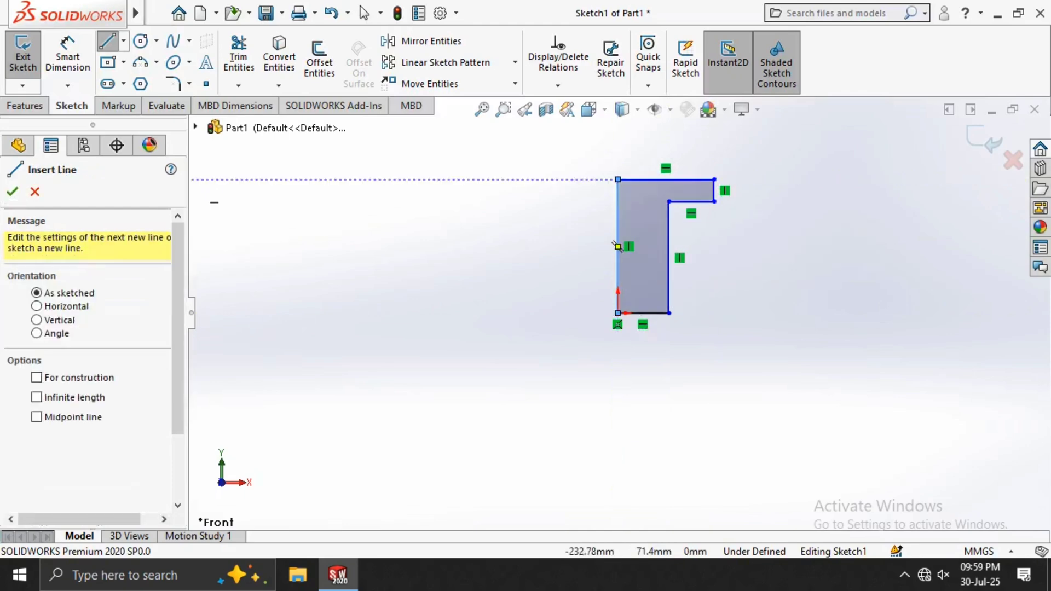
{"action": "left_click", "coordinate": [12, 192]}
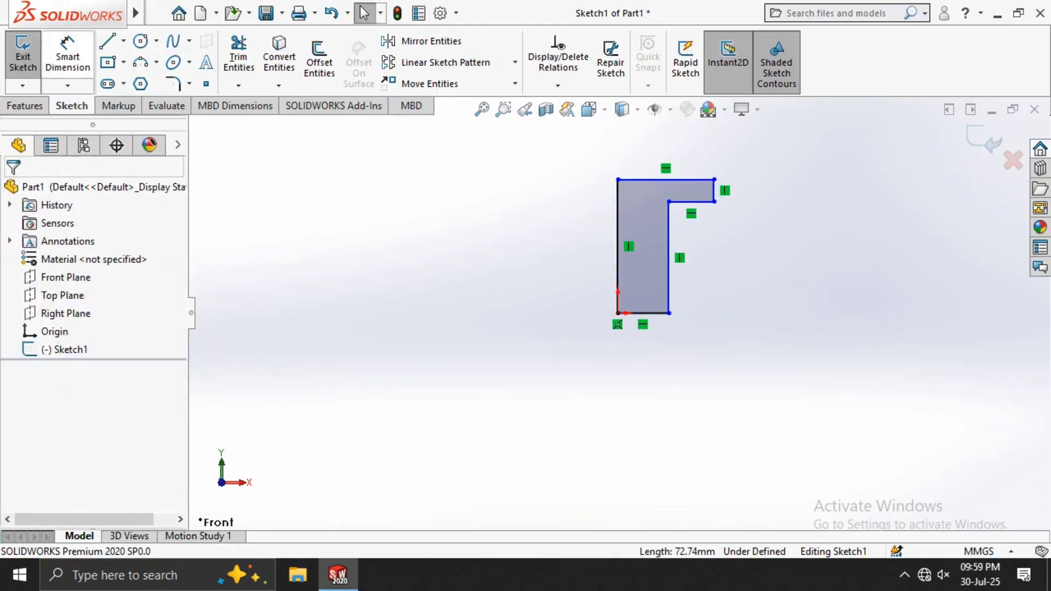
Dimension the bottom edge of the profile to 20 mm
{"action": "left_click", "coordinate": [68, 55]}
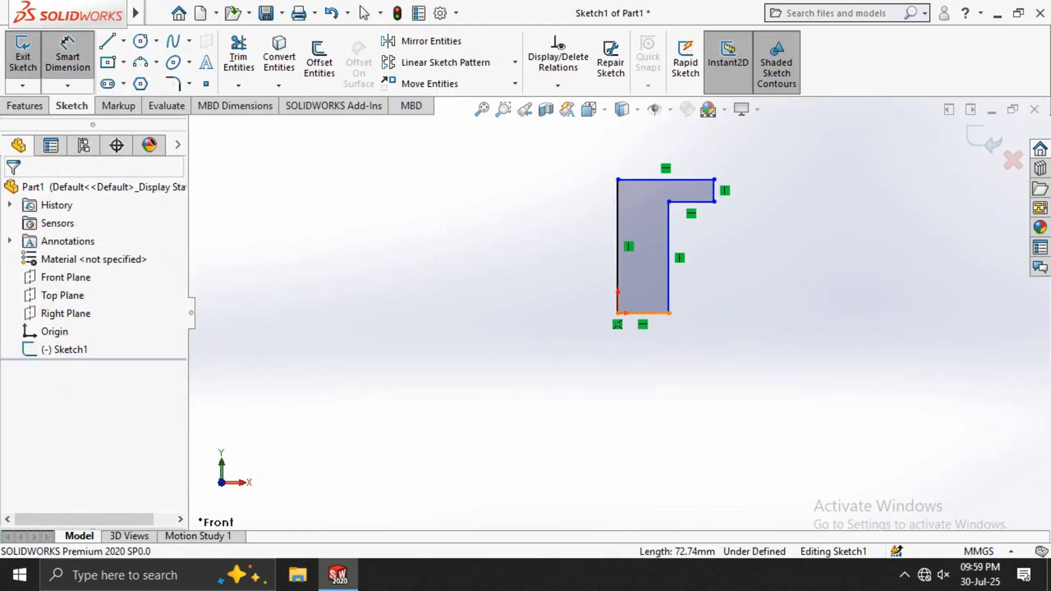
{"action": "left_click", "coordinate": [643, 313]}
{"action": "left_click", "coordinate": [638, 362]}
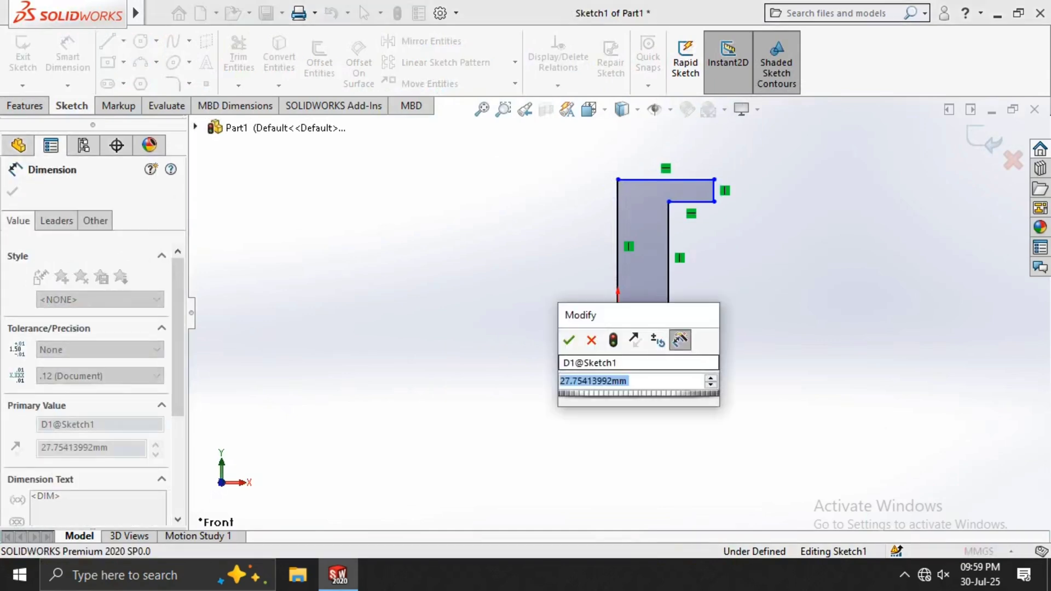
{"action": "type", "text": "20"}
{"action": "key", "text": "Return"}
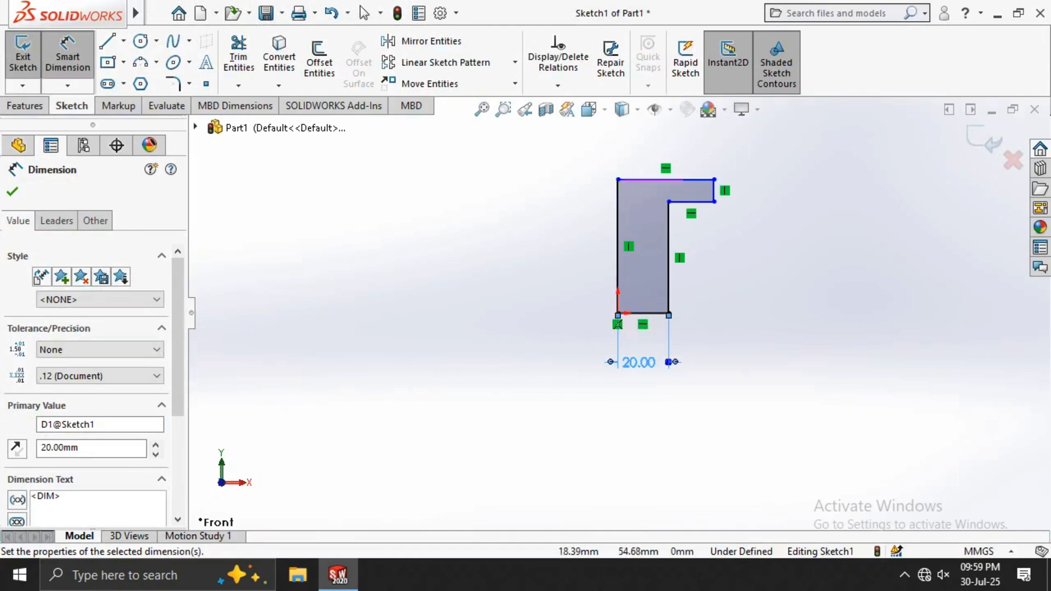
Add a horizontal dimension above the profile's top edge at its sketched length
{"action": "left_click", "coordinate": [684, 179]}
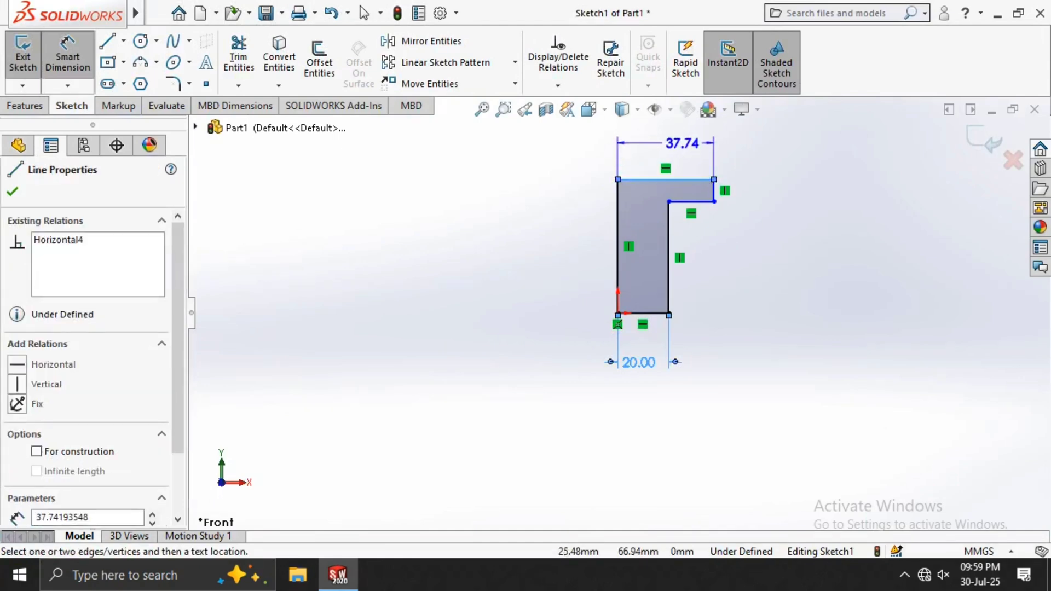
{"action": "left_click", "coordinate": [684, 149]}
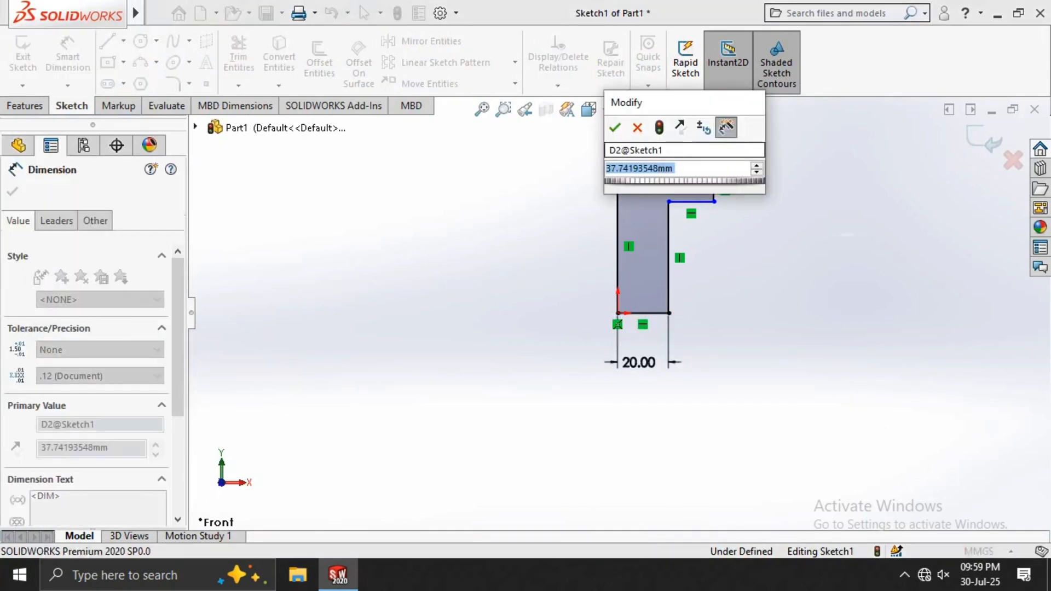
{"action": "type", "text": "25"}
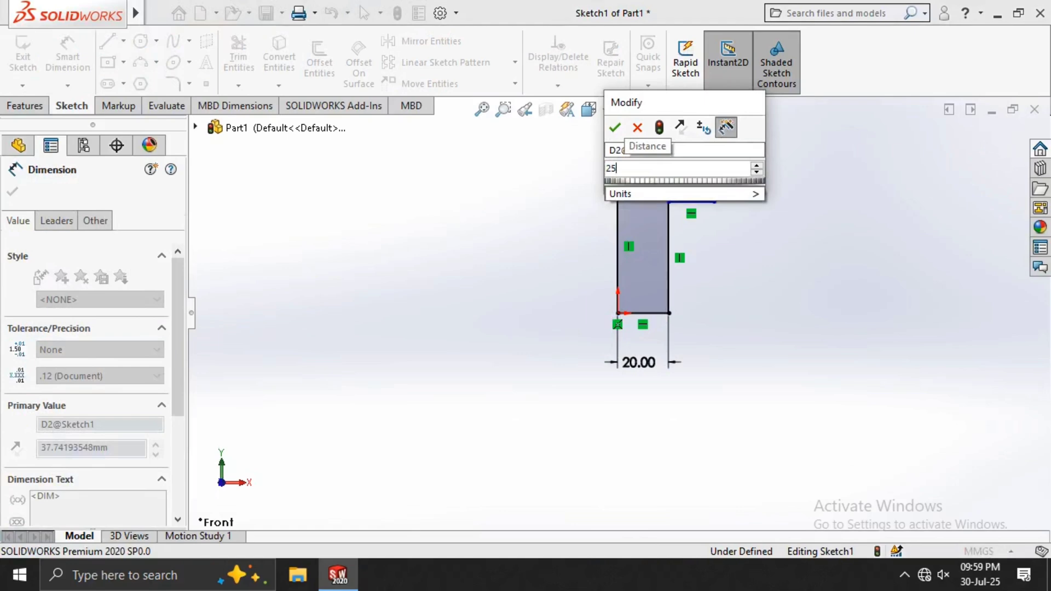
{"action": "key", "text": "Escape"}
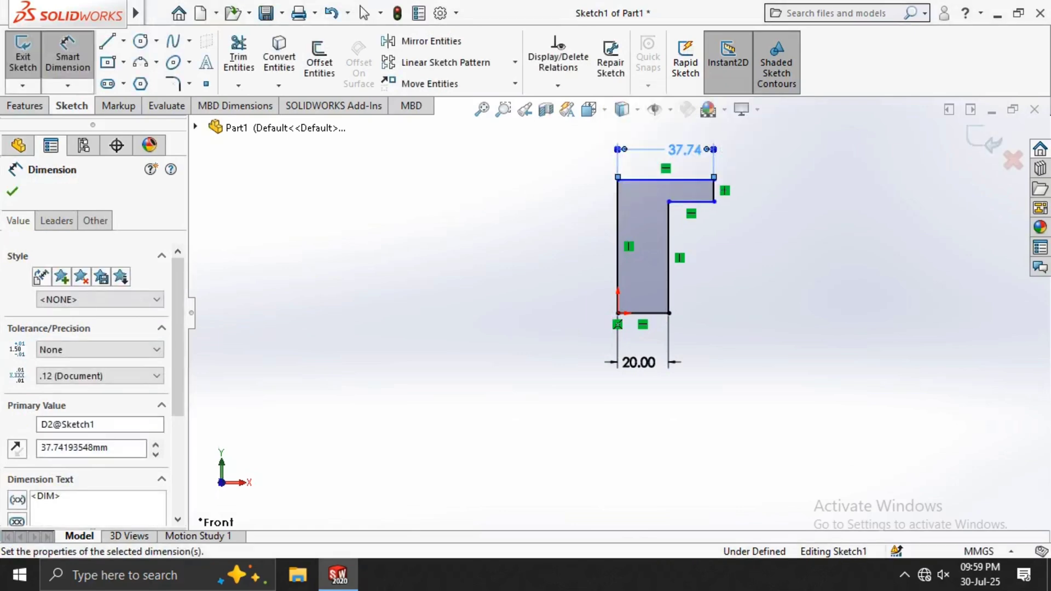
Dimension the long inner vertical edge below the flange to 50 mm
{"action": "left_click", "coordinate": [668, 249]}
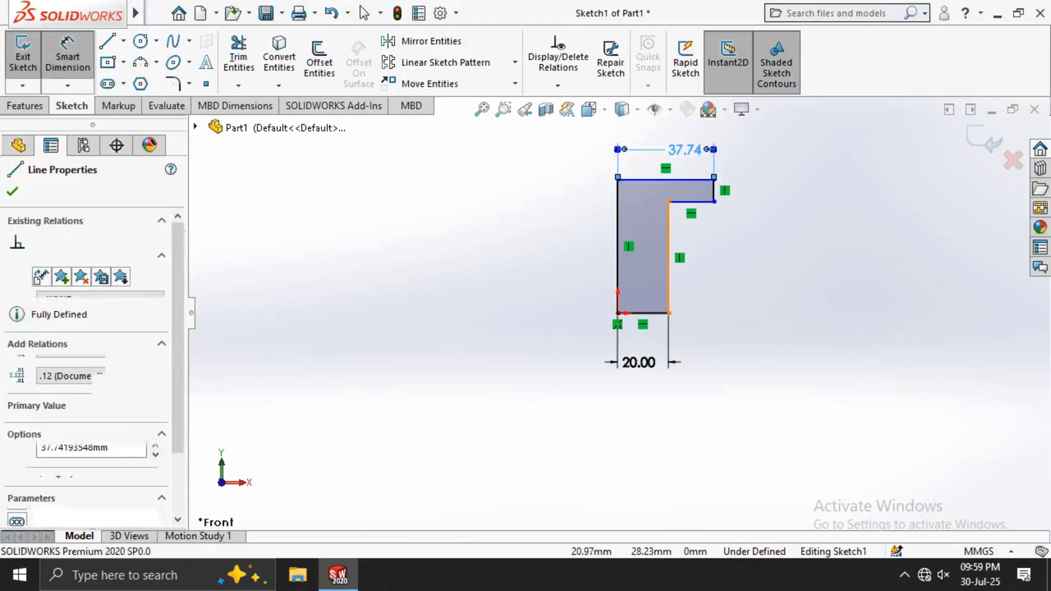
{"action": "left_click", "coordinate": [702, 249]}
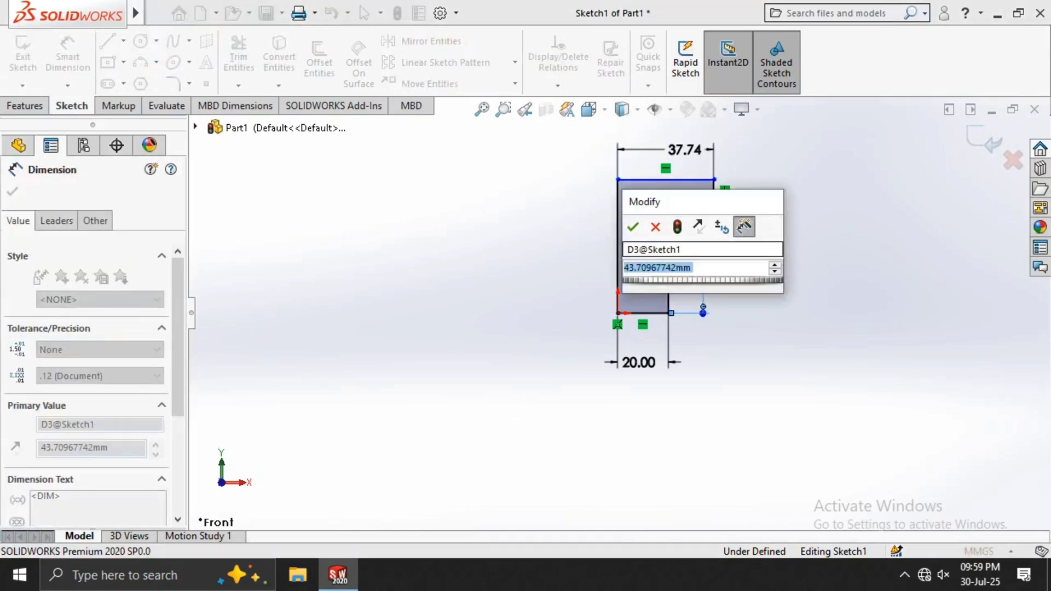
{"action": "type", "text": "50"}
{"action": "key", "text": "Return"}
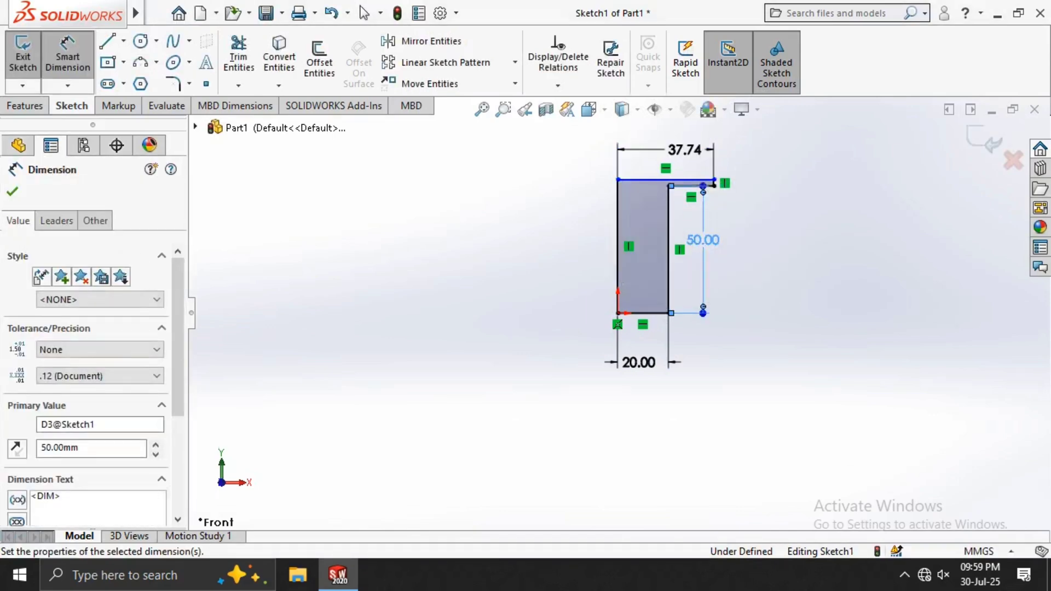
Dimension the short vertical end edge of the flange to 10 mm
{"action": "scroll", "coordinate": [702, 171], "scroll_direction": "up", "scroll_amount": 4}
{"action": "scroll", "coordinate": [681, 247], "scroll_direction": "down", "scroll_amount": 6}
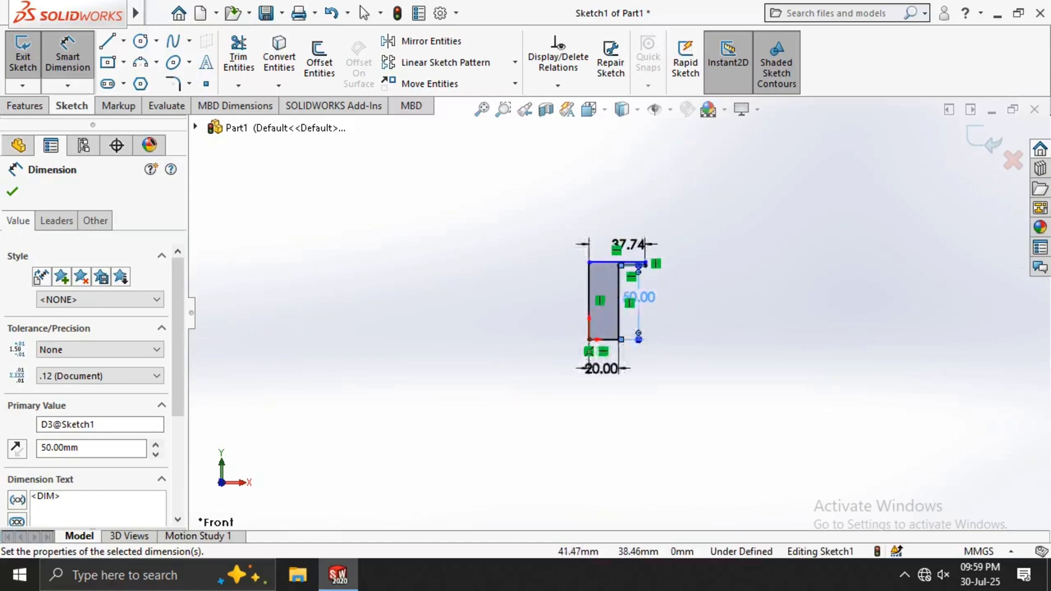
{"action": "scroll", "coordinate": [663, 248], "scroll_direction": "down", "scroll_amount": 3}
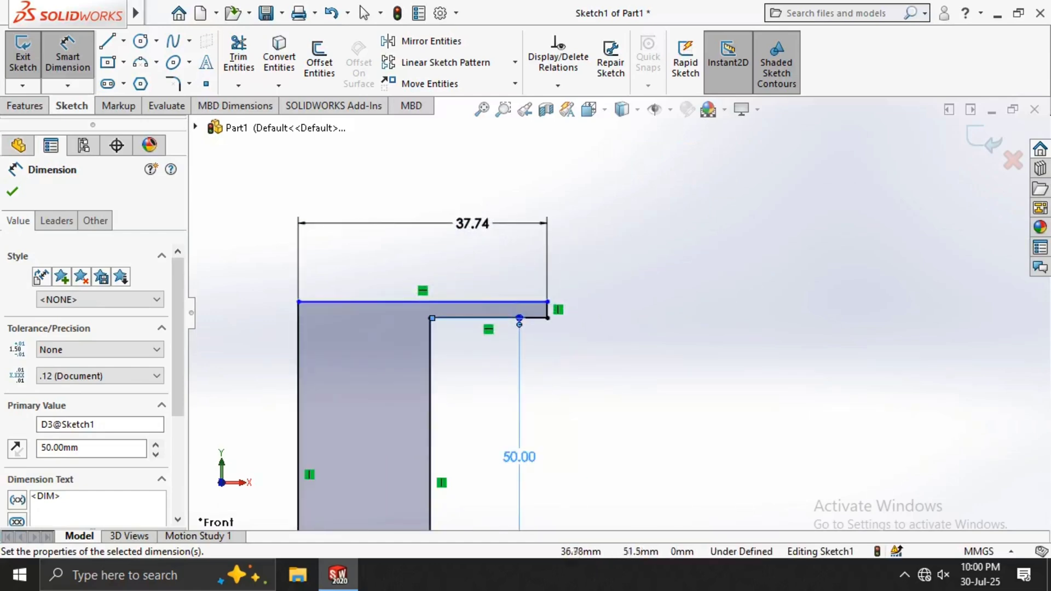
{"action": "scroll", "coordinate": [528, 307], "scroll_direction": "down", "scroll_amount": 5}
{"action": "left_click", "coordinate": [577, 313]}
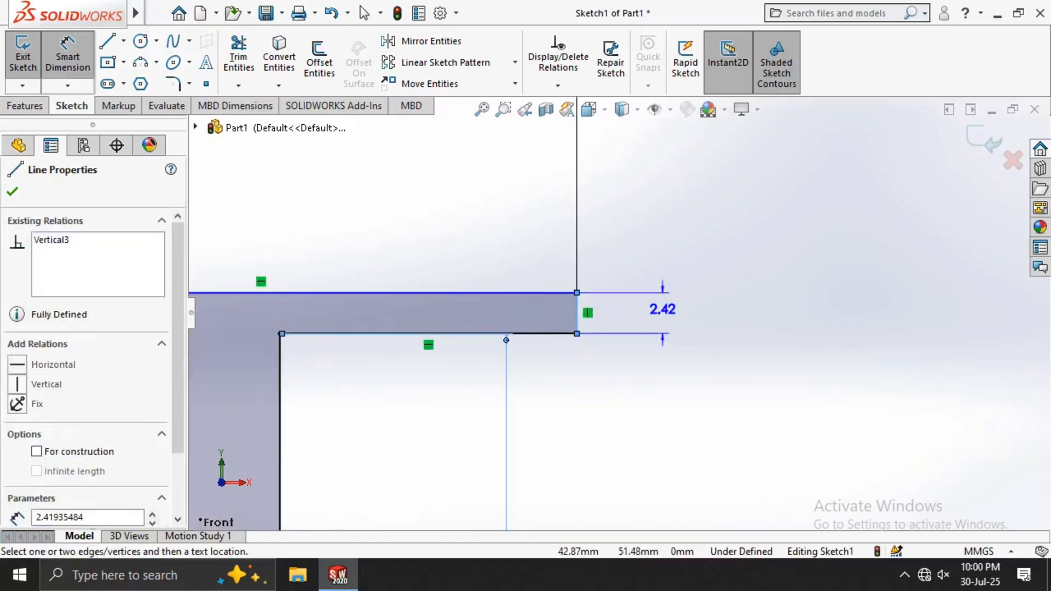
{"action": "left_click", "coordinate": [664, 308]}
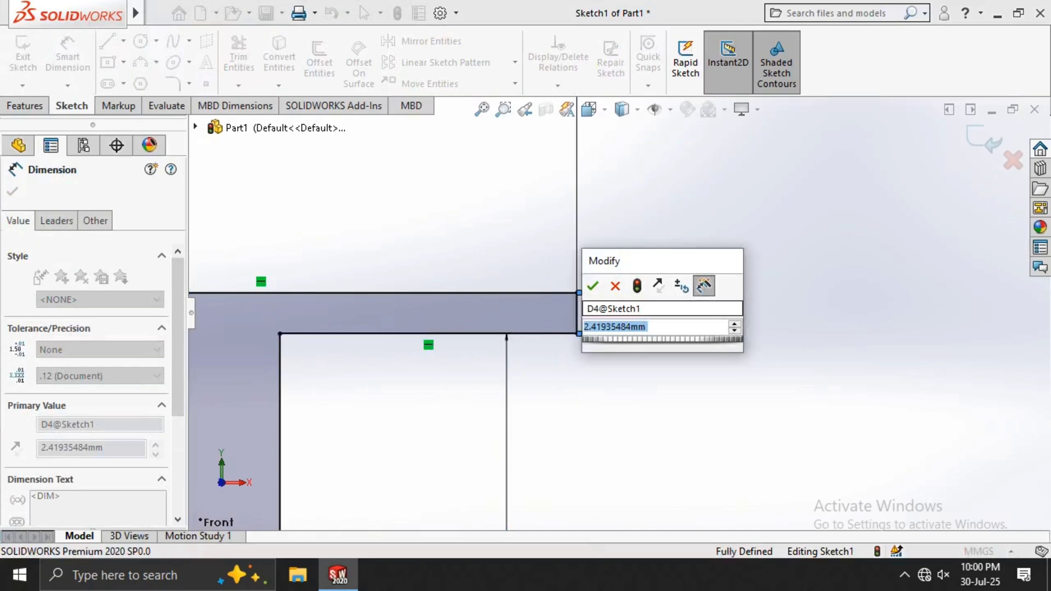
{"action": "type", "text": "10"}
{"action": "key", "text": "Return"}
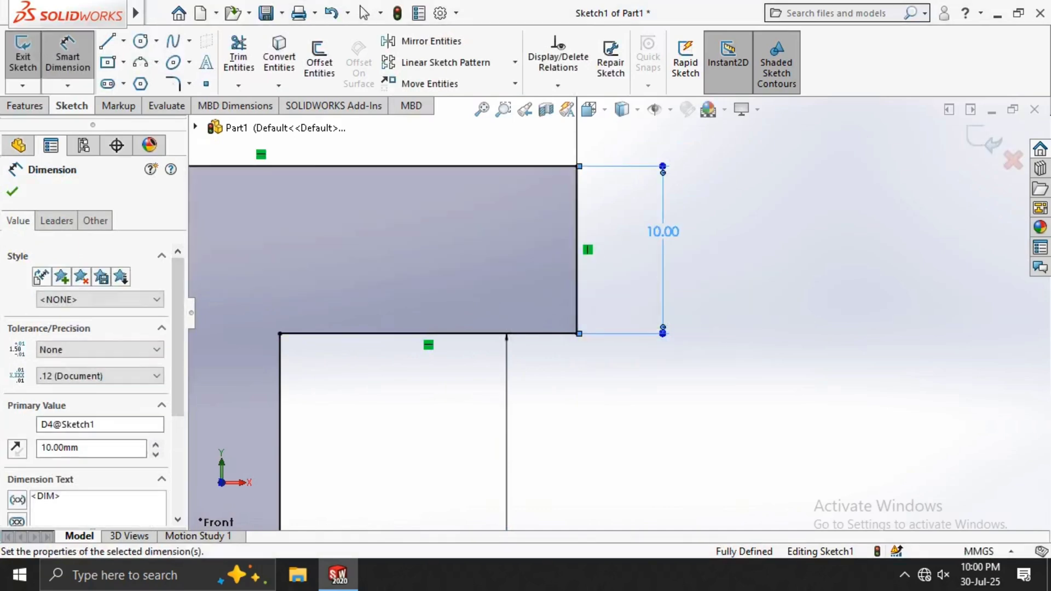
Set the existing dimension of the profile's top edge to 30 mm
{"action": "scroll", "coordinate": [610, 313], "scroll_direction": "up", "scroll_amount": 10}
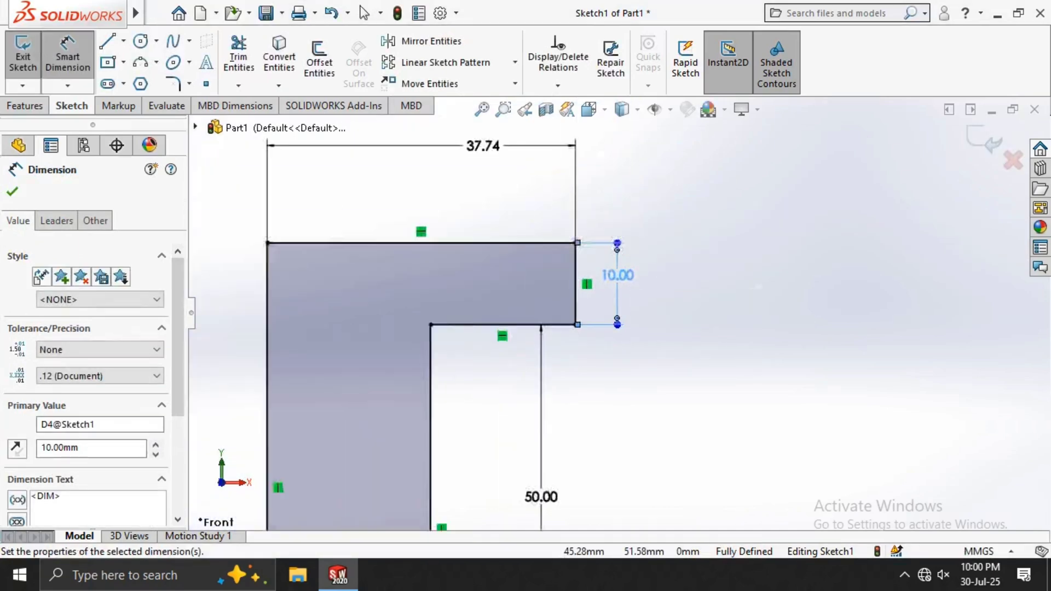
{"action": "scroll", "coordinate": [617, 304], "scroll_direction": "up", "scroll_amount": 3}
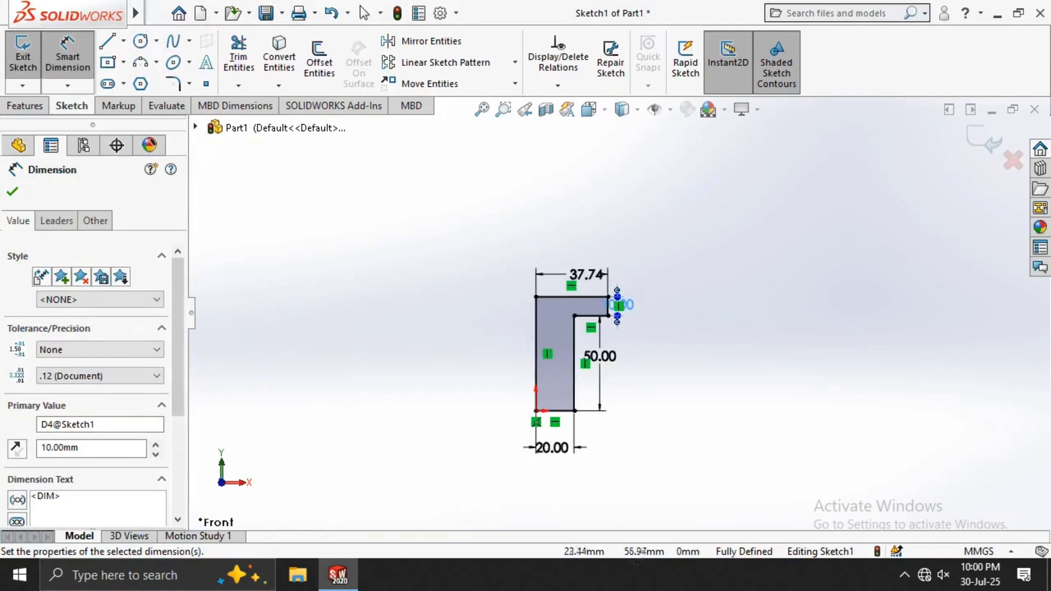
{"action": "scroll", "coordinate": [568, 300], "scroll_direction": "down", "scroll_amount": 5}
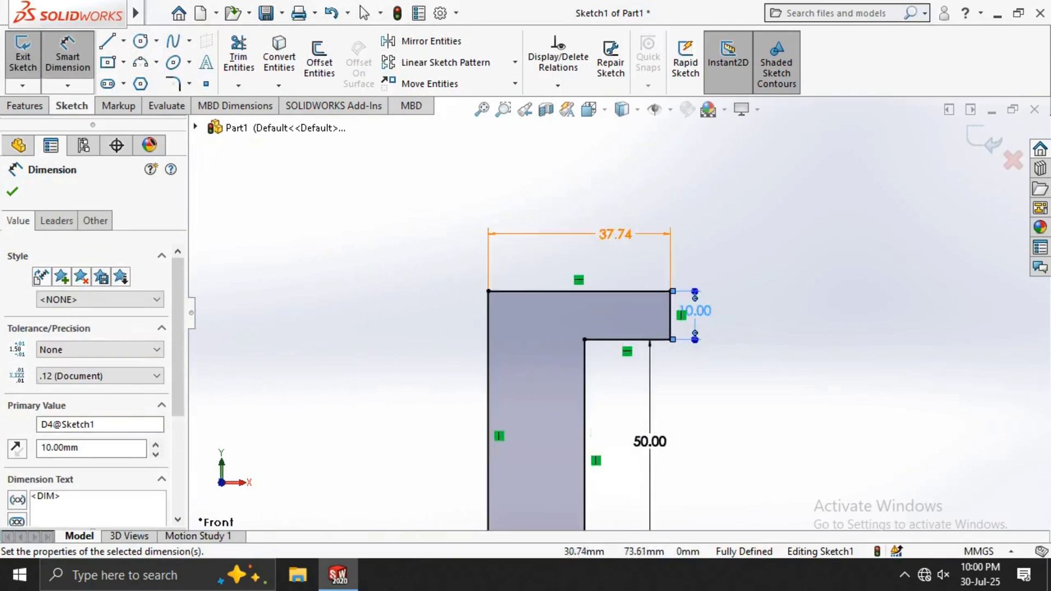
{"action": "left_click", "coordinate": [619, 230]}
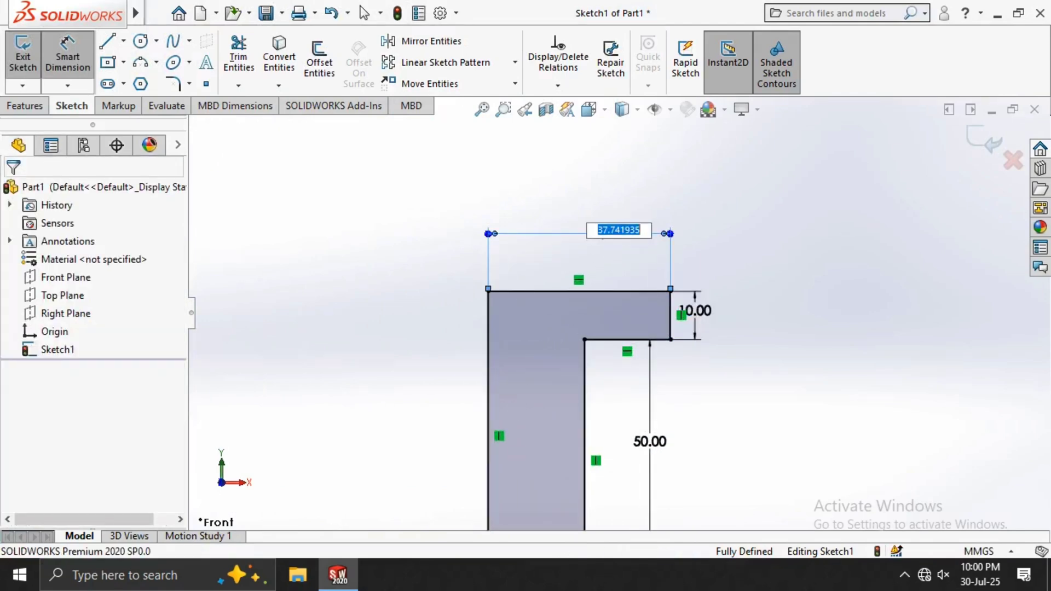
{"action": "type", "text": "30"}
{"action": "key", "text": "Return"}
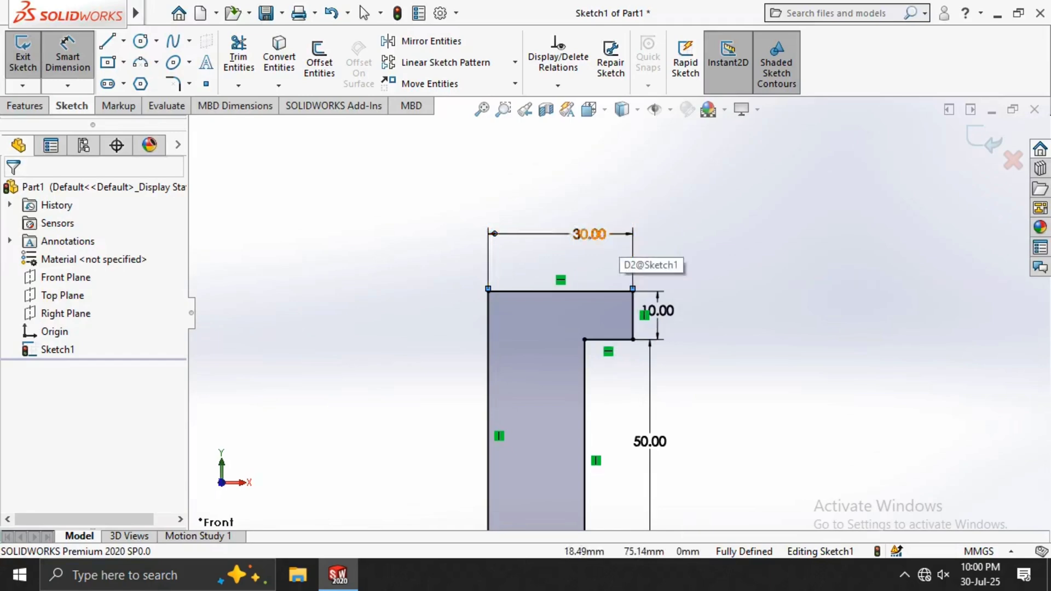
{"action": "scroll", "coordinate": [733, 296], "scroll_direction": "up", "scroll_amount": 3}
{"action": "scroll", "coordinate": [616, 313], "scroll_direction": "up", "scroll_amount": 1}
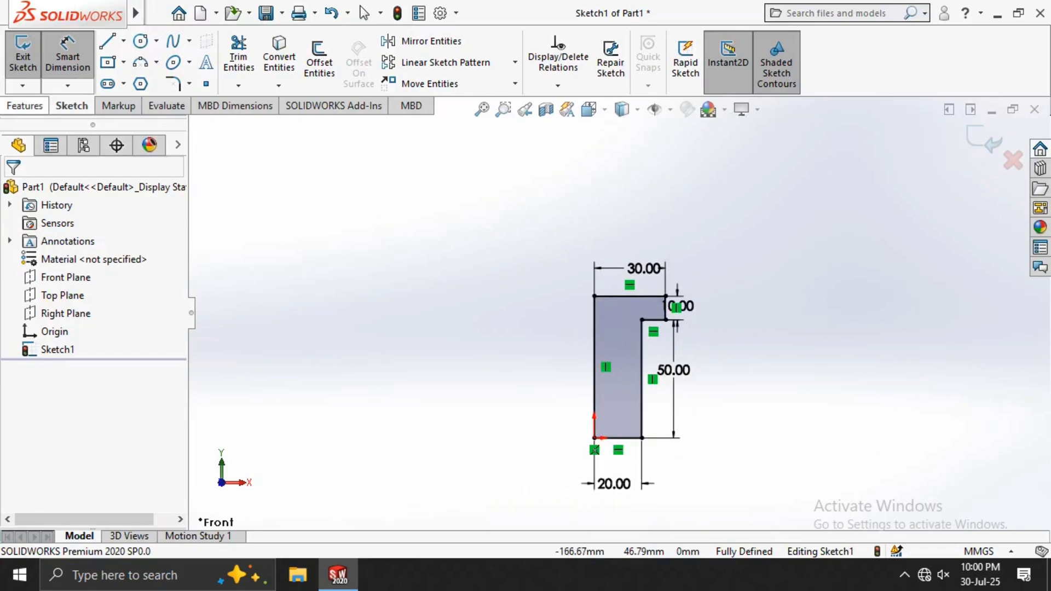
Revolve the inverted-L profile 360 degrees about its long vertical edge through the origin to form the flanged shank
{"action": "left_click", "coordinate": [26, 105]}
{"action": "left_click", "coordinate": [79, 62]}
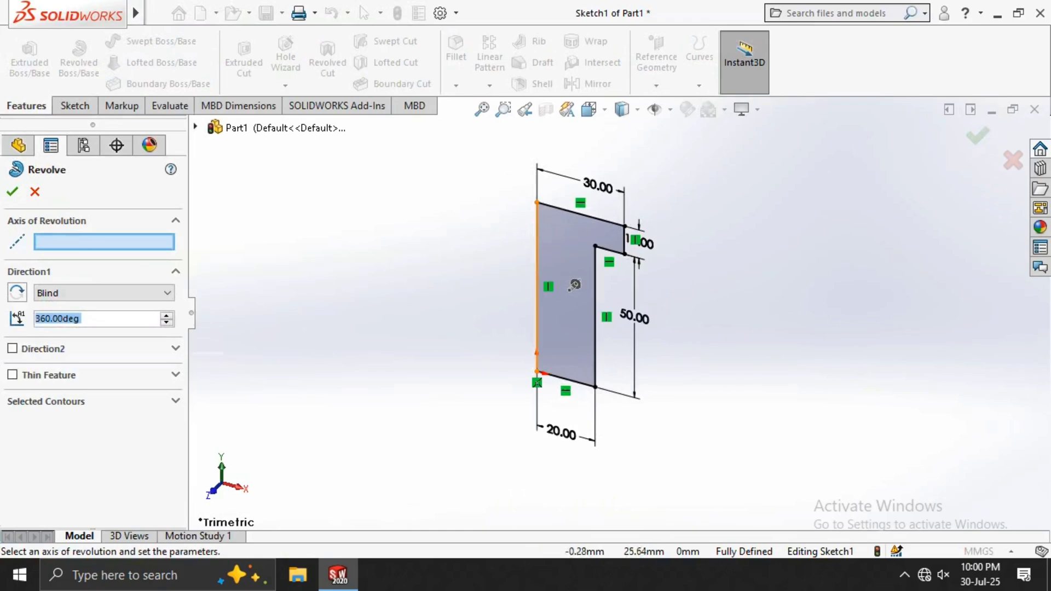
{"action": "left_click", "coordinate": [570, 288]}
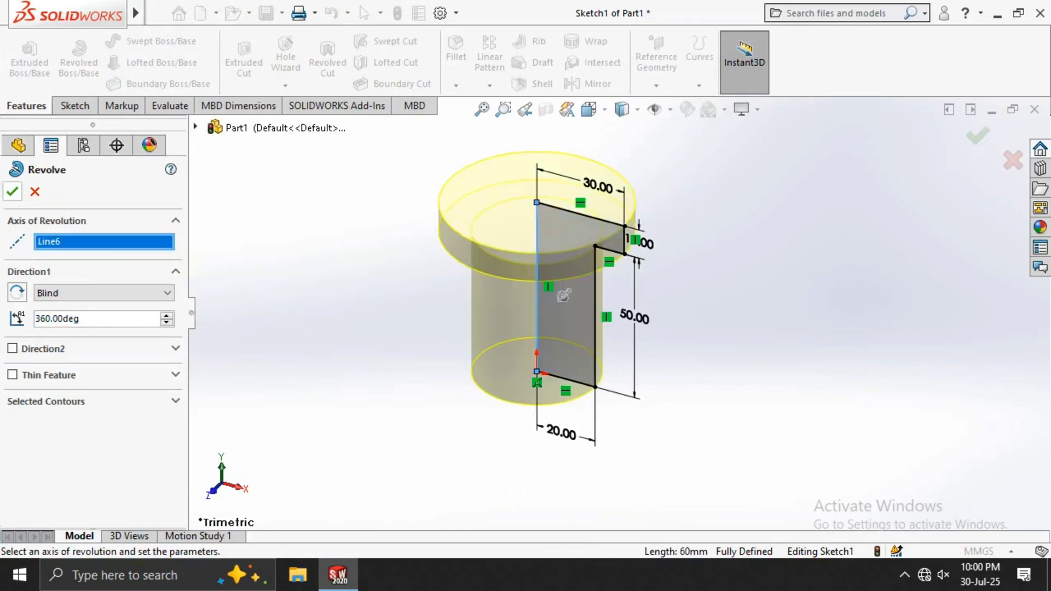
{"action": "left_click", "coordinate": [12, 191]}
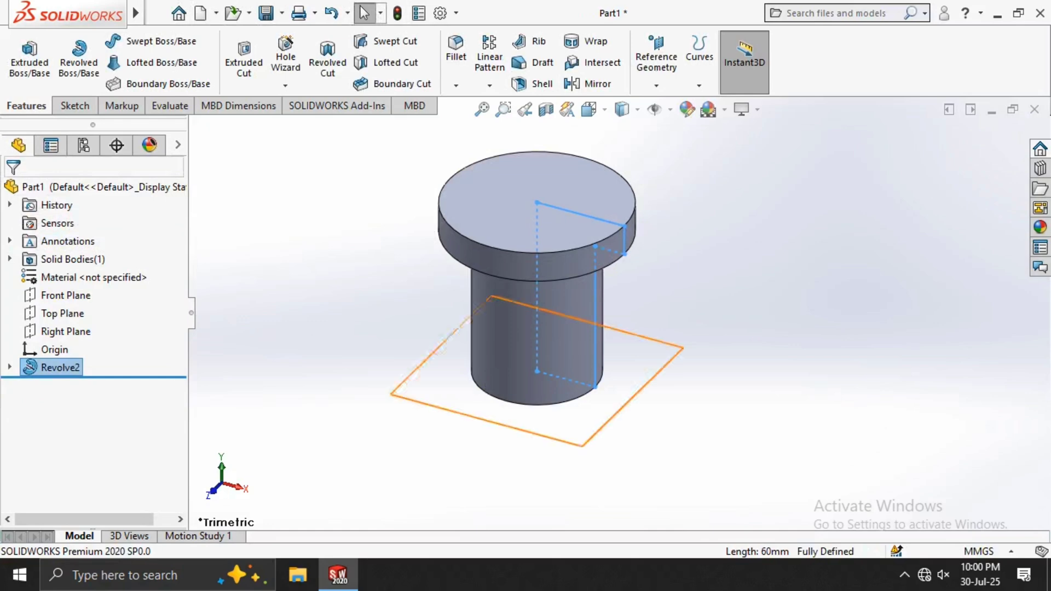
Sketch a six-sided polygon on the flange's top face, centred on the origin, with an inscribed circle about 33 mm in diameter
{"action": "left_click", "coordinate": [65, 295]}
{"action": "left_click", "coordinate": [151, 274]}
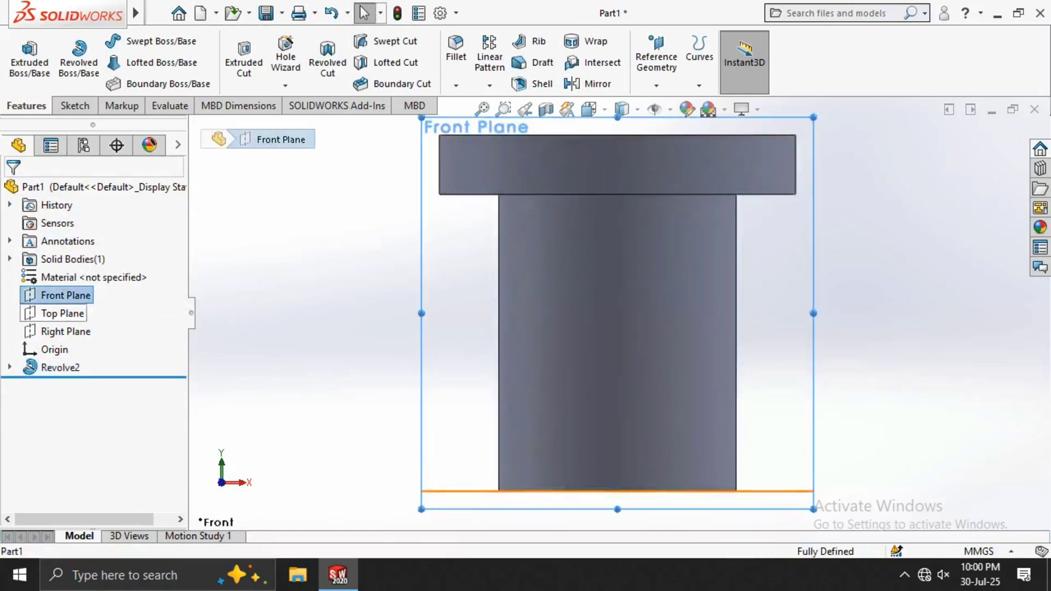
{"action": "left_click", "coordinate": [63, 313]}
{"action": "left_click", "coordinate": [152, 294]}
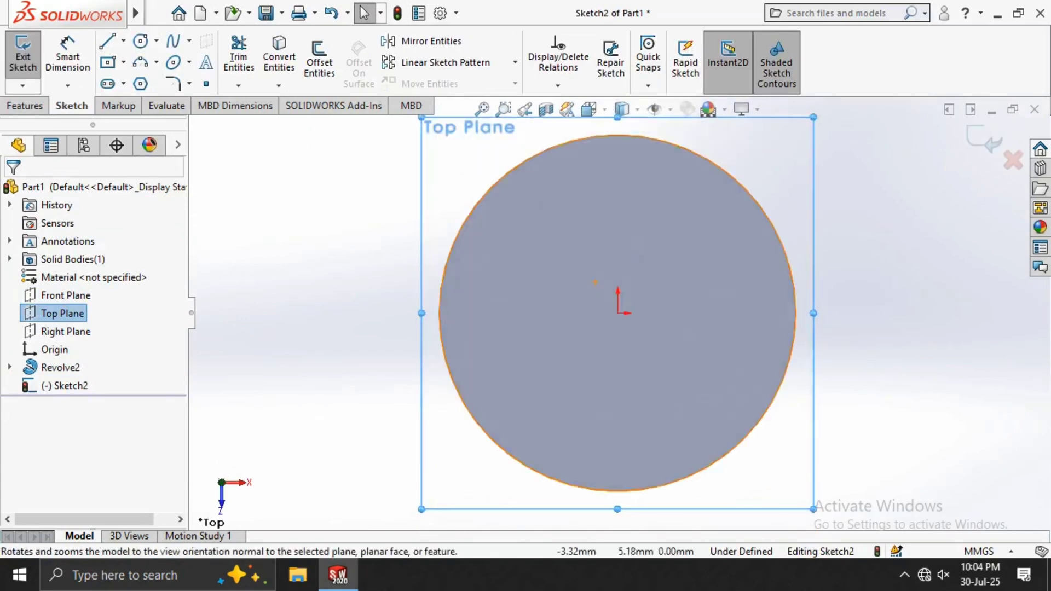
{"action": "left_click", "coordinate": [607, 282]}
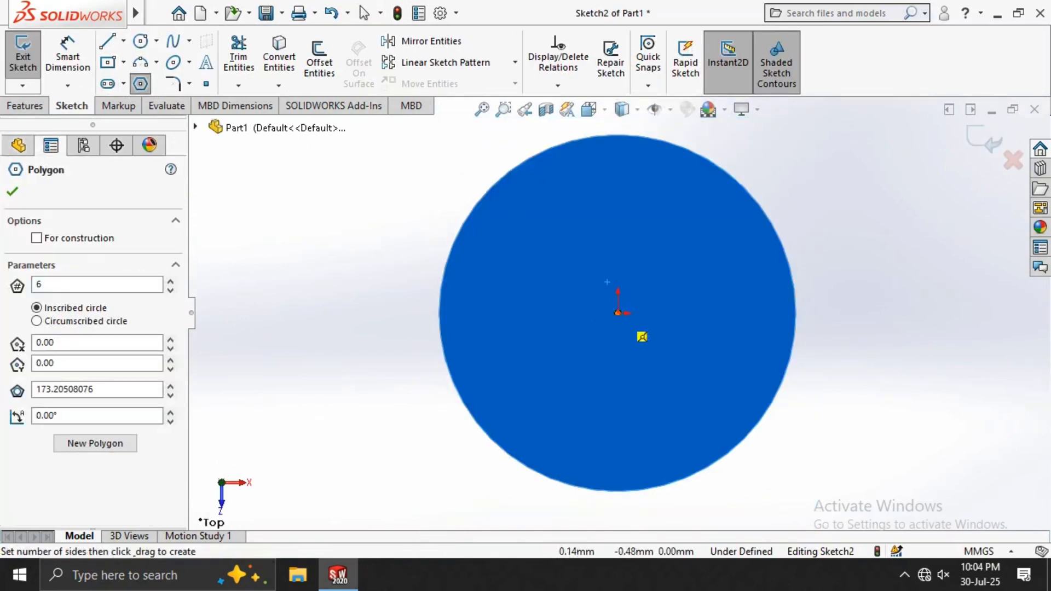
{"action": "left_click", "coordinate": [619, 313]}
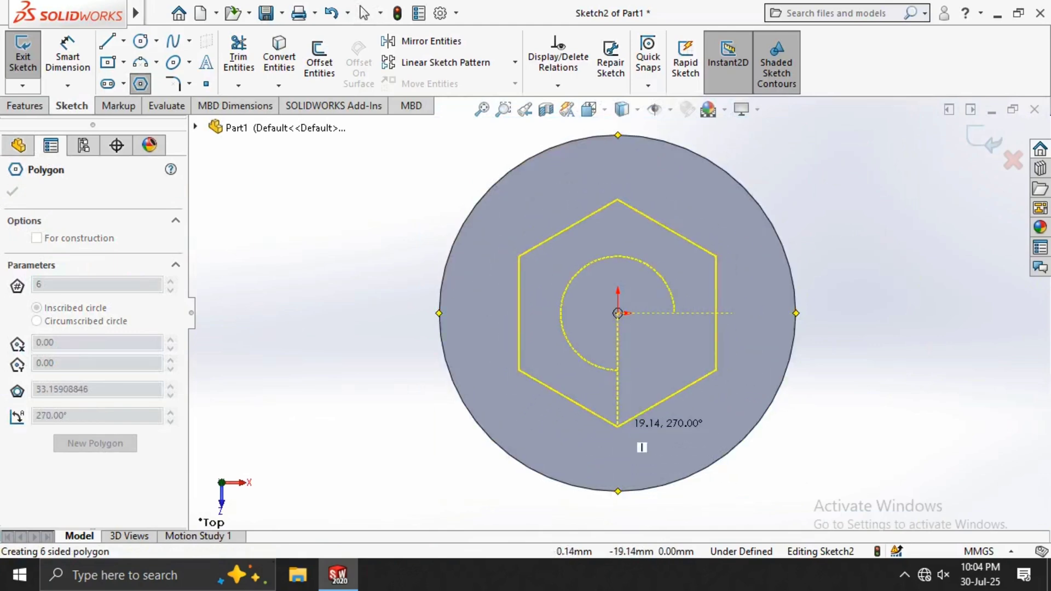
{"action": "left_click", "coordinate": [618, 425]}
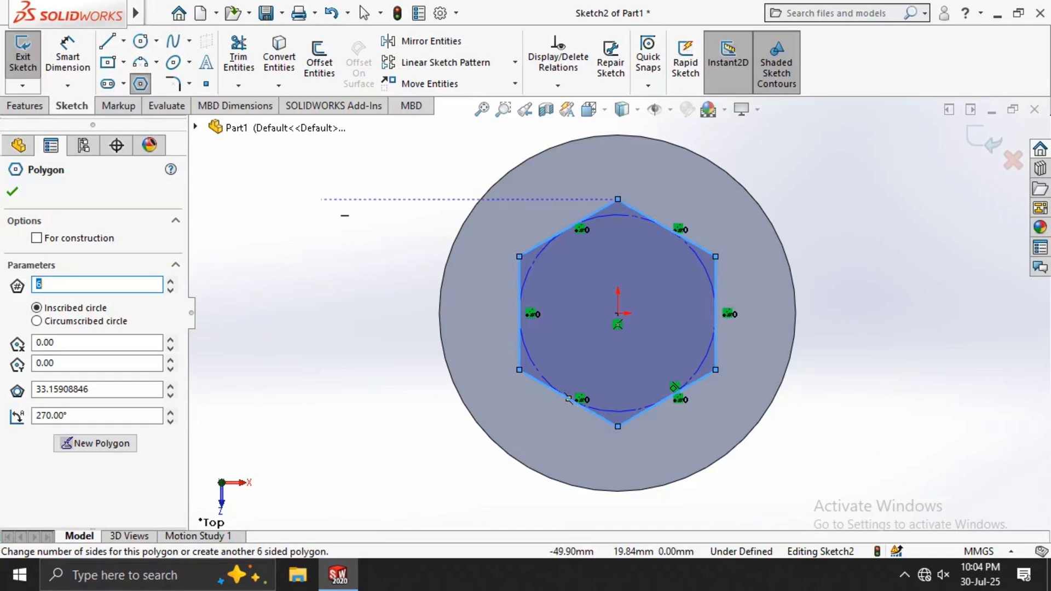
Dimension the diameter of the hexagon's inscribed construction circle to 40 mm
{"action": "left_click", "coordinate": [67, 55]}
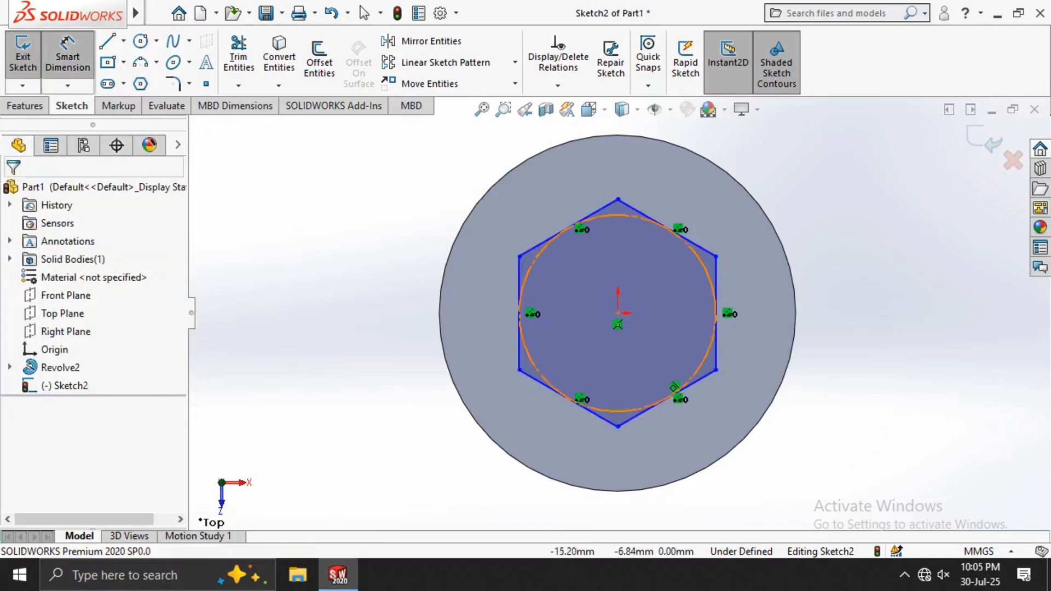
{"action": "left_click", "coordinate": [527, 353]}
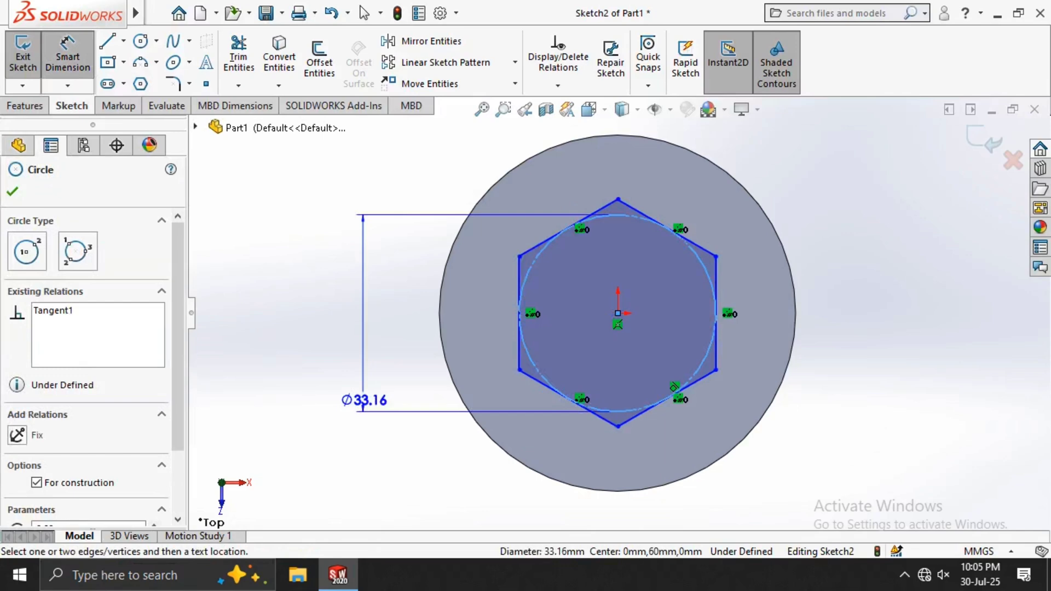
{"action": "left_click", "coordinate": [363, 400]}
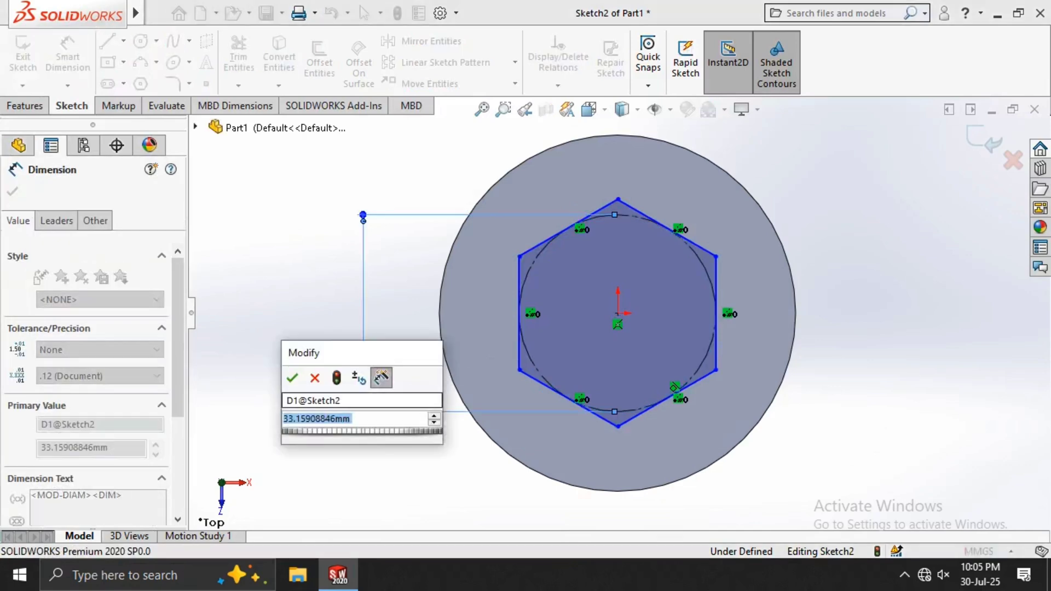
{"action": "type", "text": "40"}
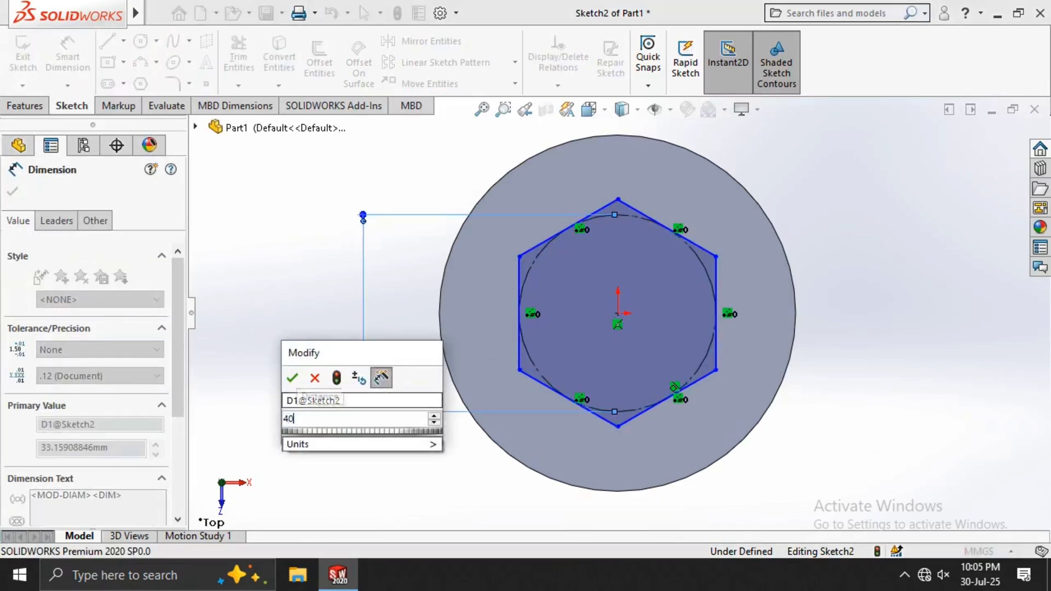
{"action": "key", "text": "Return"}
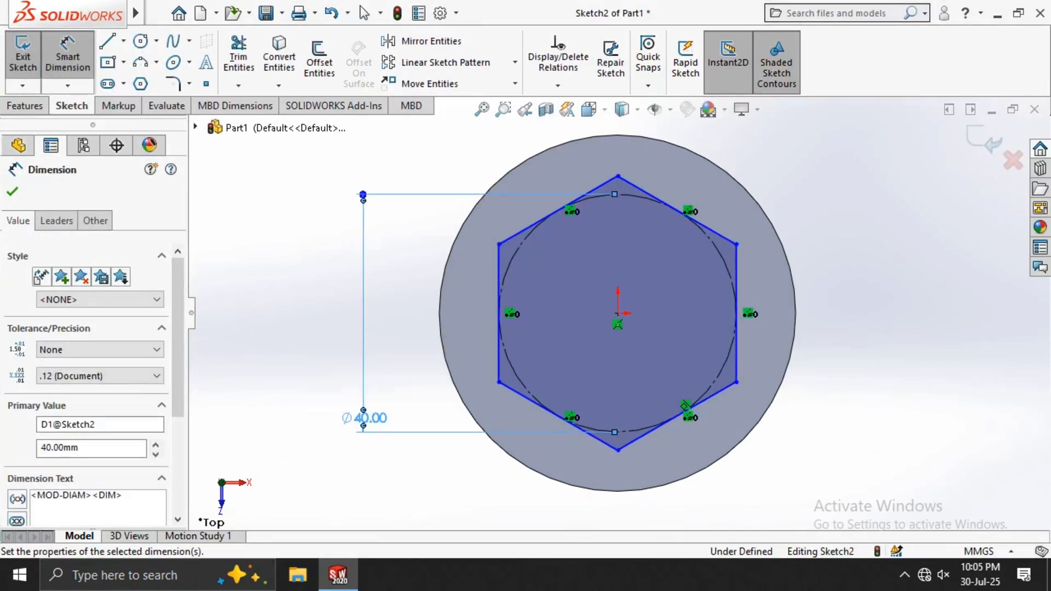
{"action": "middle_click_drag", "start_coordinate": [205, 323], "coordinate": [212, 238]}
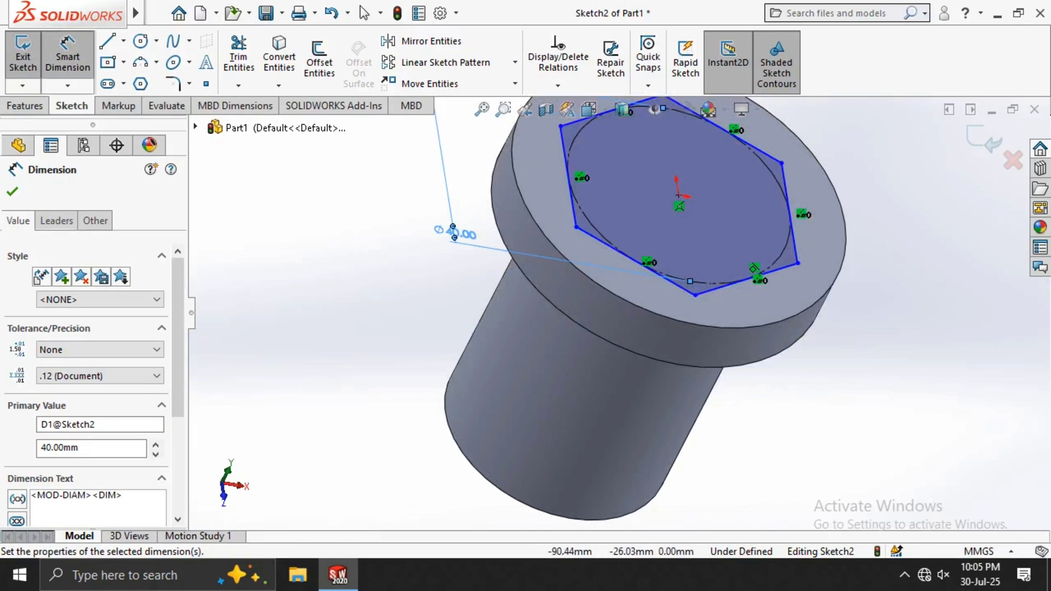
{"action": "left_click", "coordinate": [12, 191]}
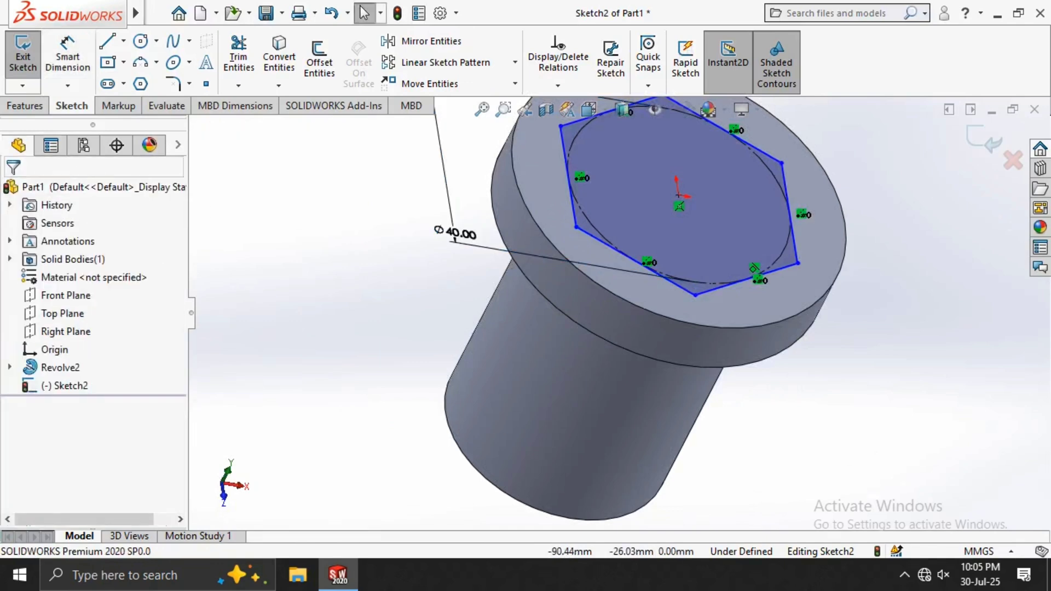
Extrude the hexagon 15 mm upward from the flange as a blind boss merged with the body, also previewing depths of 20 and 10 mm
{"action": "left_click", "coordinate": [25, 105]}
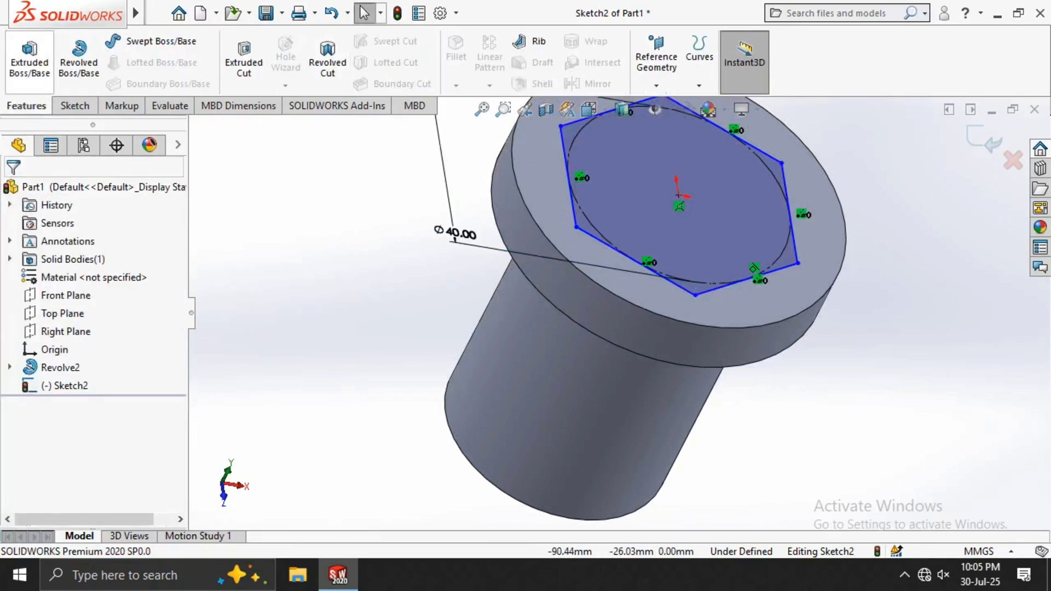
{"action": "left_click", "coordinate": [30, 62]}
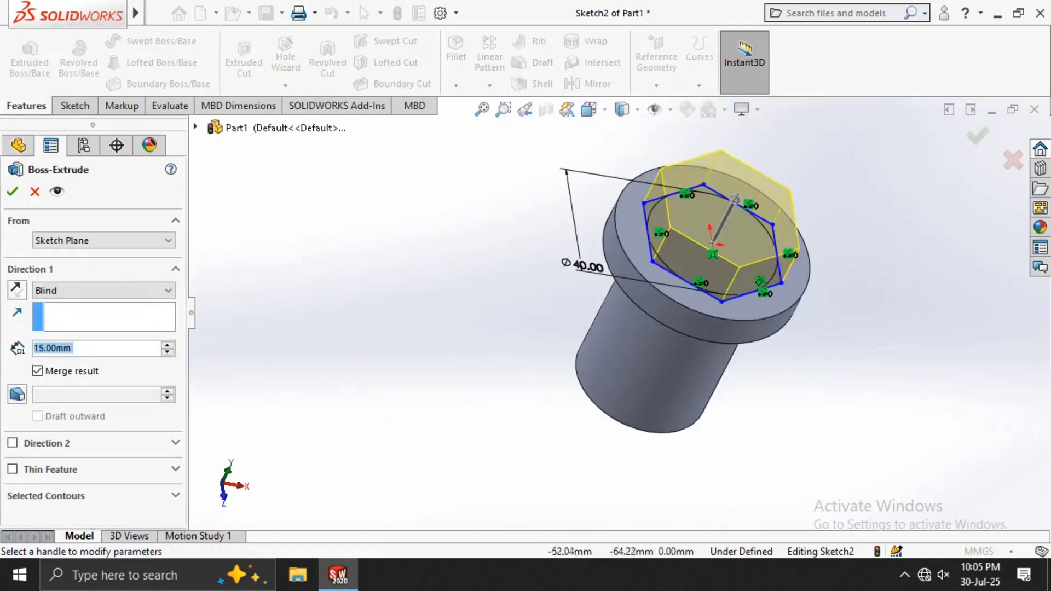
{"action": "middle_click_drag", "start_coordinate": [521, 437], "coordinate": [464, 320]}
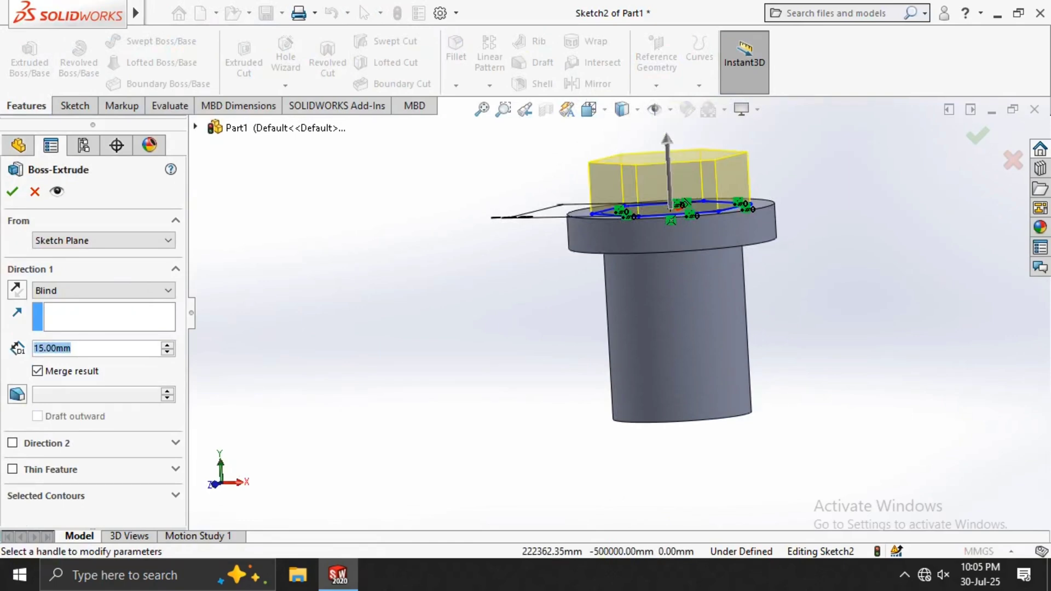
{"action": "type", "text": "20"}
{"action": "key", "text": "Return"}
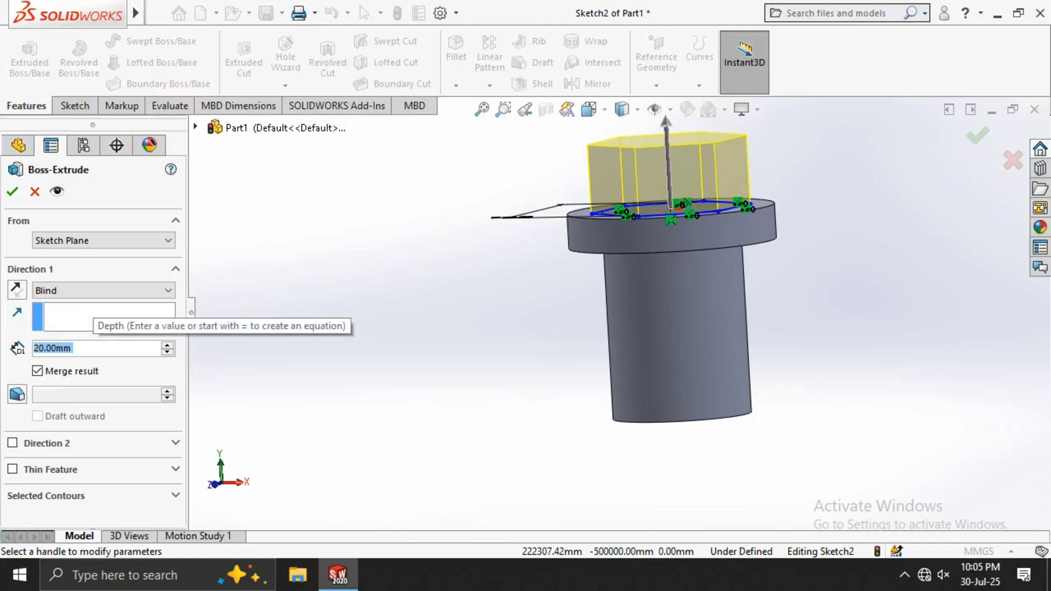
{"action": "type", "text": "15"}
{"action": "key", "text": "Return"}
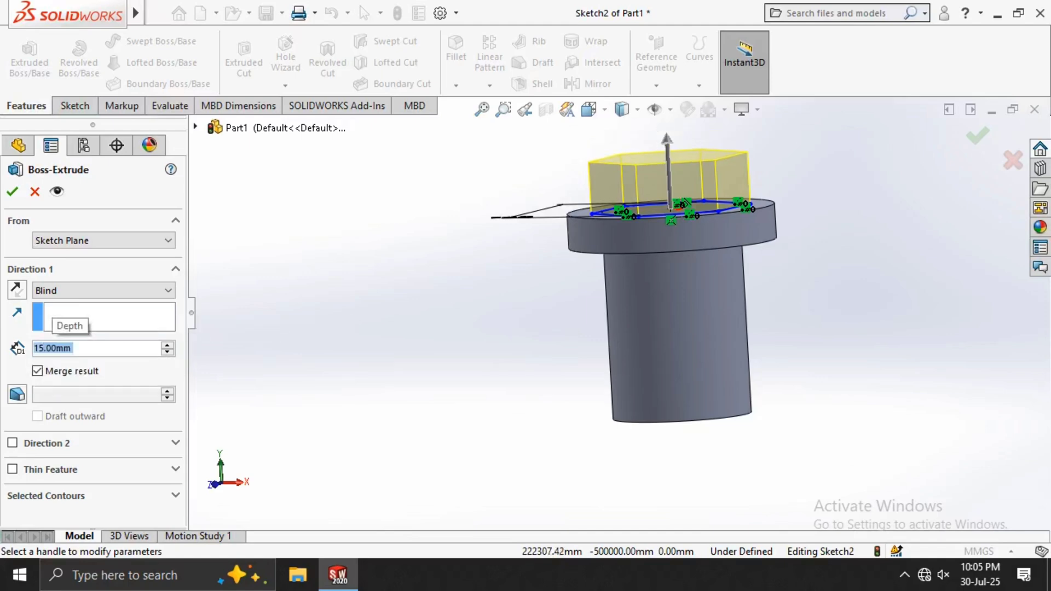
{"action": "type", "text": "10"}
{"action": "key", "text": "Return"}
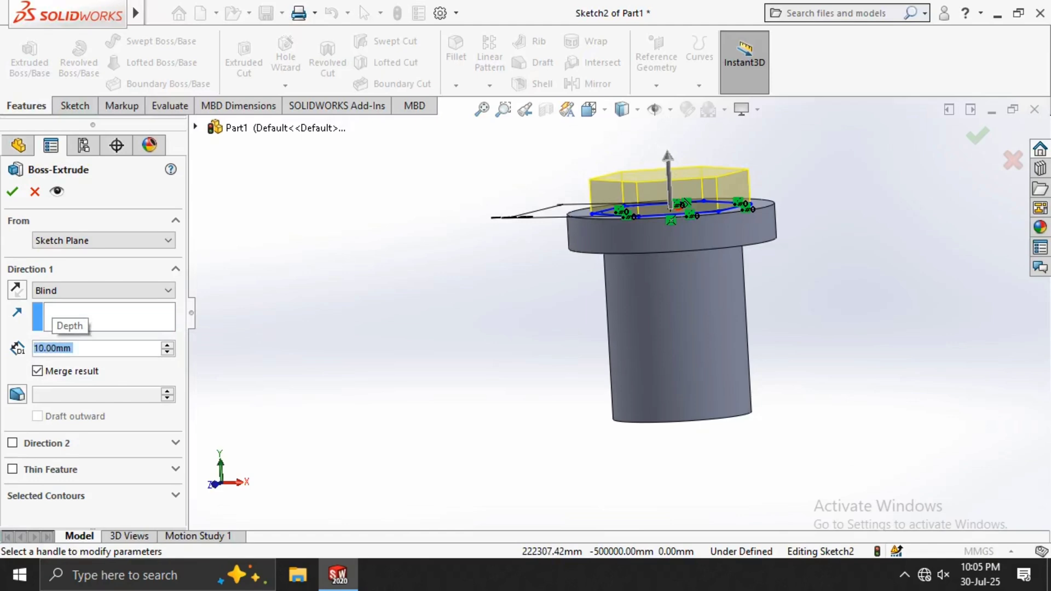
{"action": "type", "text": "15"}
{"action": "key", "text": "Return"}
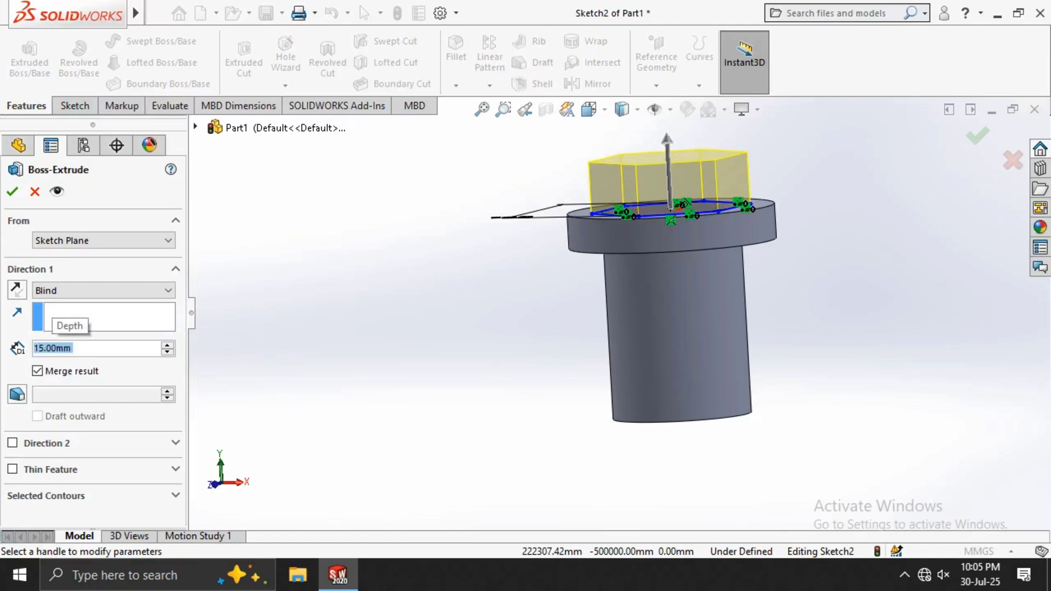
{"action": "key", "text": "Return"}
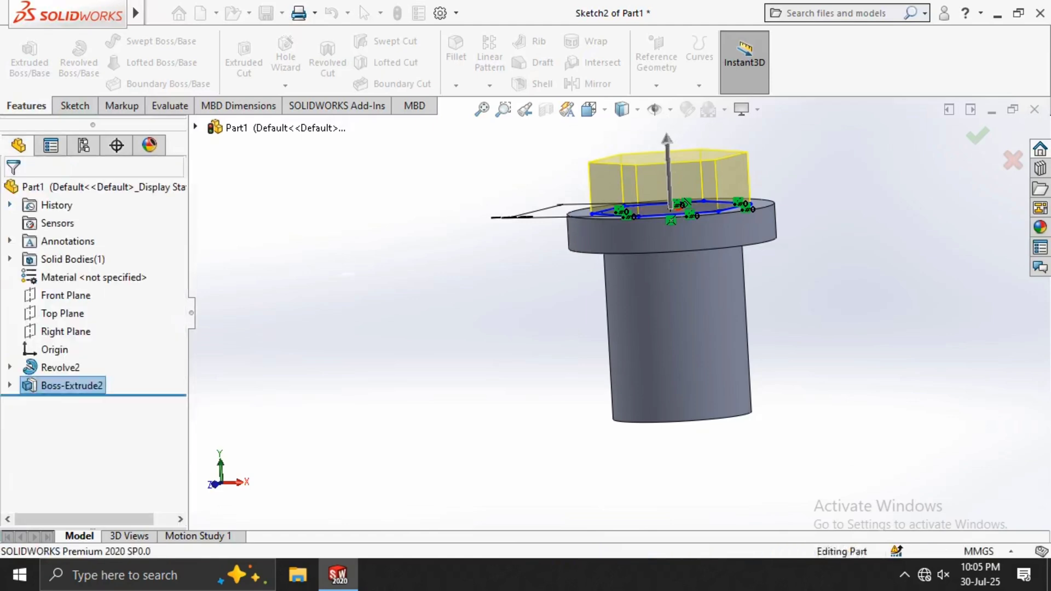
Inspect the hex-headed part and orient the view normal to the Top Plane from below, facing the shank's free end
{"action": "scroll", "coordinate": [656, 304], "scroll_direction": "up", "scroll_amount": 4}
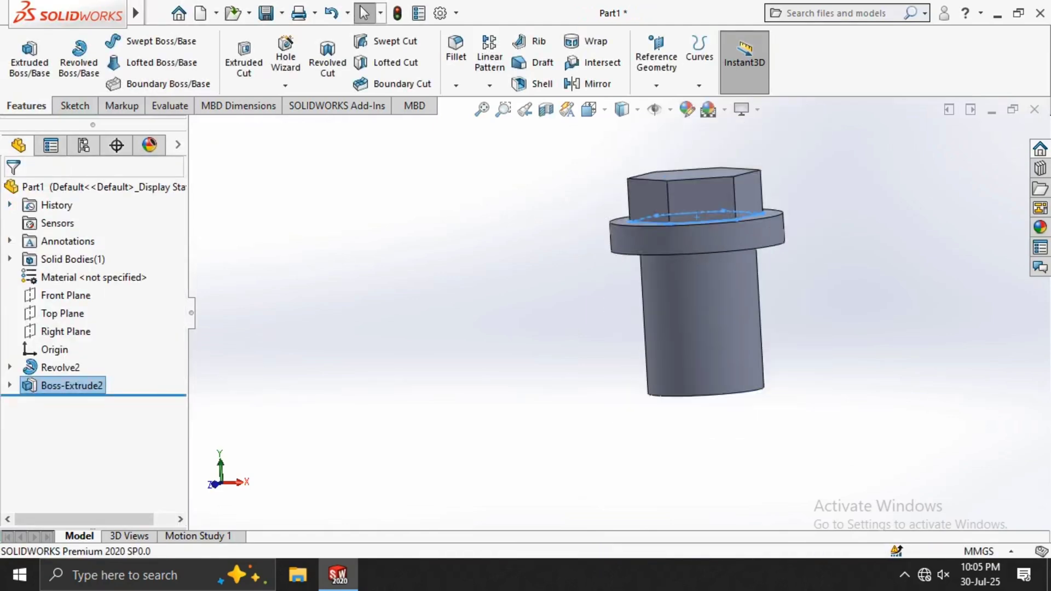
{"action": "middle_click_drag", "start_coordinate": [656, 304], "coordinate": [676, 280]}
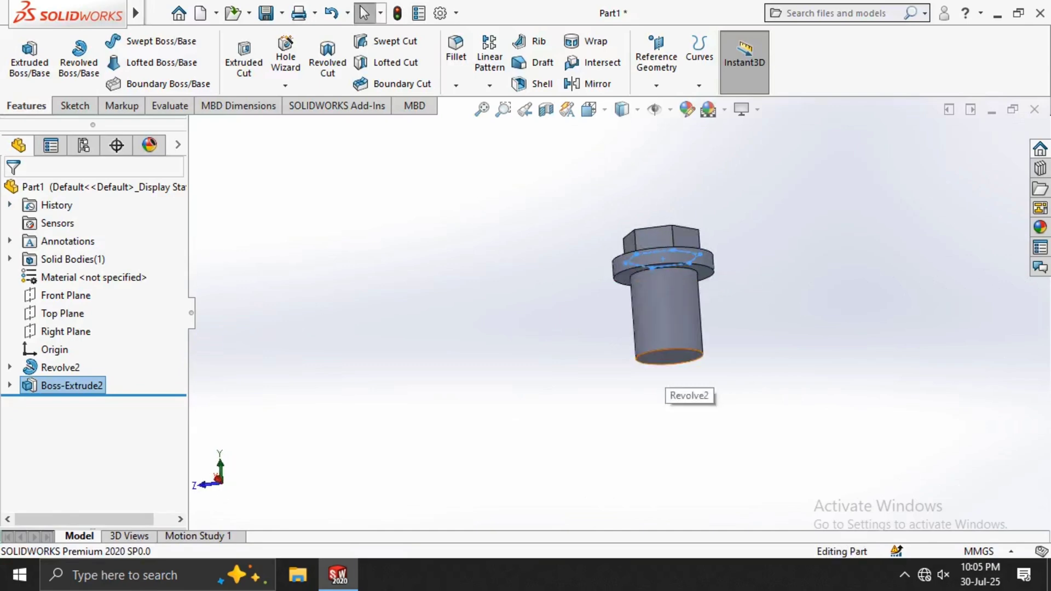
{"action": "left_click", "coordinate": [61, 313]}
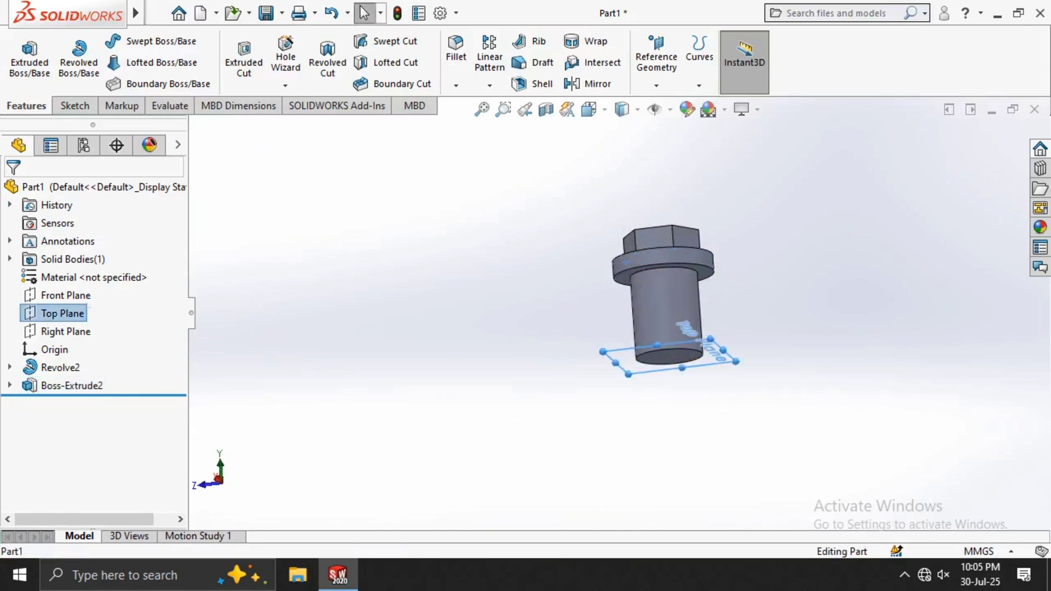
{"action": "left_click", "coordinate": [137, 293]}
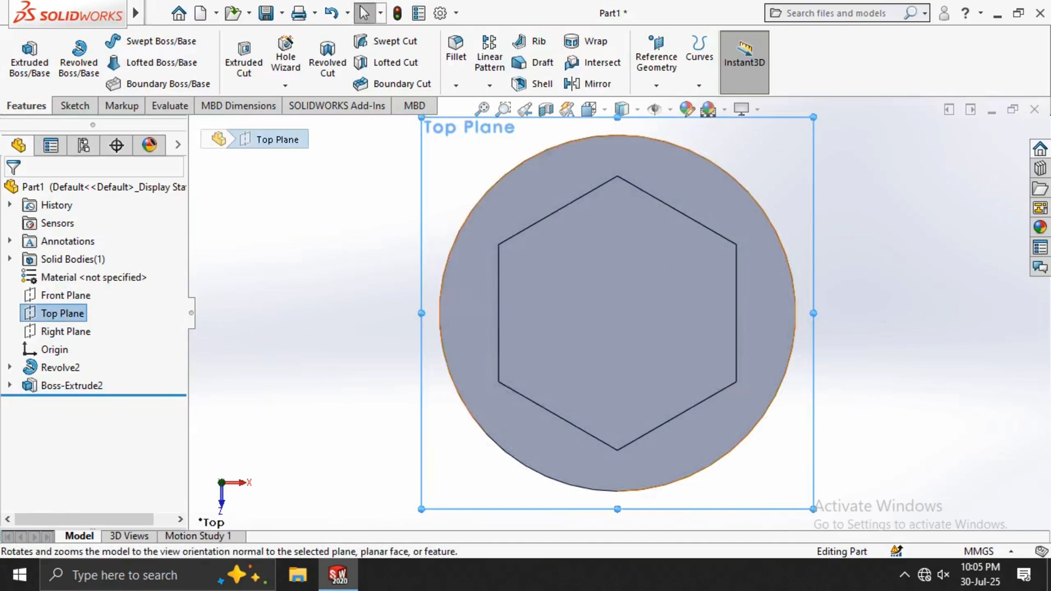
{"action": "left_click", "coordinate": [582, 294]}
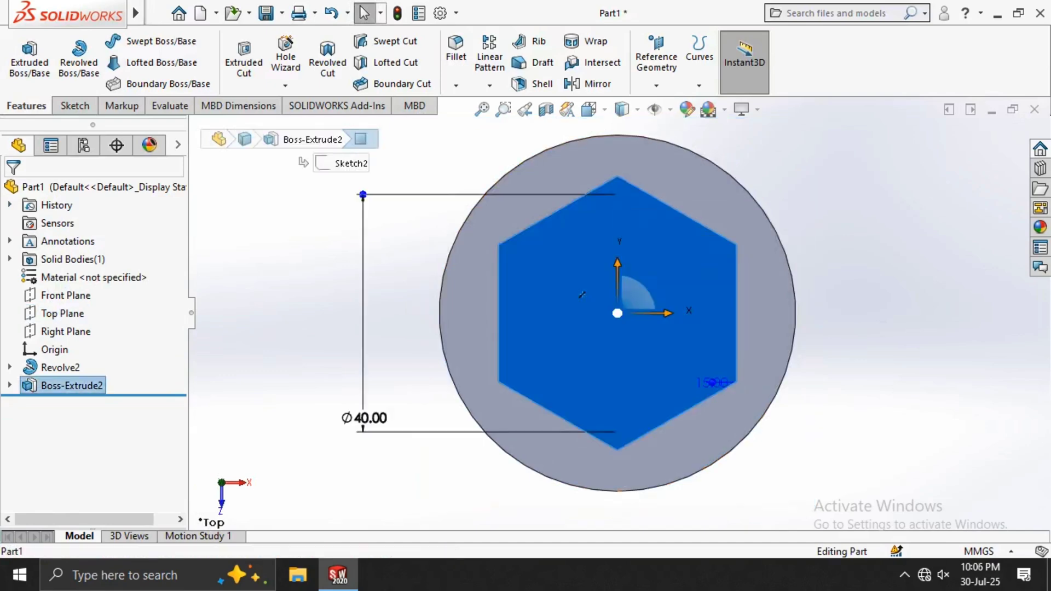
{"action": "middle_click_drag", "start_coordinate": [492, 403], "coordinate": [446, 309]}
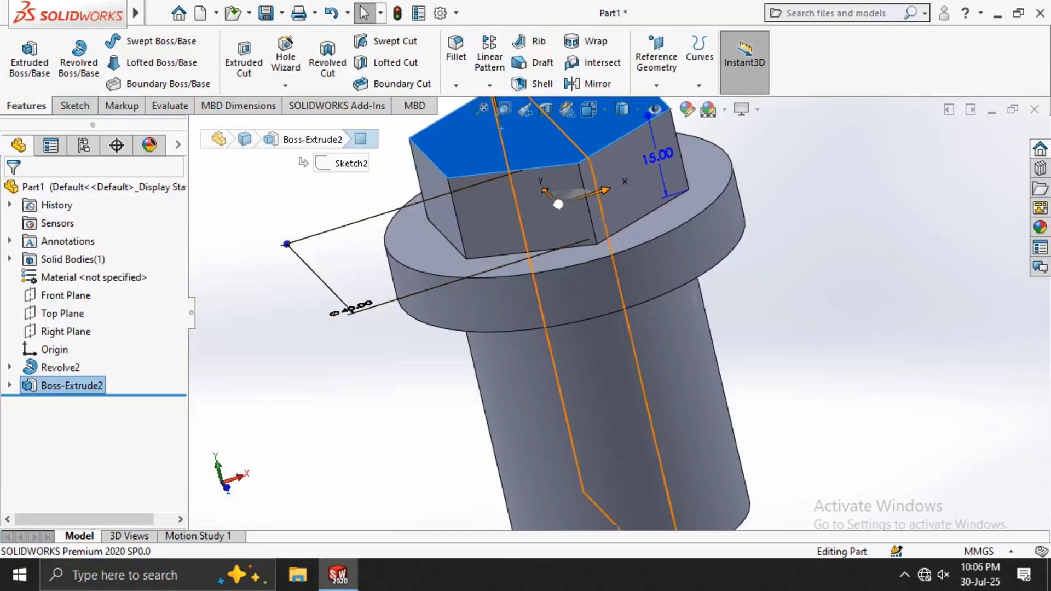
{"action": "left_click", "coordinate": [63, 313]}
{"action": "left_click", "coordinate": [158, 290]}
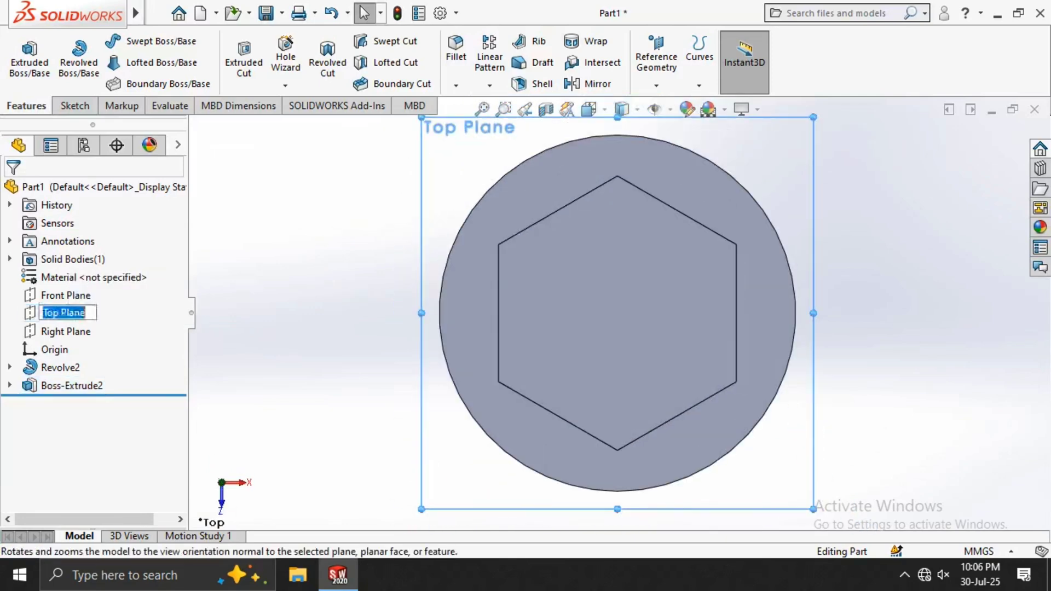
{"action": "left_click", "coordinate": [244, 274]}
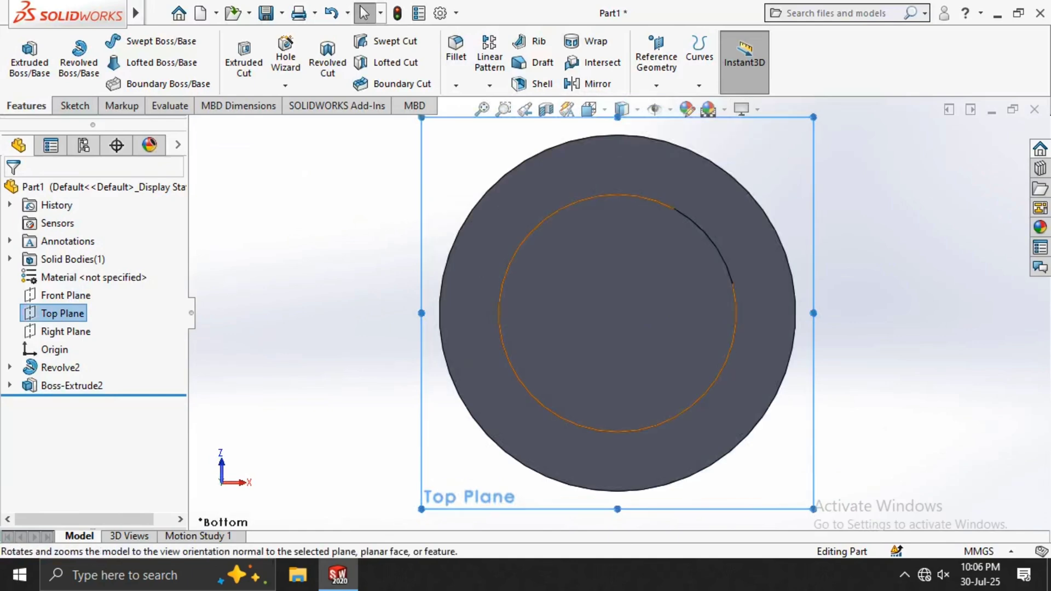
Start a Thread feature, accept the nominal-profile notice, and locate the thread on the circular edge at the shank's free end
{"action": "left_click", "coordinate": [587, 329]}
{"action": "middle_click_drag", "start_coordinate": [587, 329], "coordinate": [608, 337]}
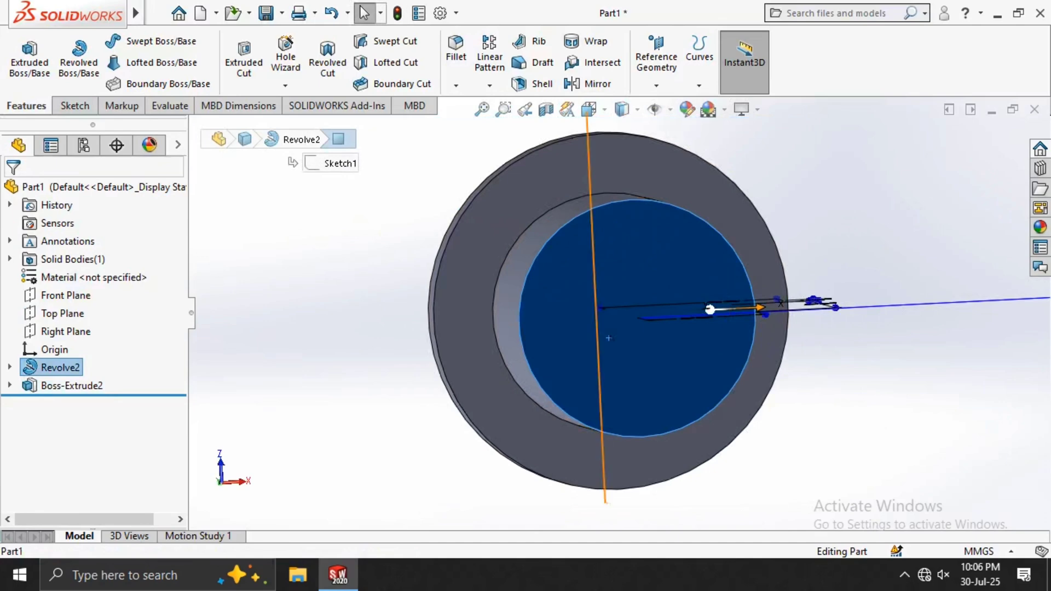
{"action": "left_click", "coordinate": [62, 314]}
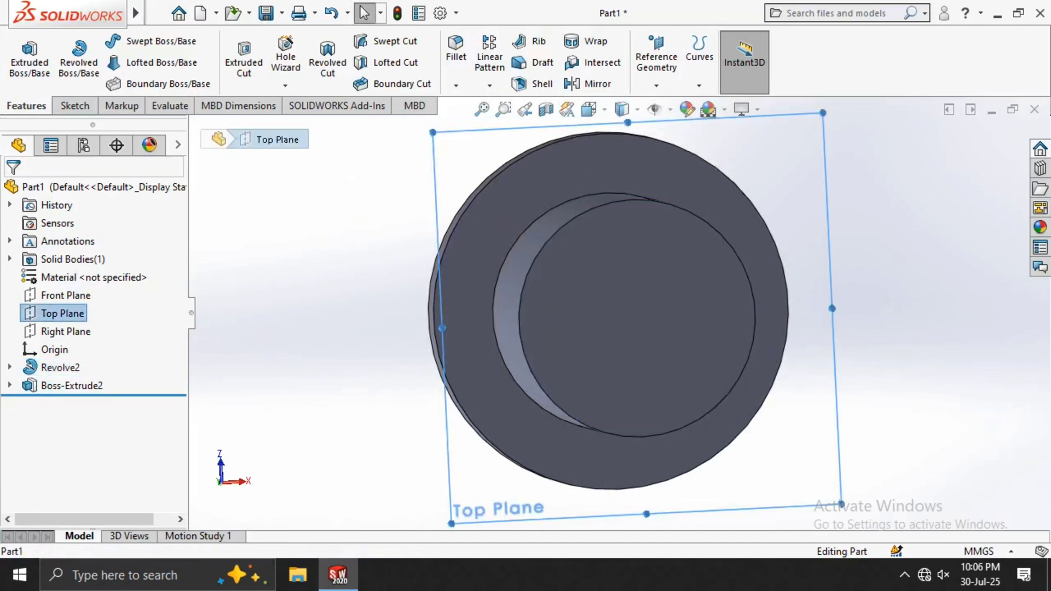
{"action": "left_click", "coordinate": [678, 307]}
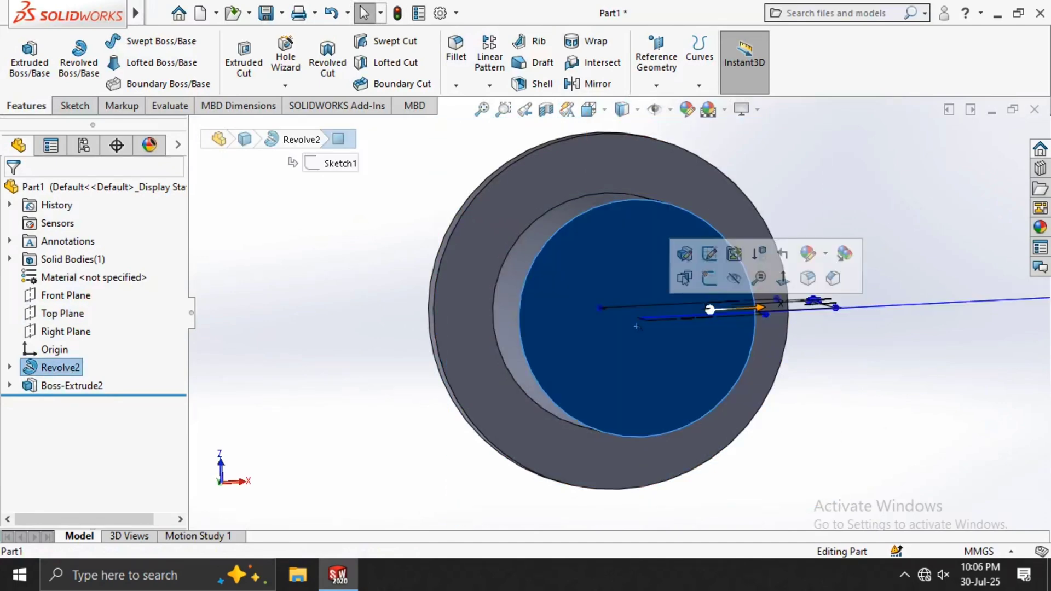
{"action": "left_click", "coordinate": [75, 106]}
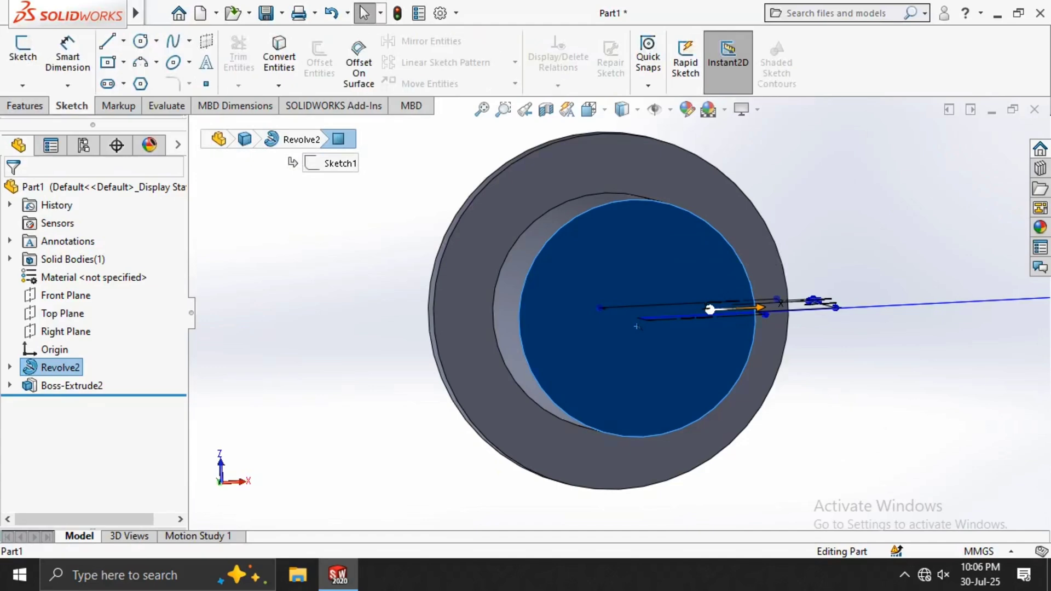
{"action": "left_click", "coordinate": [25, 106]}
{"action": "left_click", "coordinate": [285, 85]}
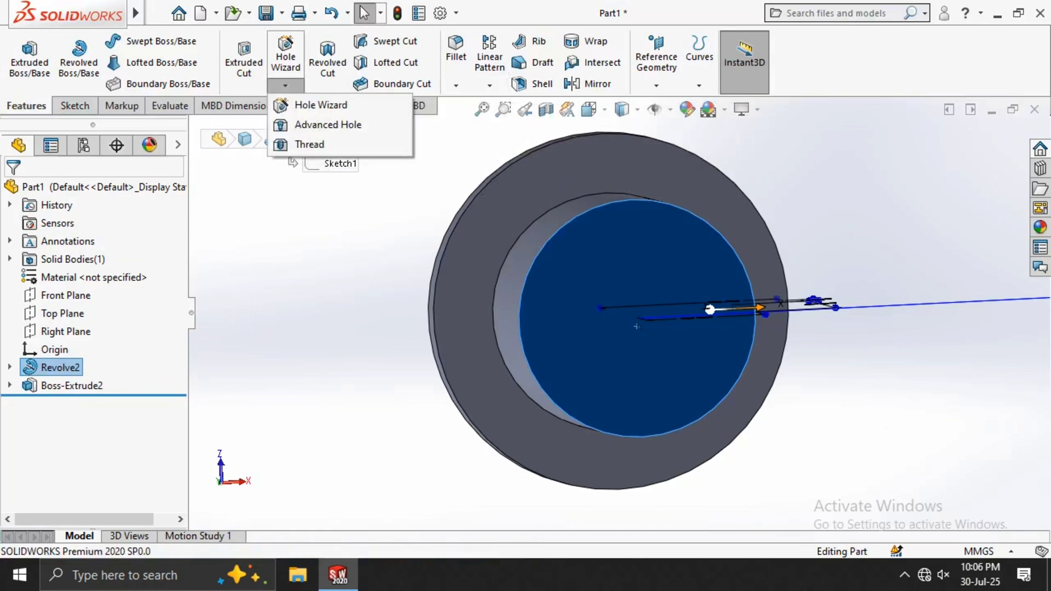
{"action": "left_click", "coordinate": [310, 144]}
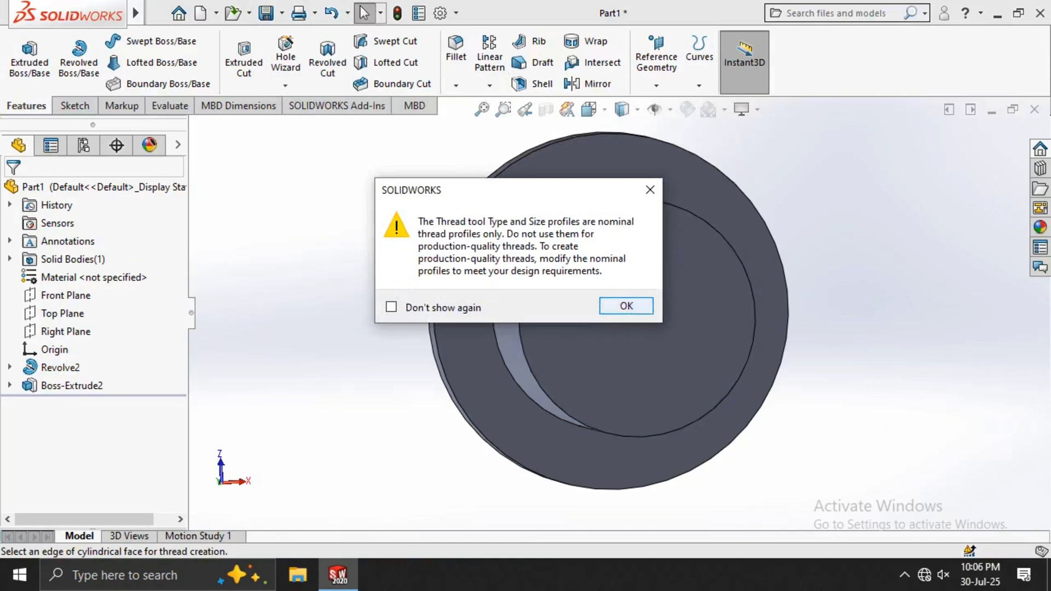
{"action": "left_click", "coordinate": [626, 306]}
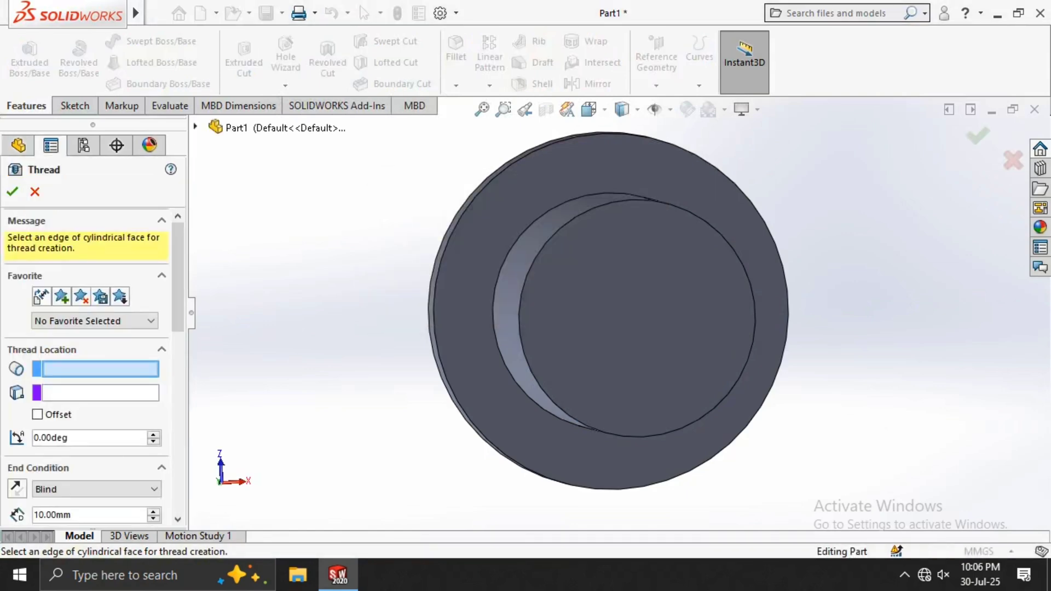
{"action": "middle_click_drag", "start_coordinate": [651, 317], "coordinate": [540, 358]}
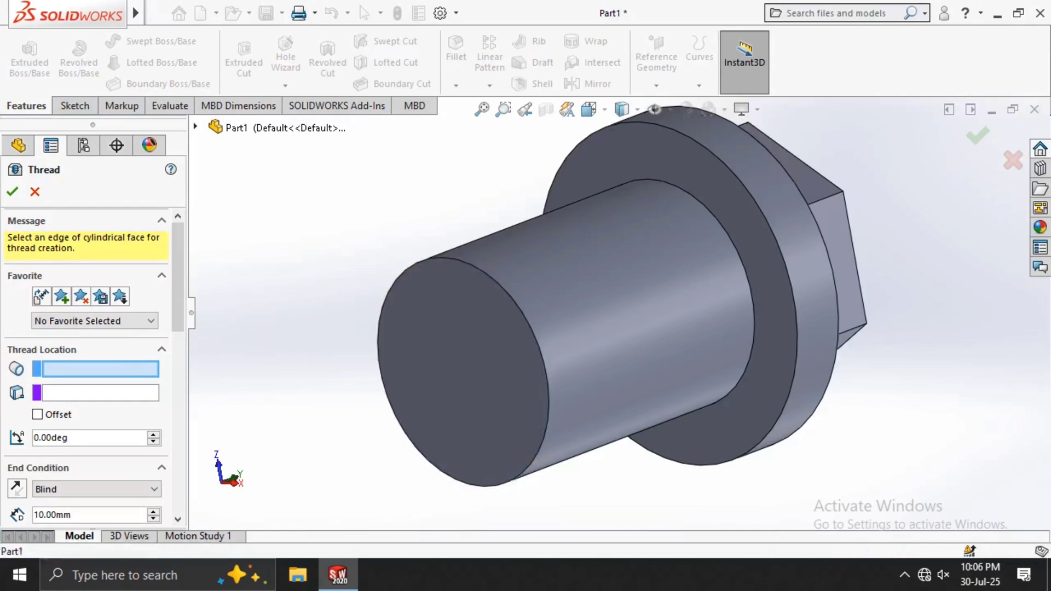
{"action": "left_click", "coordinate": [546, 358]}
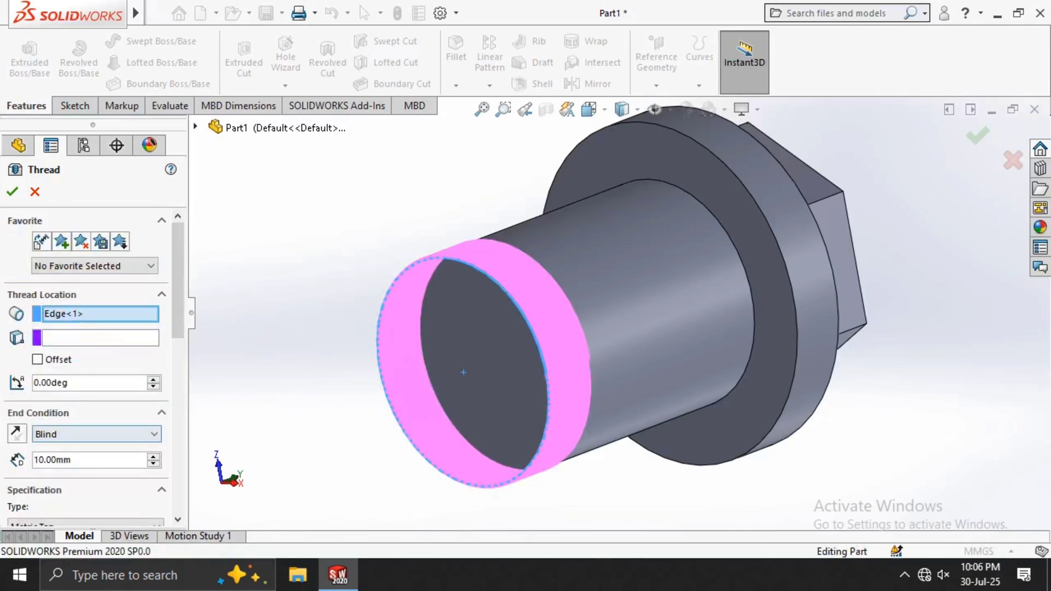
Set the thread's blind depth to 45 mm, also previewing depths of 30 and 40 mm
{"action": "left_click", "coordinate": [76, 459]}
{"action": "key", "text": "Down"}
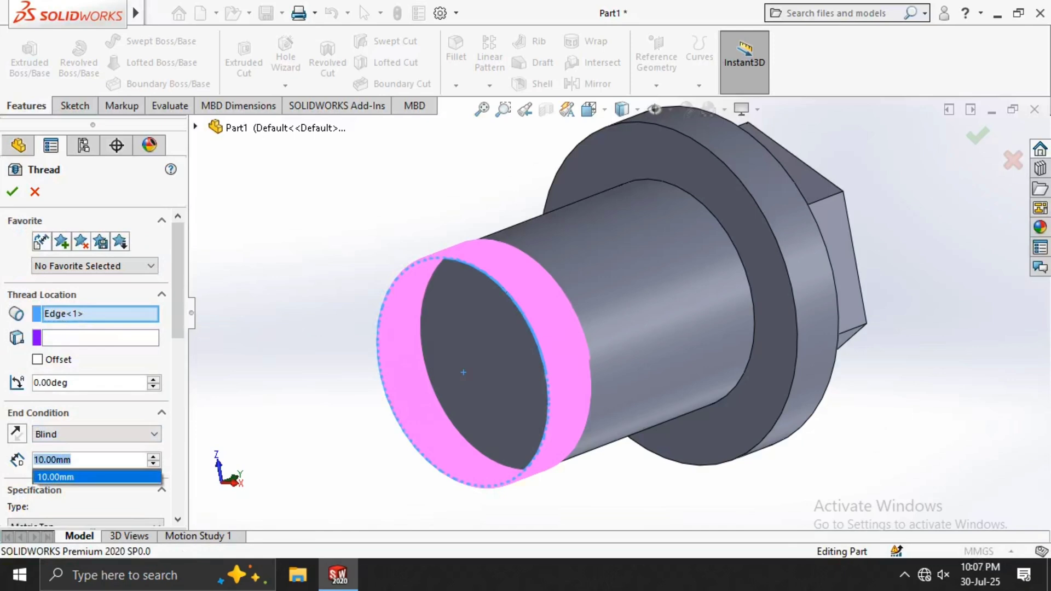
{"action": "type", "text": "30"}
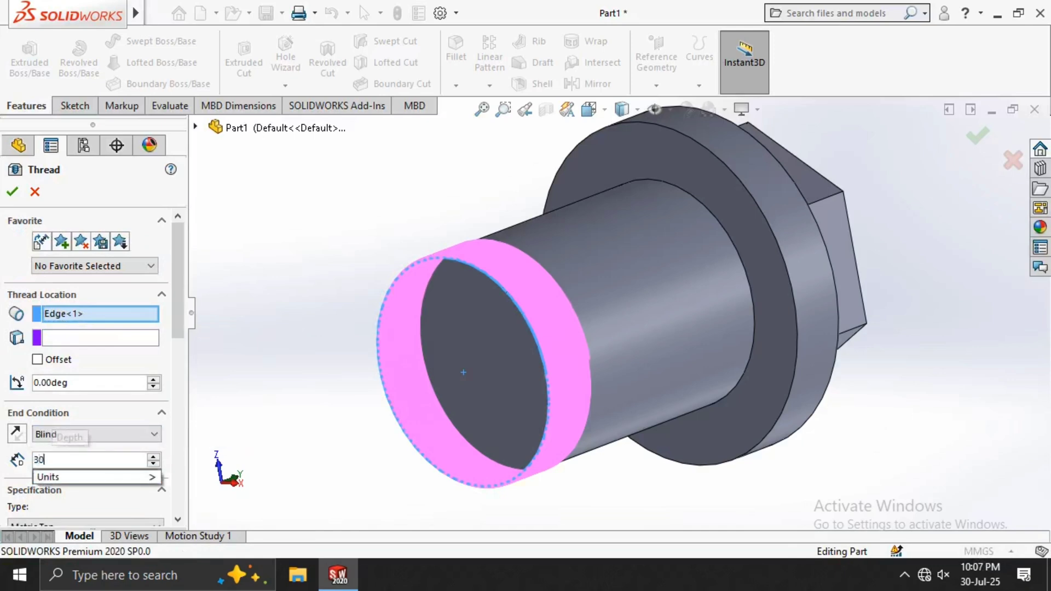
{"action": "key", "text": "Return"}
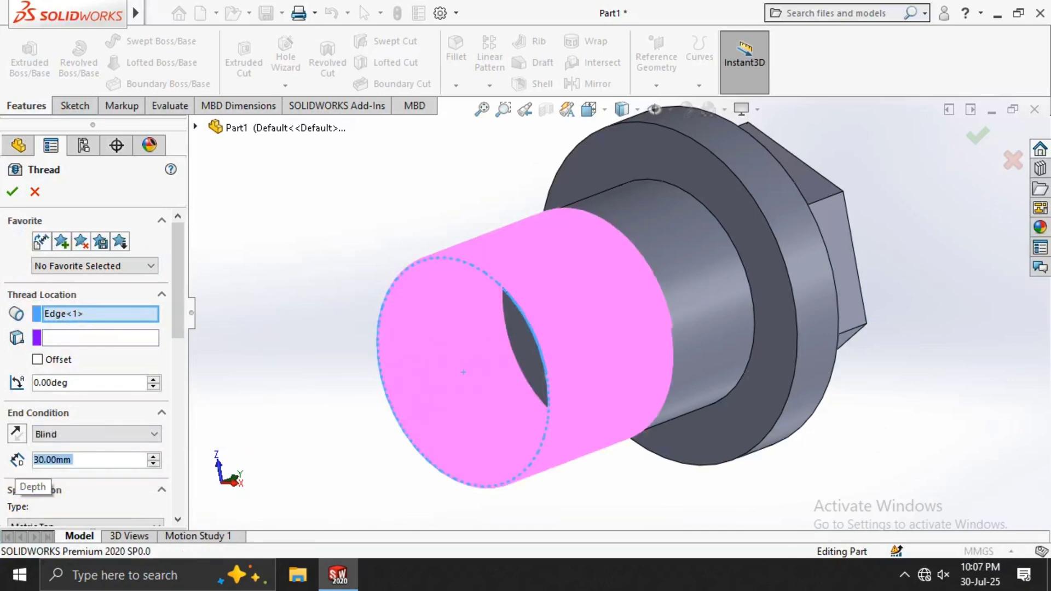
{"action": "type", "text": "40"}
{"action": "key", "text": "Return"}
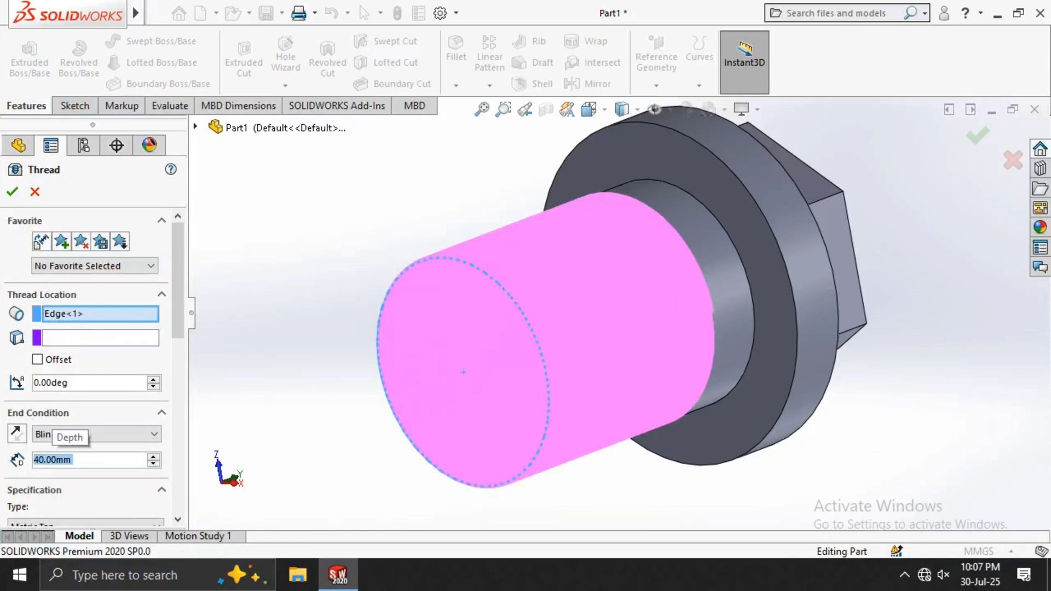
{"action": "type", "text": "45"}
{"action": "key", "text": "Return"}
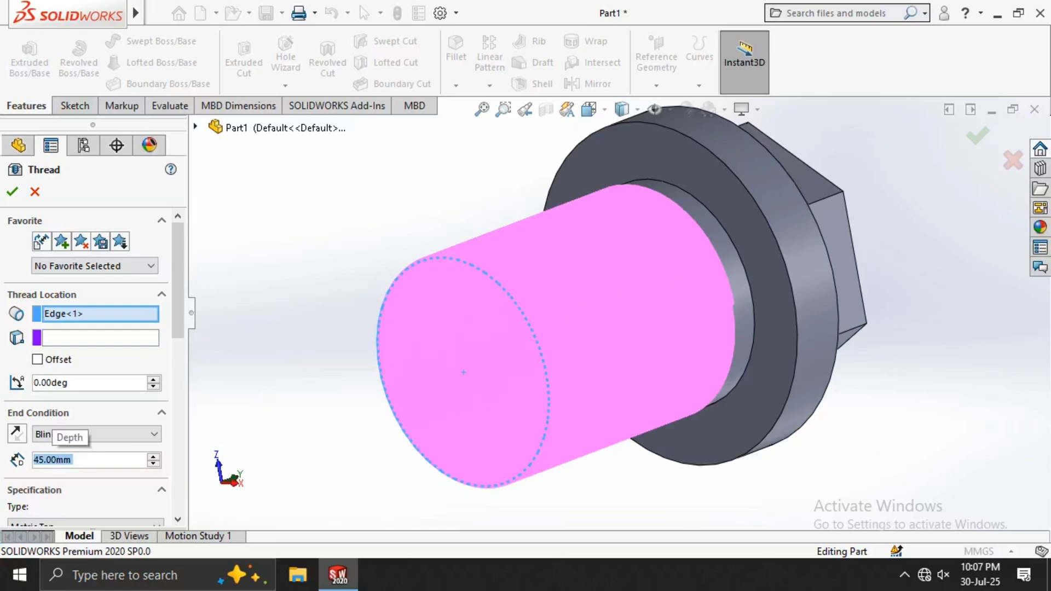
Browse the thread types and sizes and specify a Metric Tap thread of size M24x2.0
{"action": "scroll", "coordinate": [93, 367], "scroll_direction": "down", "scroll_amount": 4}
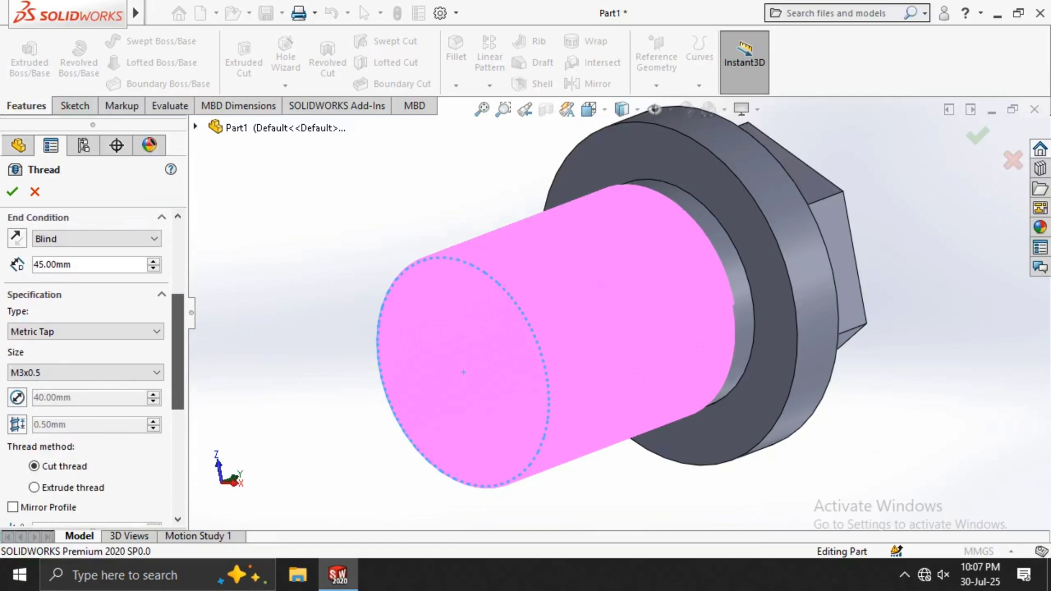
{"action": "left_click", "coordinate": [148, 373]}
{"action": "left_click_drag", "start_coordinate": [157, 249], "coordinate": [156, 88]}
{"action": "scroll", "coordinate": [120, 253], "scroll_direction": "down", "scroll_amount": 2}
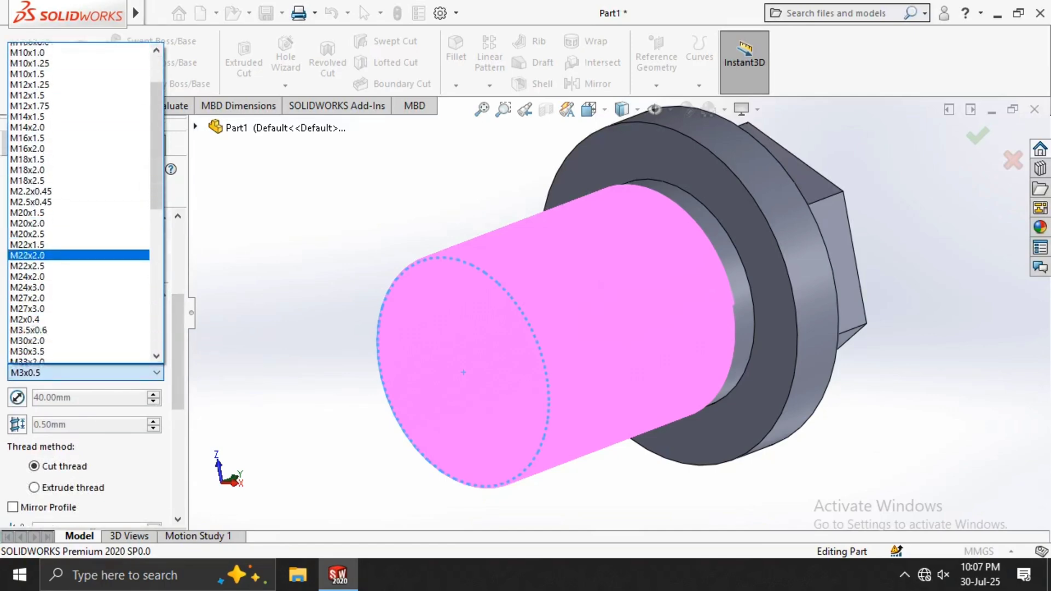
{"action": "left_click", "coordinate": [148, 373]}
{"action": "left_click", "coordinate": [120, 330]}
{"action": "left_click", "coordinate": [82, 356]}
{"action": "left_click", "coordinate": [121, 330]}
{"action": "left_click", "coordinate": [83, 378]}
{"action": "scroll", "coordinate": [93, 377], "scroll_direction": "up", "scroll_amount": 3}
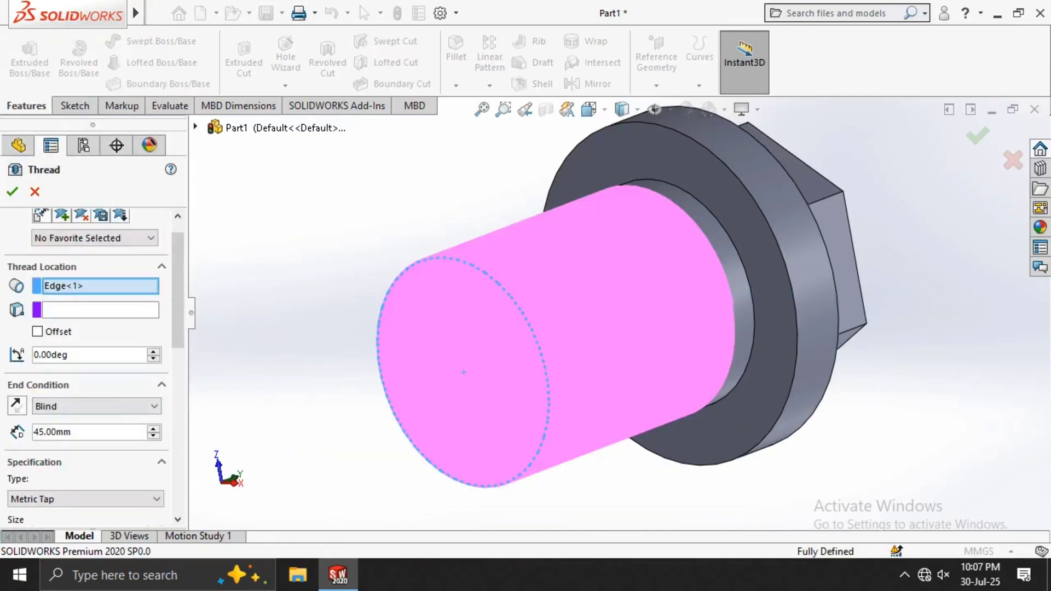
{"action": "scroll", "coordinate": [93, 377], "scroll_direction": "down", "scroll_amount": 5}
{"action": "left_click", "coordinate": [156, 401]}
{"action": "left_click", "coordinate": [82, 306]}
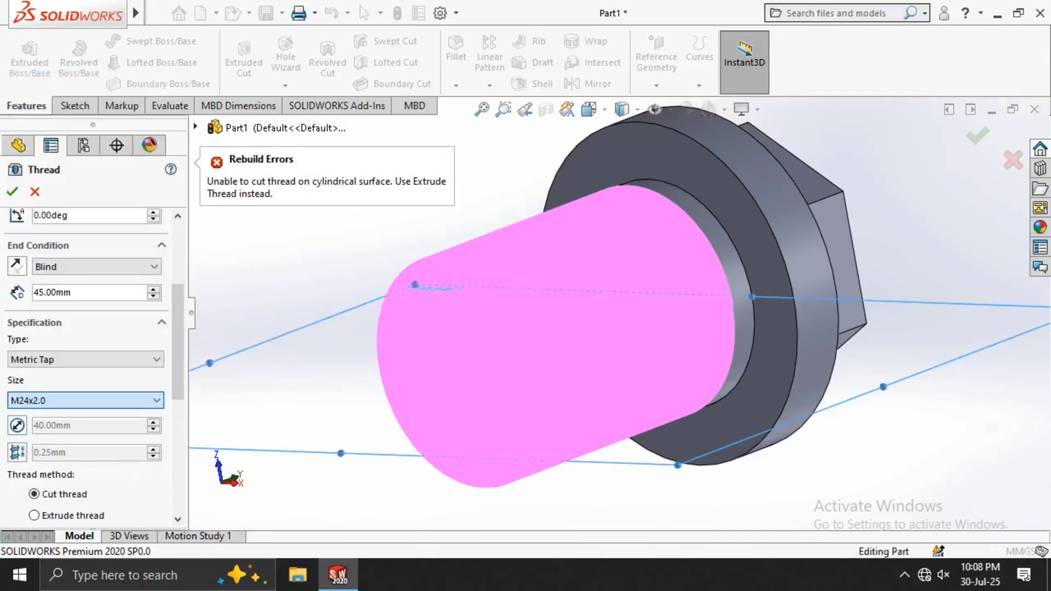
Switch the thread method from cutting to Extrude thread and create the thread on the shank
{"action": "left_click", "coordinate": [12, 192]}
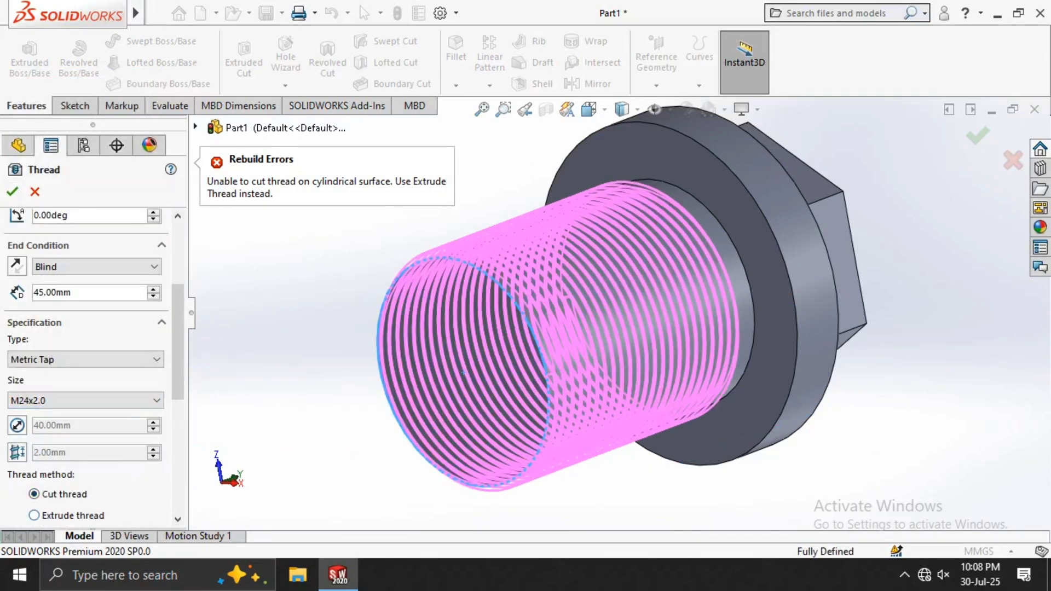
{"action": "left_click", "coordinate": [34, 514]}
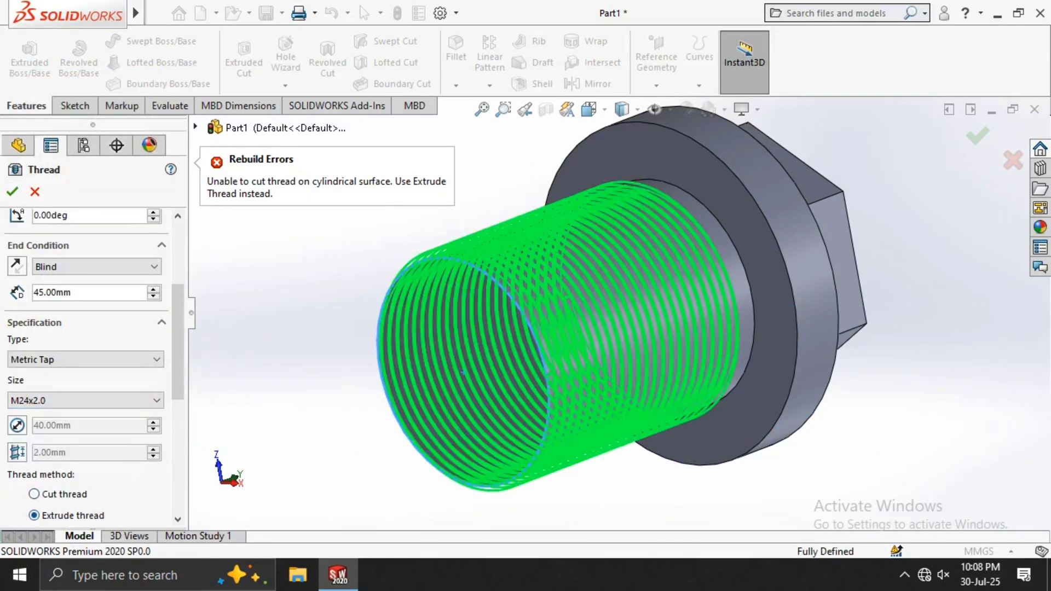
{"action": "left_click", "coordinate": [12, 192]}
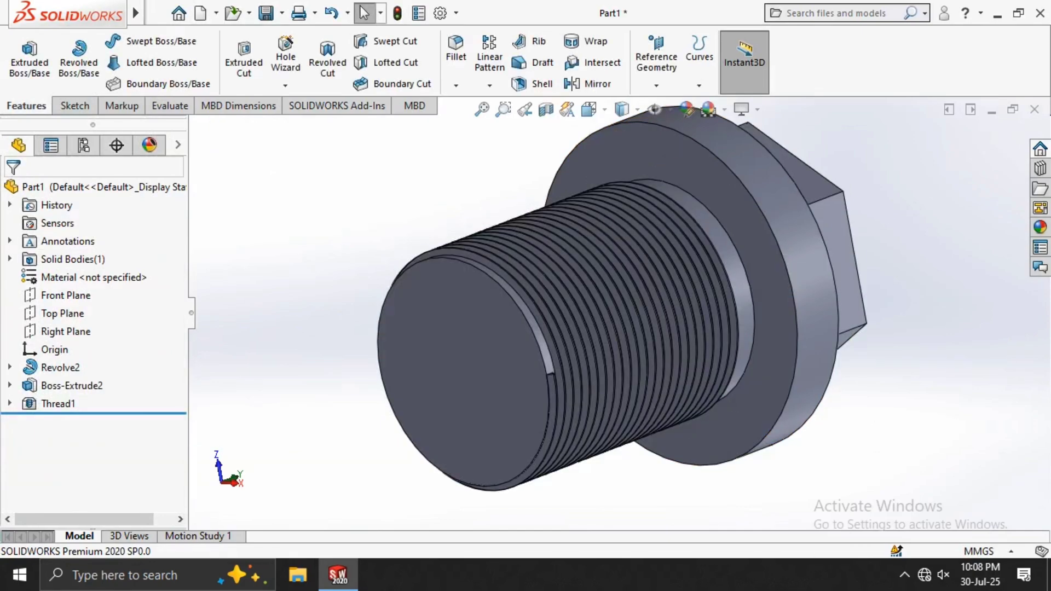
Inspect the extruded thread's profile and start on the shank up close and from several sides
{"action": "scroll", "coordinate": [234, 336], "scroll_direction": "down", "scroll_amount": 1}
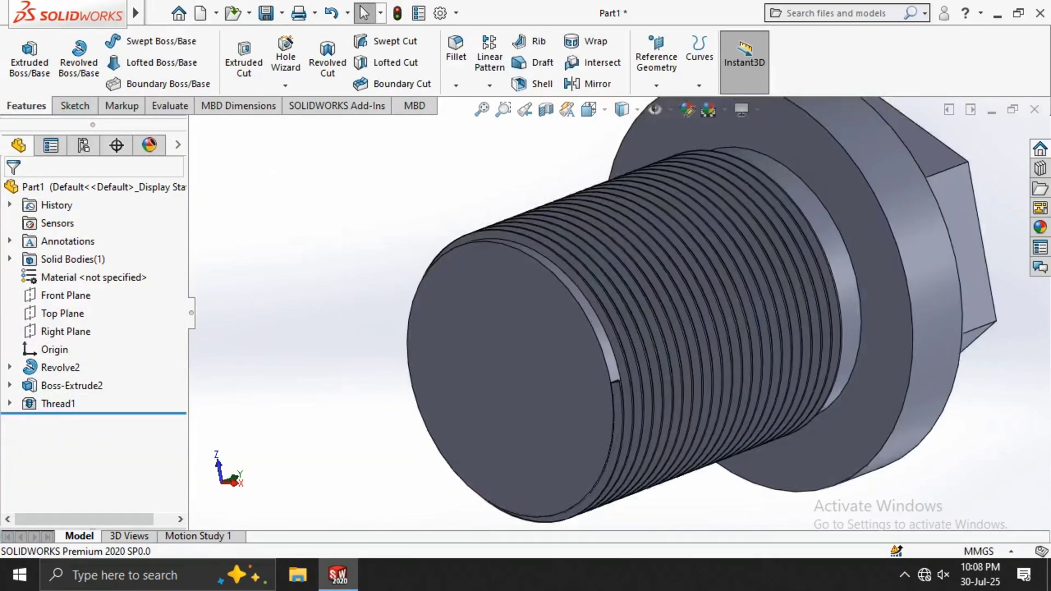
{"action": "scroll", "coordinate": [619, 314], "scroll_direction": "up", "scroll_amount": 3}
{"action": "middle_click_drag", "start_coordinate": [629, 361], "coordinate": [488, 407]}
{"action": "scroll", "coordinate": [487, 417], "scroll_direction": "down", "scroll_amount": 4}
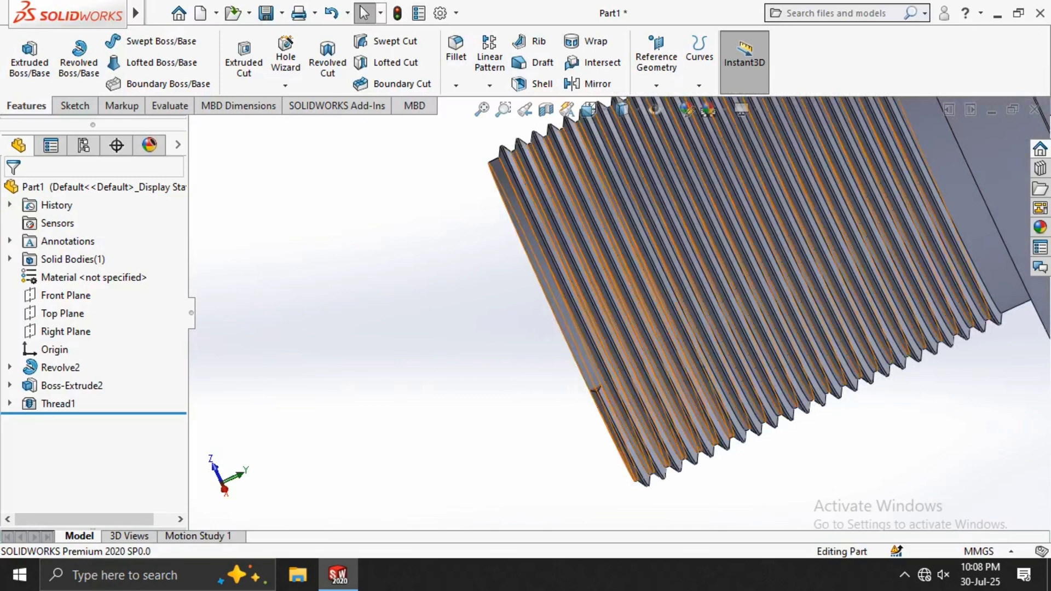
{"action": "scroll", "coordinate": [487, 417], "scroll_direction": "up", "scroll_amount": 9}
{"action": "middle_click_drag", "start_coordinate": [487, 417], "coordinate": [200, 438]}
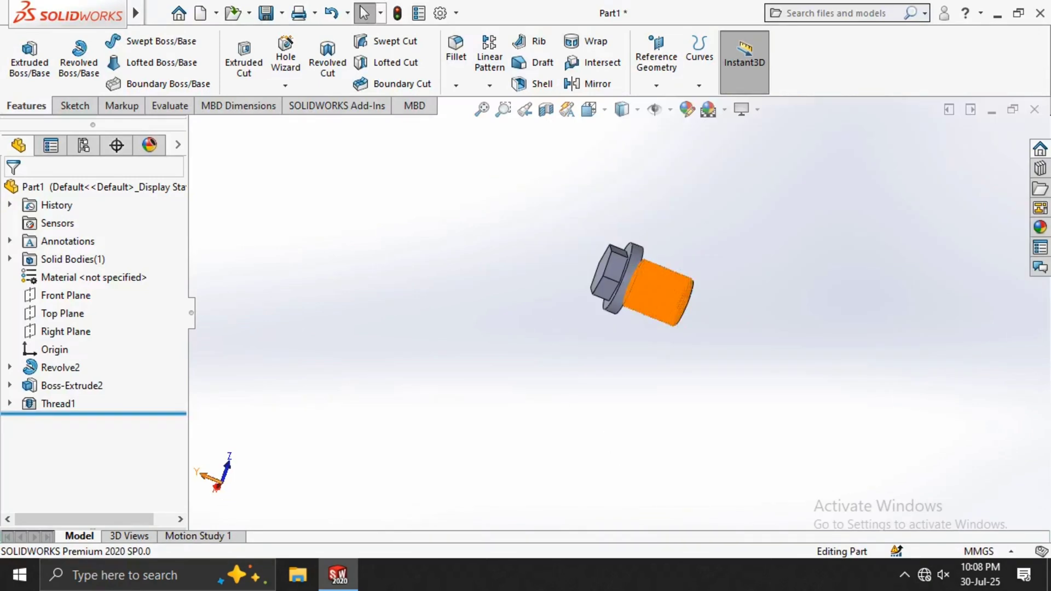
Edit the revolve's profile sketch, set the shank's 50 mm length dimension to 80 mm, and rebuild the part
{"action": "left_click", "coordinate": [71, 385]}
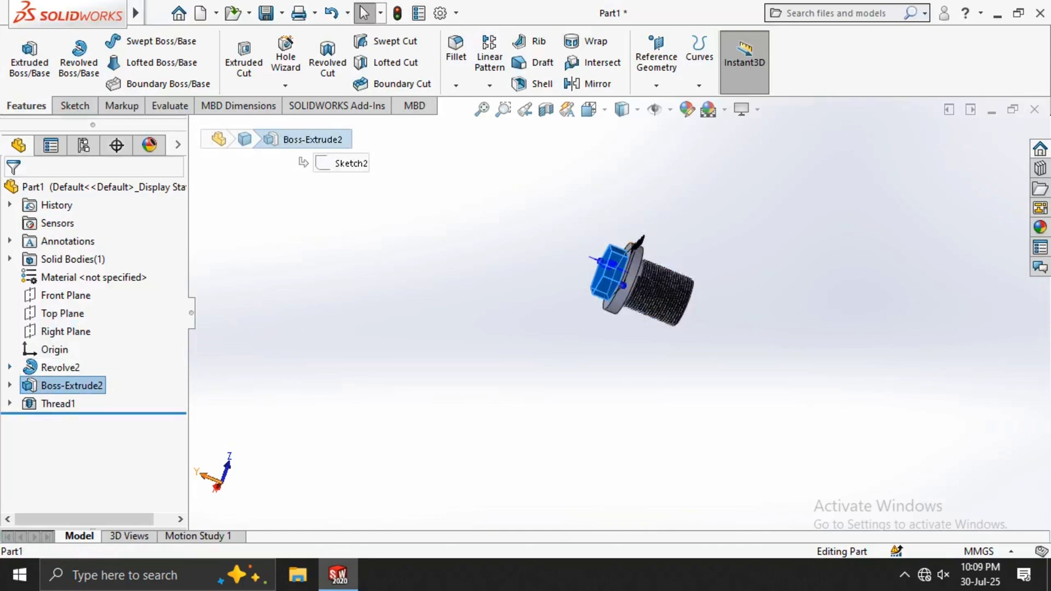
{"action": "left_click", "coordinate": [10, 367]}
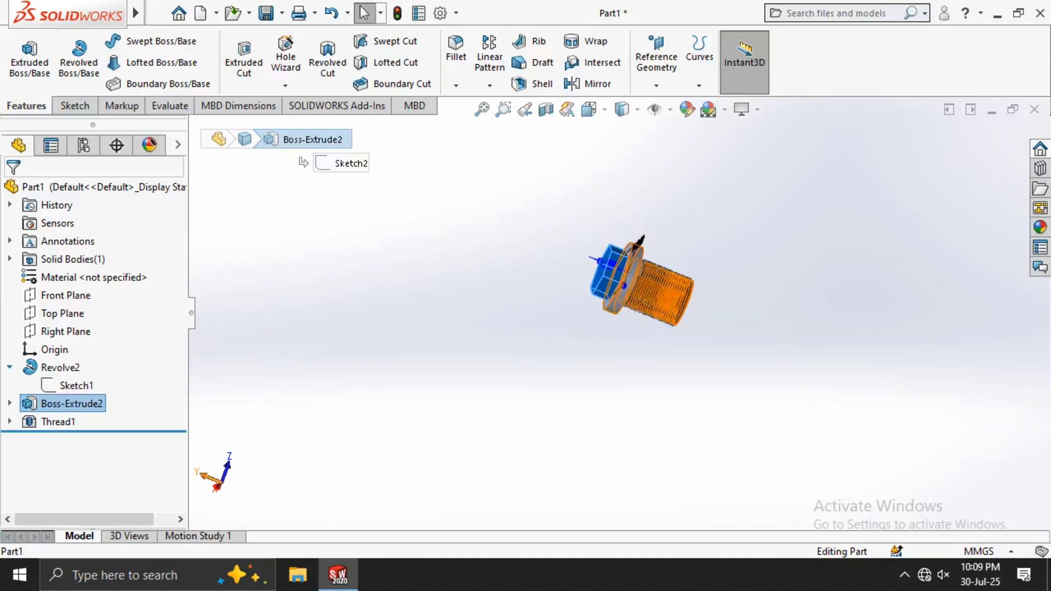
{"action": "left_click", "coordinate": [65, 386]}
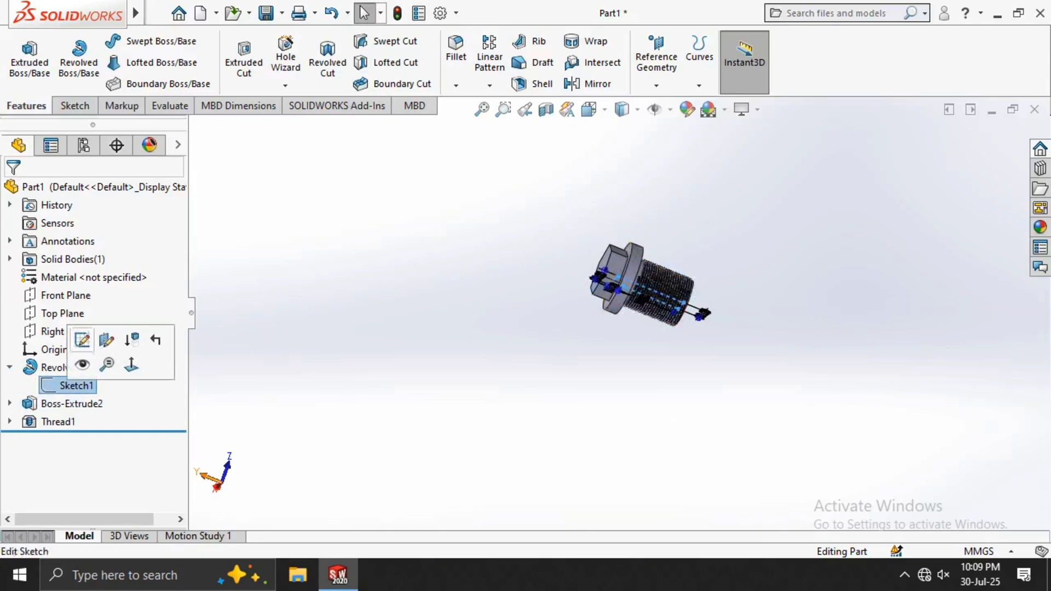
{"action": "left_click", "coordinate": [82, 339]}
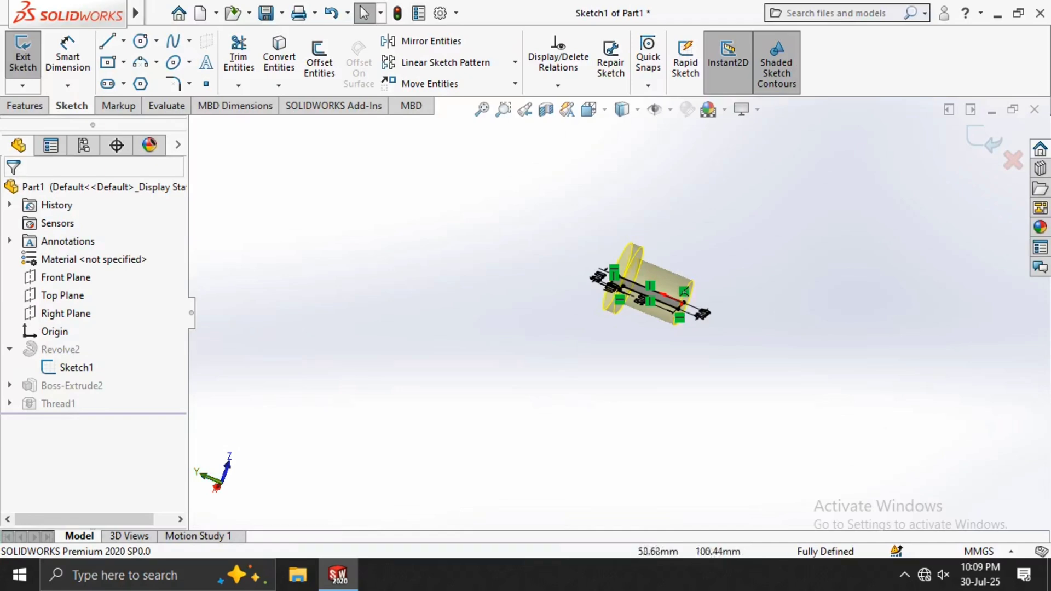
{"action": "mouse_move", "coordinate": [548, 295]}
{"action": "middle_mouse_down"}
{"action": "mouse_move", "coordinate": [657, 323]}
{"action": "mouse_move", "coordinate": [644, 316]}
{"action": "middle_mouse_up"}
{"action": "scroll", "coordinate": [644, 315], "scroll_direction": "down", "scroll_amount": 10}
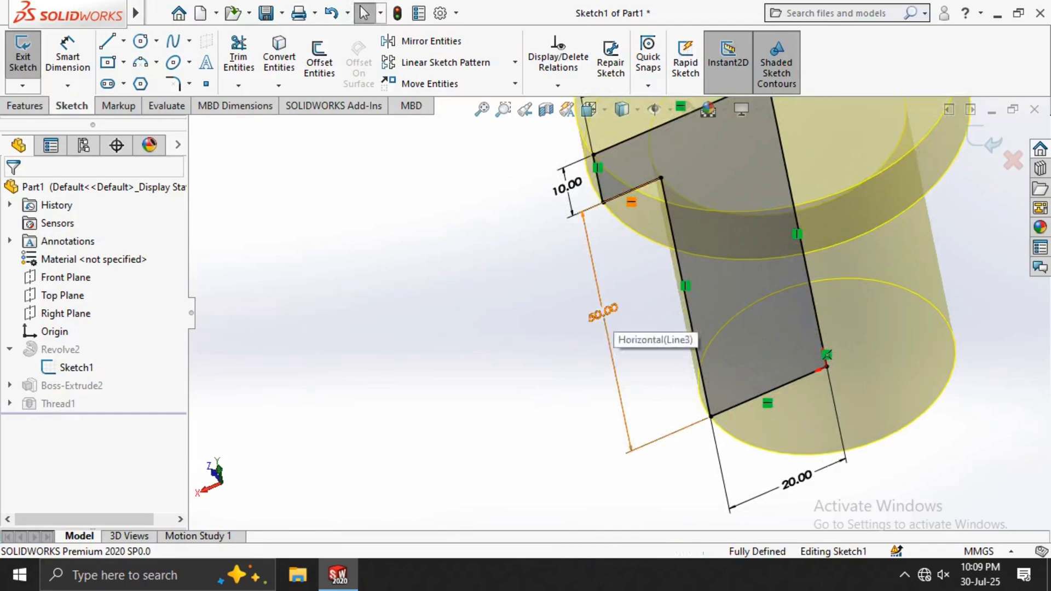
{"action": "double_click", "coordinate": [603, 312]}
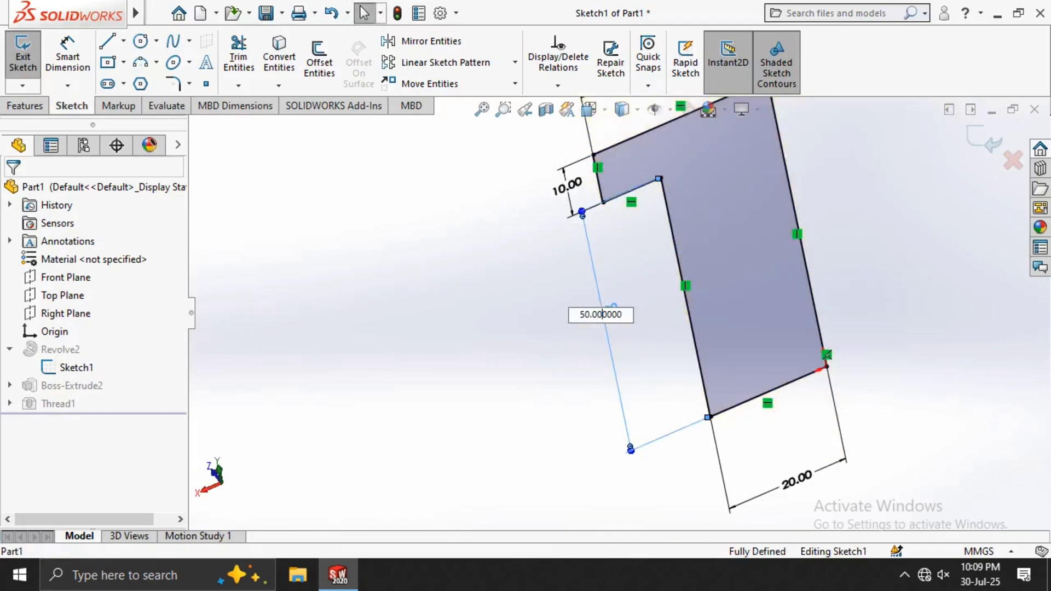
{"action": "left_click_drag", "start_coordinate": [611, 315], "coordinate": [567, 324]}
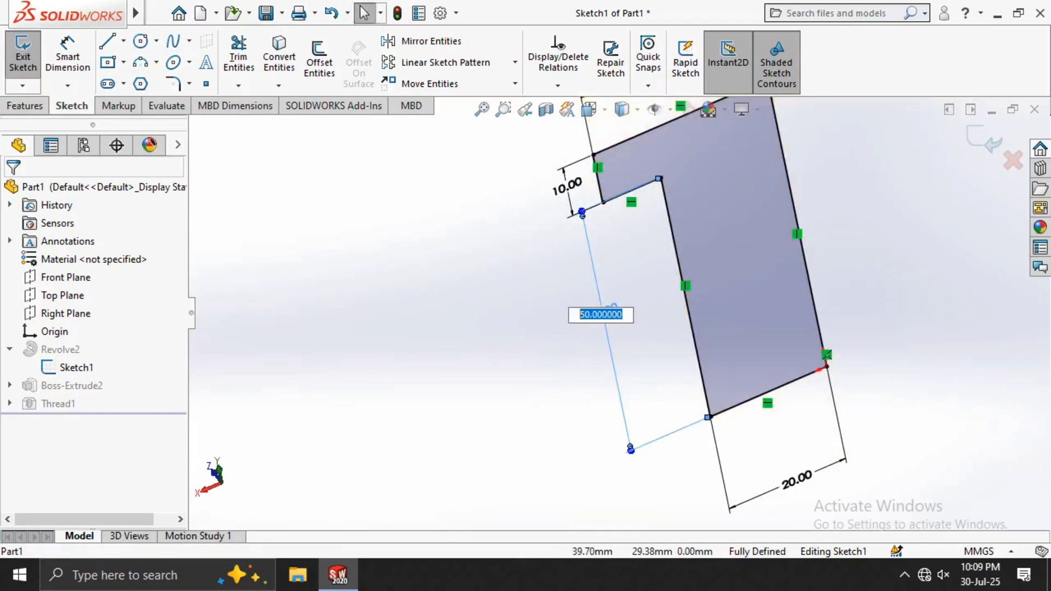
{"action": "type", "text": "80"}
{"action": "key", "text": "Return"}
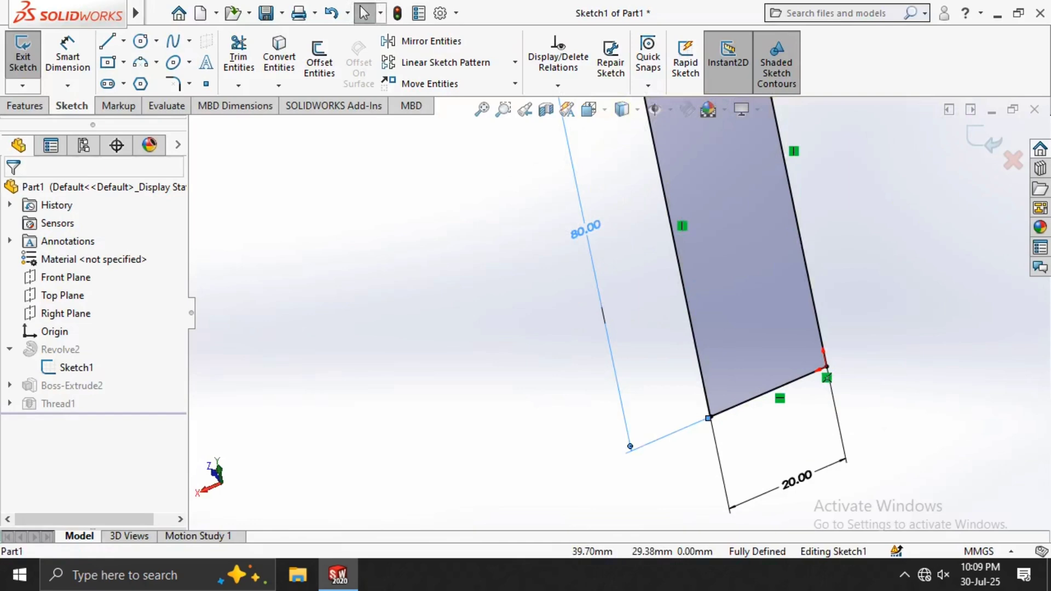
{"action": "scroll", "coordinate": [630, 310], "scroll_direction": "up", "scroll_amount": 5}
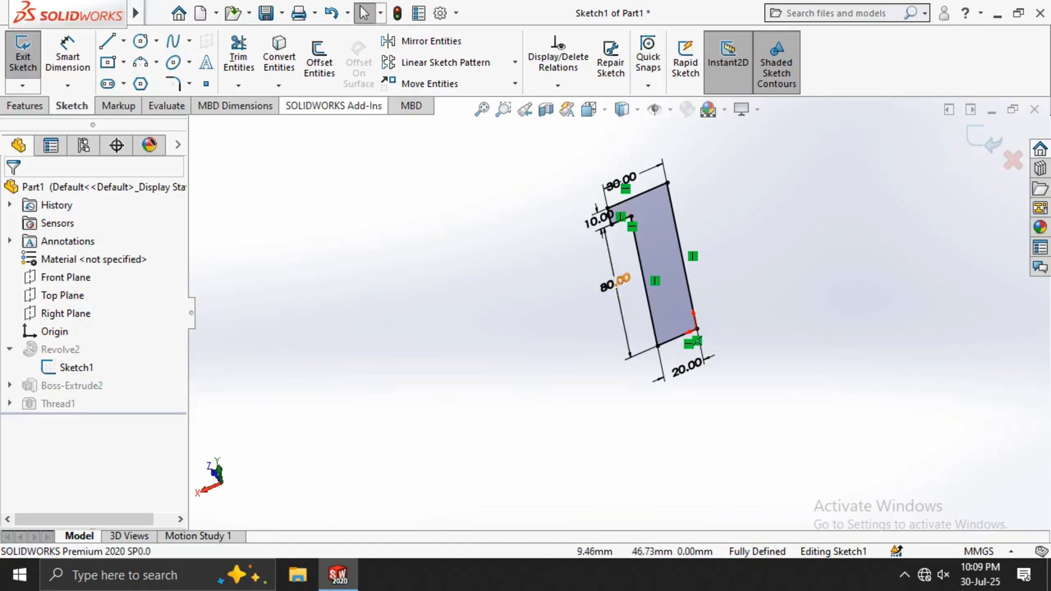
{"action": "left_click", "coordinate": [984, 139]}
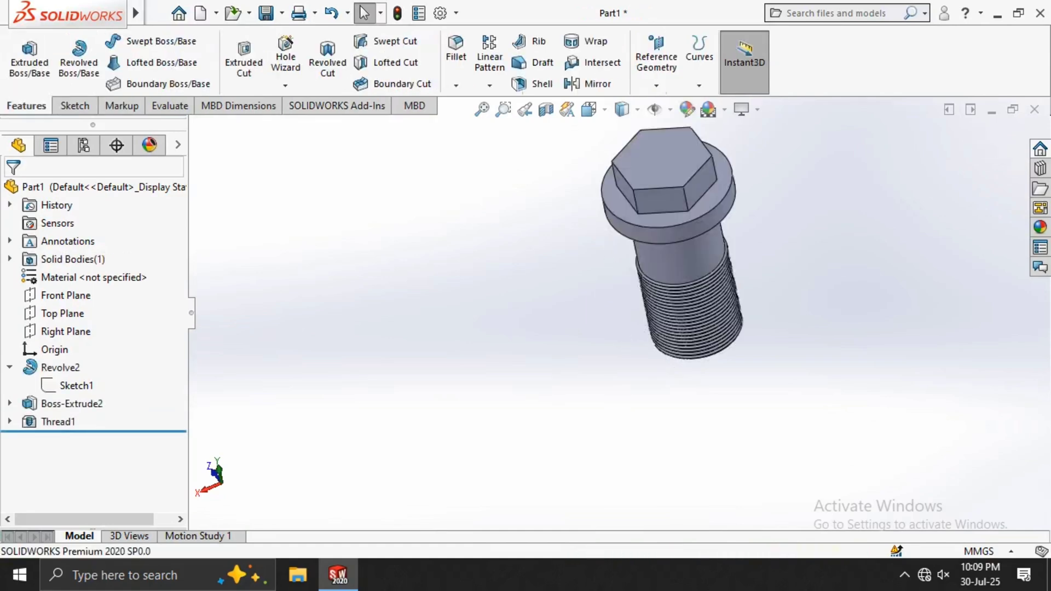
Inspect the lengthened bolt, examining its hexagonal head, flange, plain shank and threaded end
{"action": "scroll", "coordinate": [712, 383], "scroll_direction": "down", "scroll_amount": 3}
{"action": "scroll", "coordinate": [711, 383], "scroll_direction": "up", "scroll_amount": 7}
{"action": "middle_click_drag", "start_coordinate": [711, 384], "coordinate": [666, 281]}
{"action": "scroll", "coordinate": [667, 280], "scroll_direction": "down", "scroll_amount": 1}
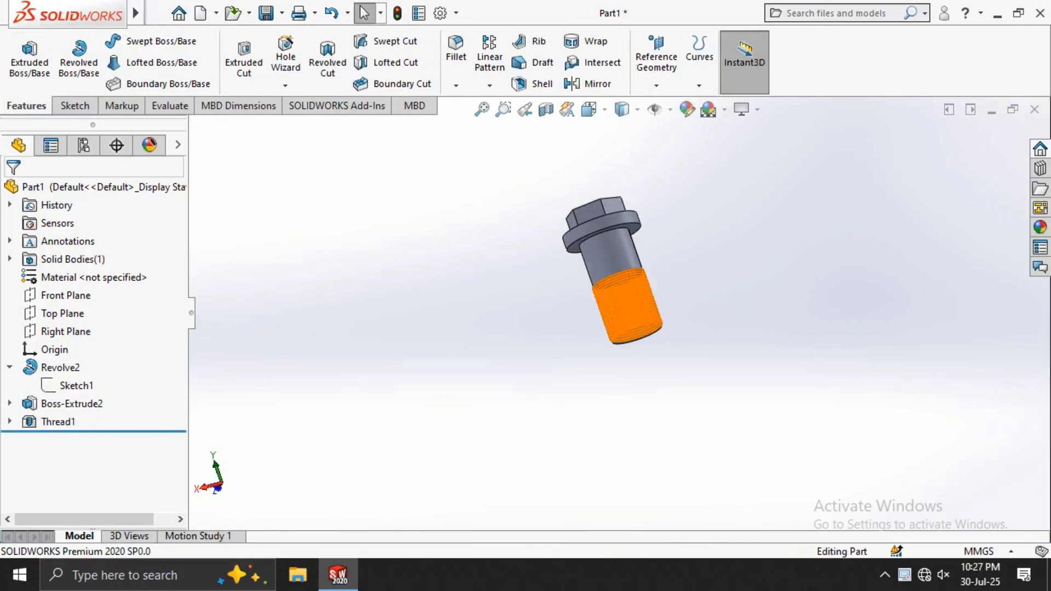
Set the length dimension of the shank's thread feature to 75 mm
{"action": "left_click", "coordinate": [54, 421]}
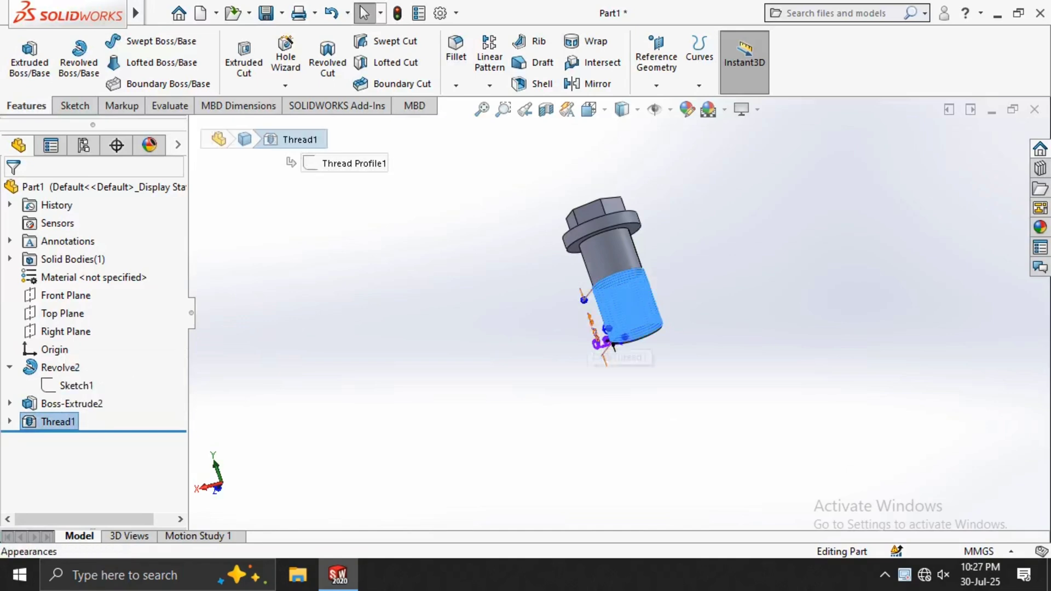
{"action": "left_click", "coordinate": [611, 343]}
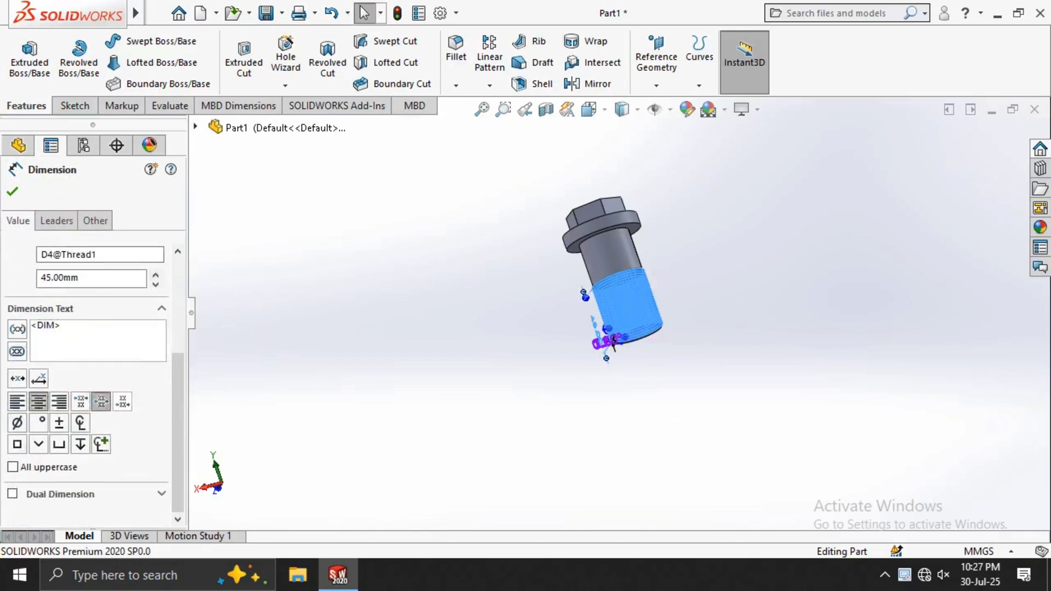
{"action": "left_click", "coordinate": [64, 278]}
{"action": "double_click", "coordinate": [64, 277]}
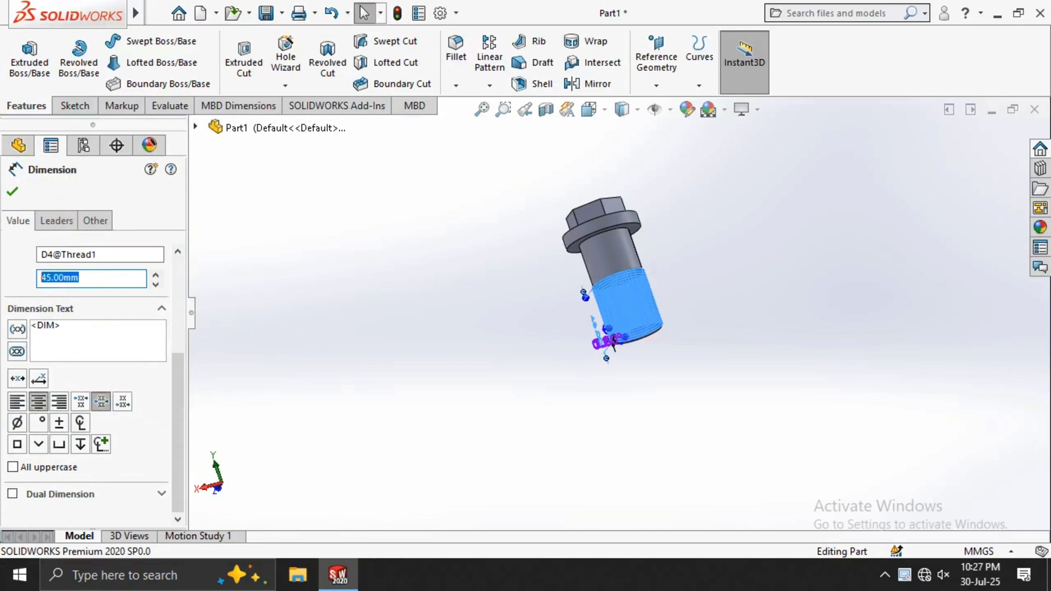
{"action": "type", "text": "75"}
{"action": "key", "text": "Return"}
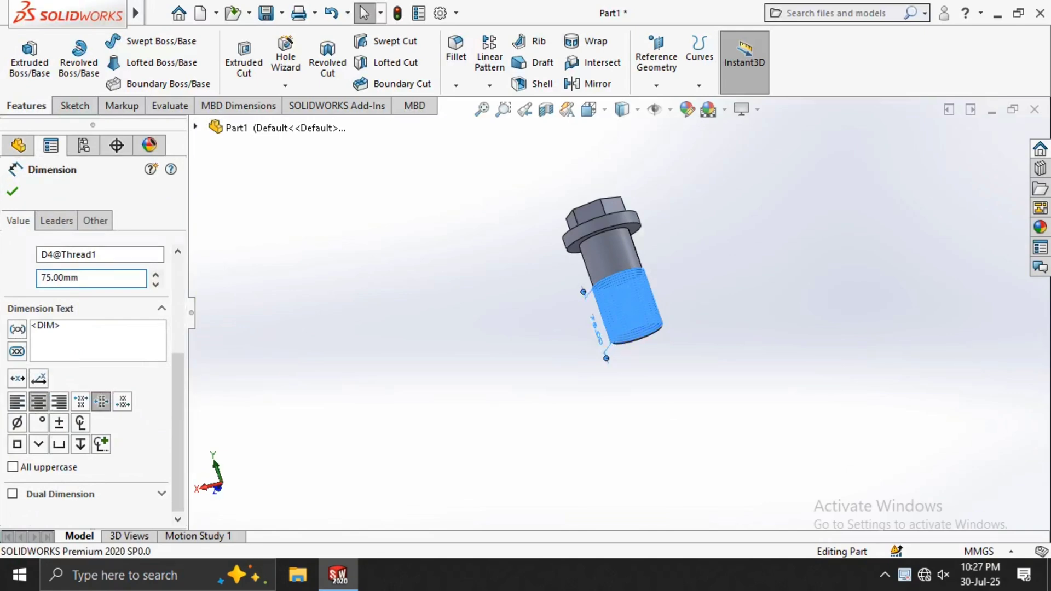
{"action": "key", "text": "Escape"}
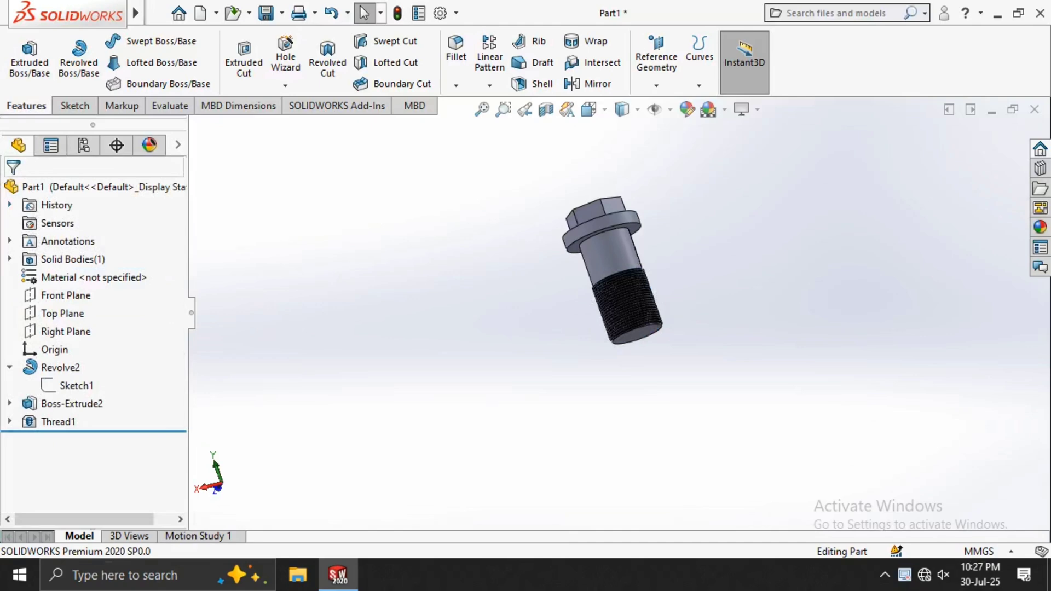
Save the part to the Desktop under the name screw, rebuilding the document before saving
{"action": "scroll", "coordinate": [365, 450], "scroll_direction": "down", "scroll_amount": 2}
{"action": "scroll", "coordinate": [651, 293], "scroll_direction": "up", "scroll_amount": 7}
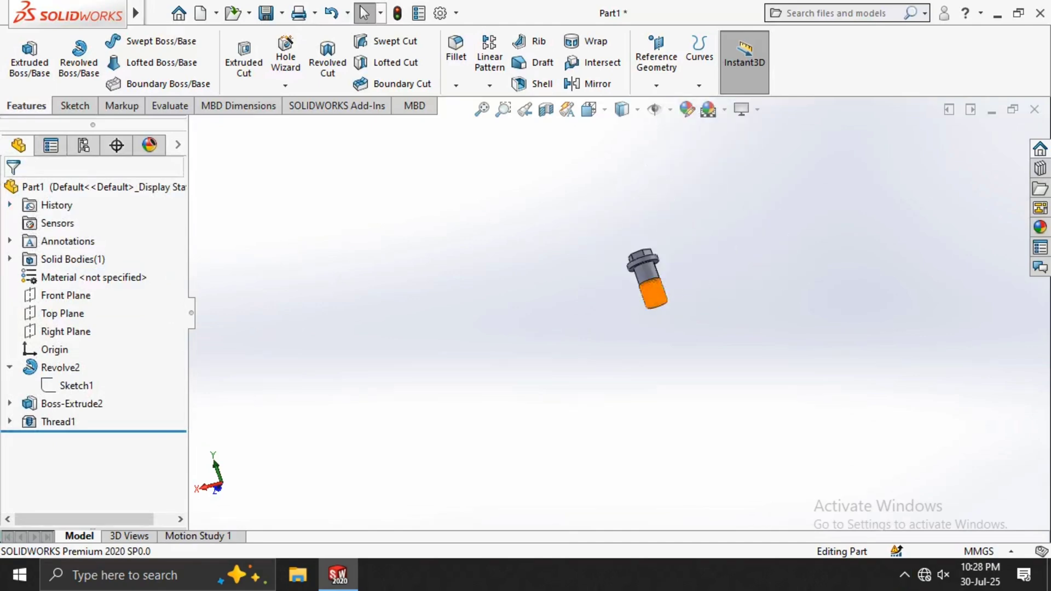
{"action": "middle_click_drag", "start_coordinate": [652, 293], "coordinate": [723, 361]}
{"action": "key", "text": "ctrl+s"}
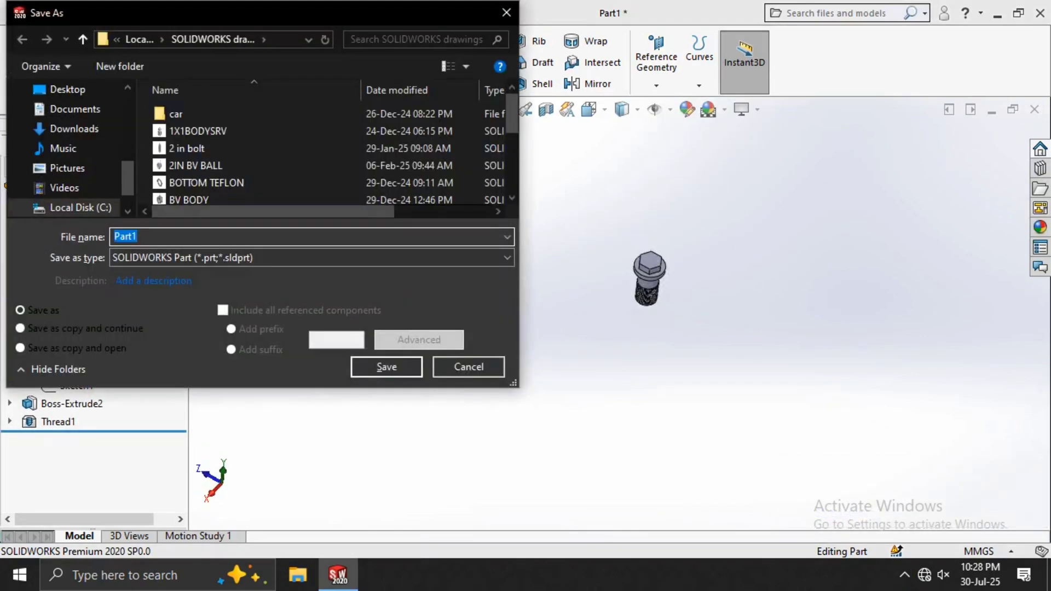
{"action": "type", "text": "screw"}
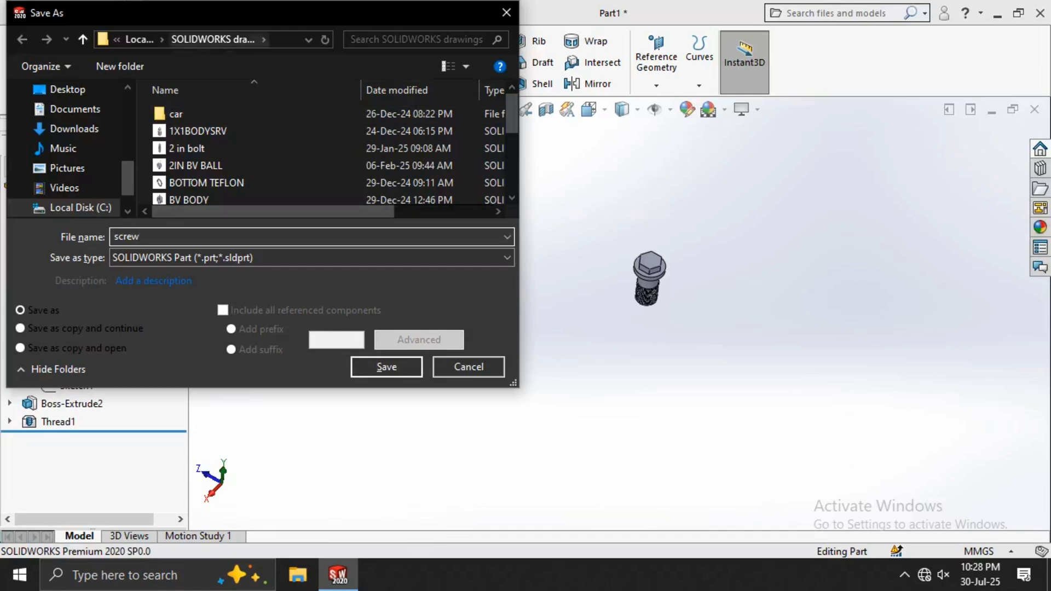
{"action": "left_click", "coordinate": [68, 90]}
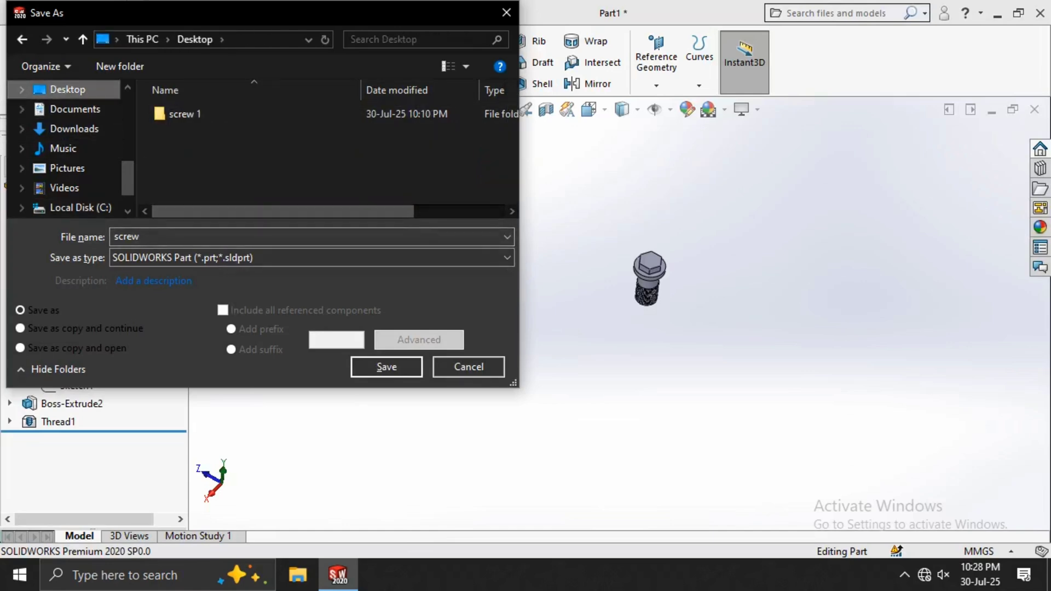
{"action": "left_click", "coordinate": [386, 367]}
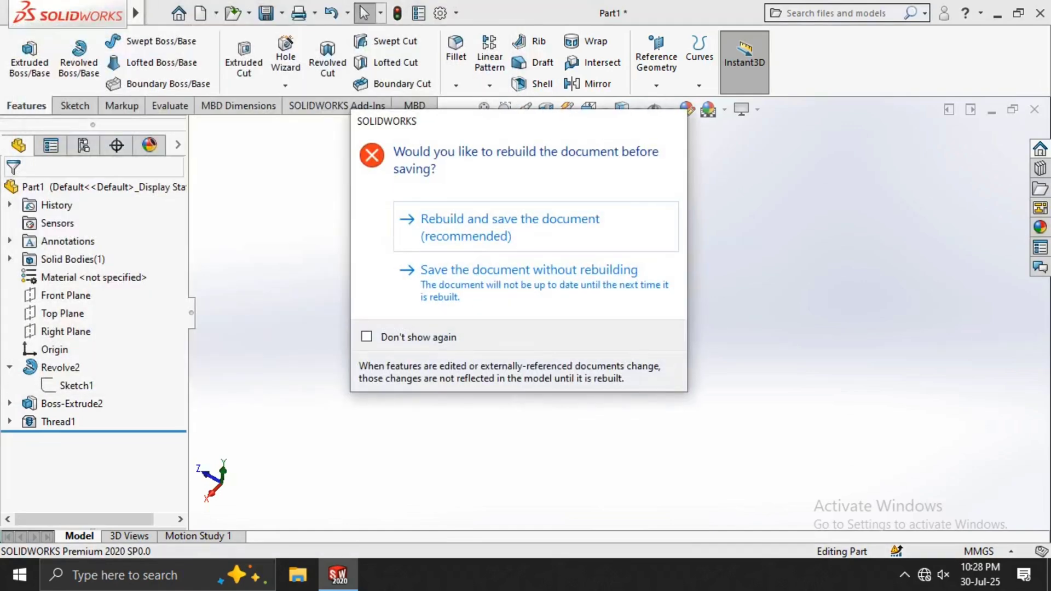
{"action": "left_click", "coordinate": [535, 227]}
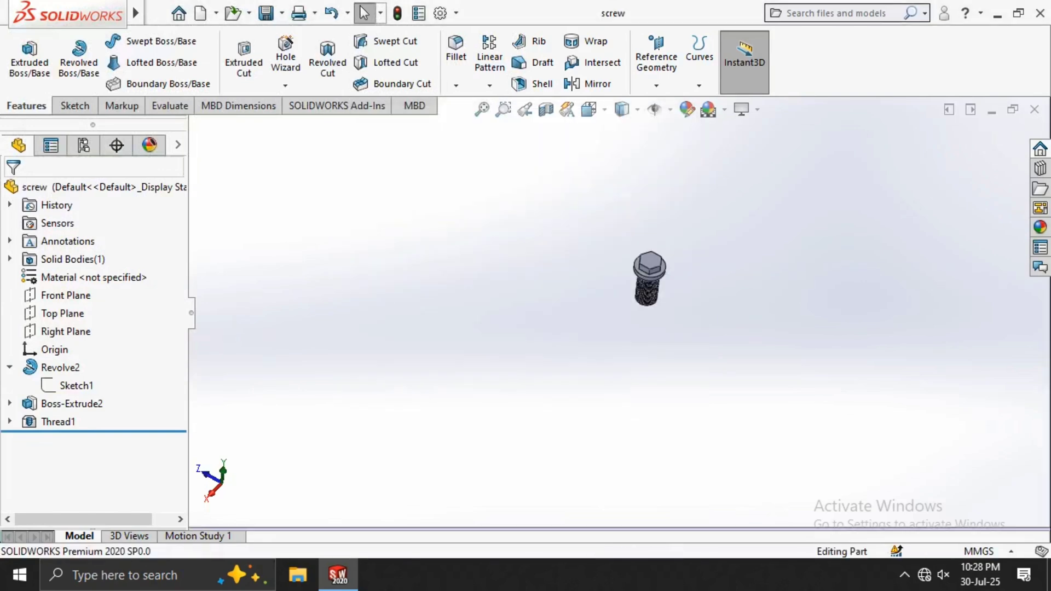
Inspect the rebuilt bolt from several sides, examining the thread's extent along the shank up to the flange
{"action": "middle_click_drag", "start_coordinate": [558, 350], "coordinate": [554, 268]}
{"action": "scroll", "coordinate": [554, 266], "scroll_direction": "up", "scroll_amount": 3}
{"action": "scroll", "coordinate": [554, 266], "scroll_direction": "down", "scroll_amount": 3}
{"action": "scroll", "coordinate": [575, 268], "scroll_direction": "down", "scroll_amount": 6}
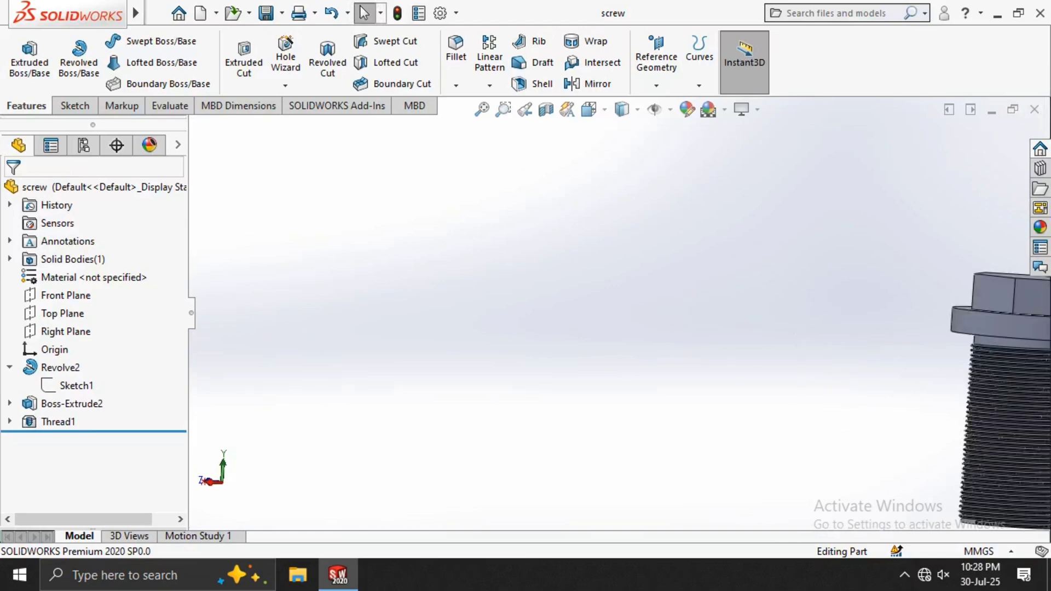
{"action": "middle_click_drag", "start_coordinate": [618, 284], "coordinate": [571, 287]}
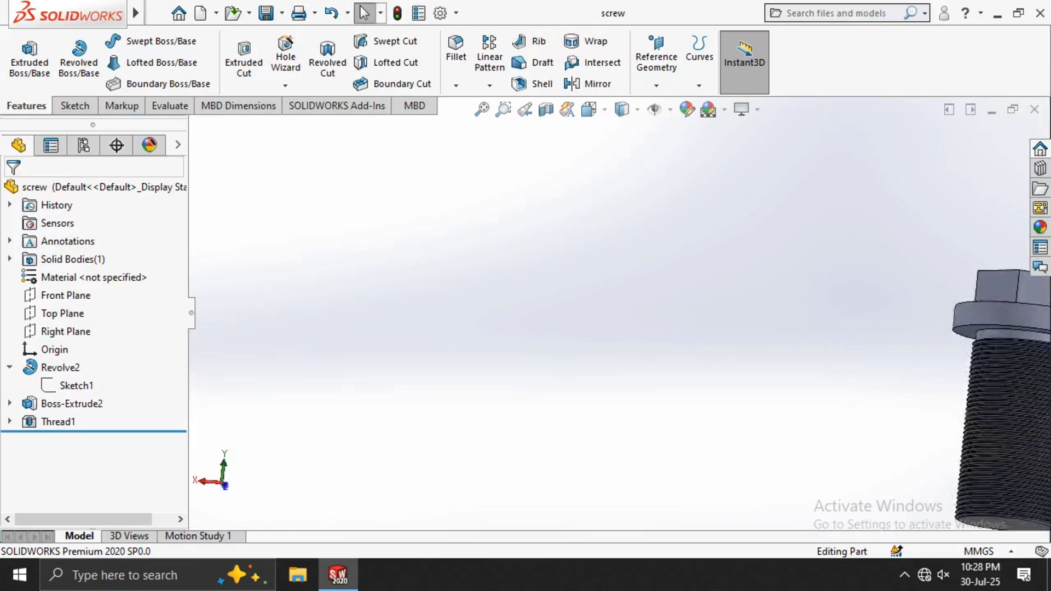
{"action": "scroll", "coordinate": [571, 287], "scroll_direction": "up", "scroll_amount": 3}
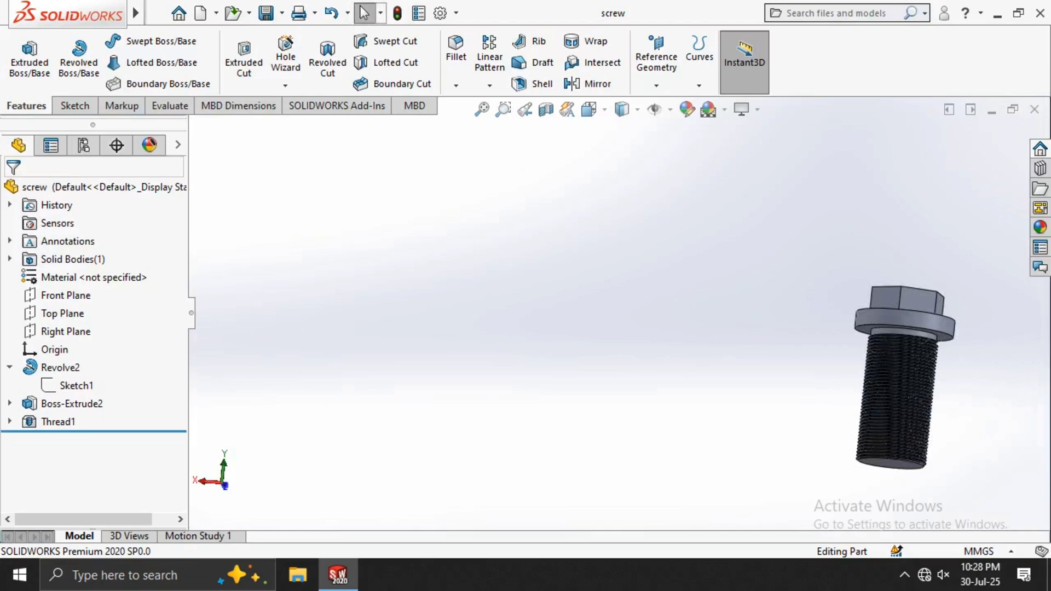
{"action": "scroll", "coordinate": [613, 304], "scroll_direction": "up", "scroll_amount": 4}
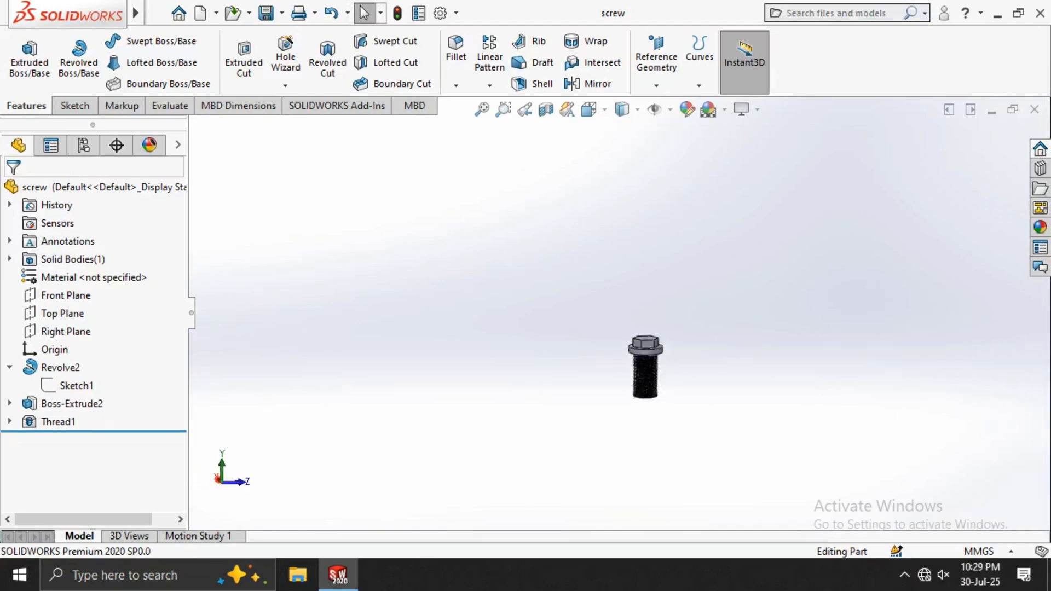
{"action": "scroll", "coordinate": [738, 376], "scroll_direction": "down", "scroll_amount": 6}
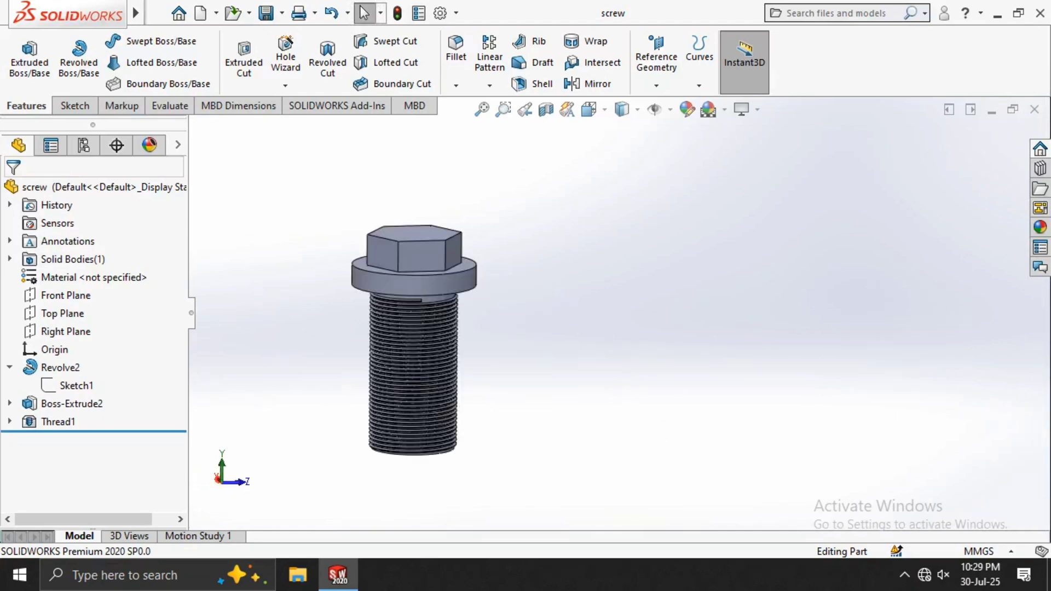
{"action": "scroll", "coordinate": [532, 263], "scroll_direction": "down", "scroll_amount": 3}
{"action": "scroll", "coordinate": [635, 303], "scroll_direction": "up", "scroll_amount": 1}
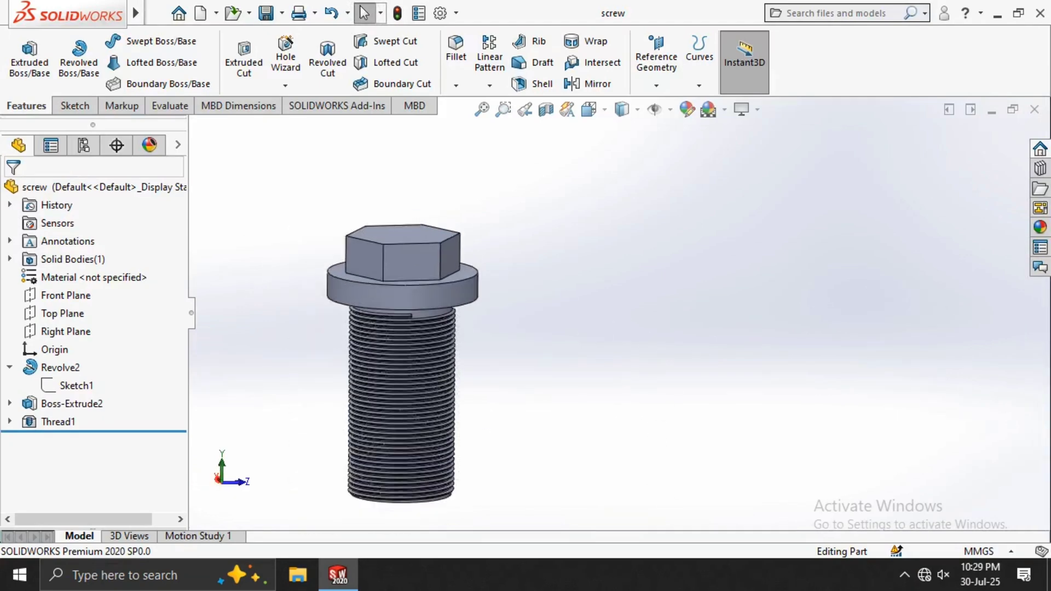
{"action": "scroll", "coordinate": [509, 256], "scroll_direction": "down", "scroll_amount": 1}
Fillet the flange's upper circular edge with a symmetric 2 mm radius
{"action": "left_click", "coordinate": [463, 270]}
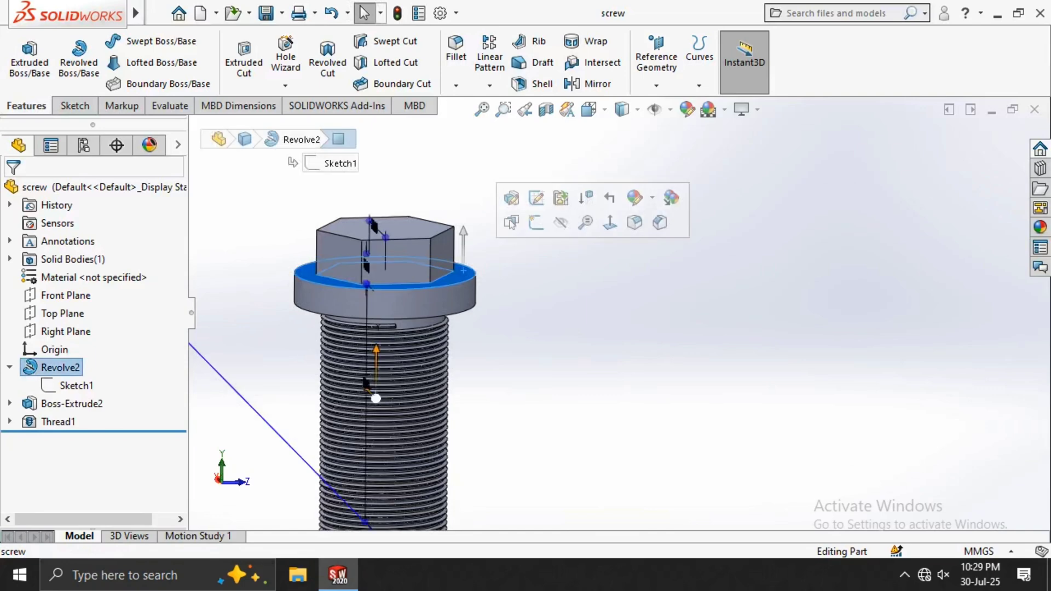
{"action": "left_click", "coordinate": [472, 272]}
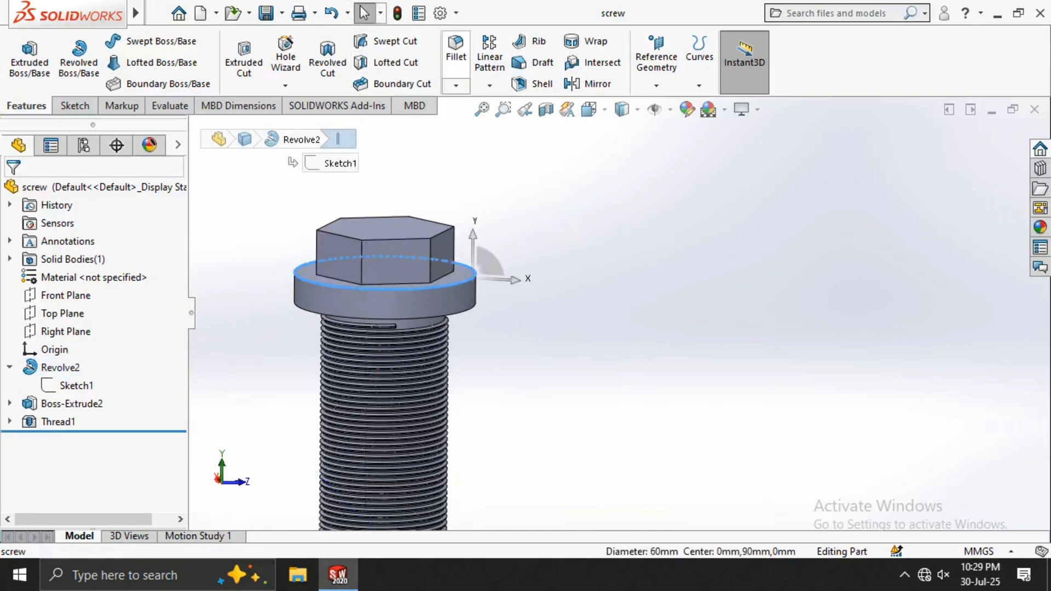
{"action": "left_click", "coordinate": [456, 52]}
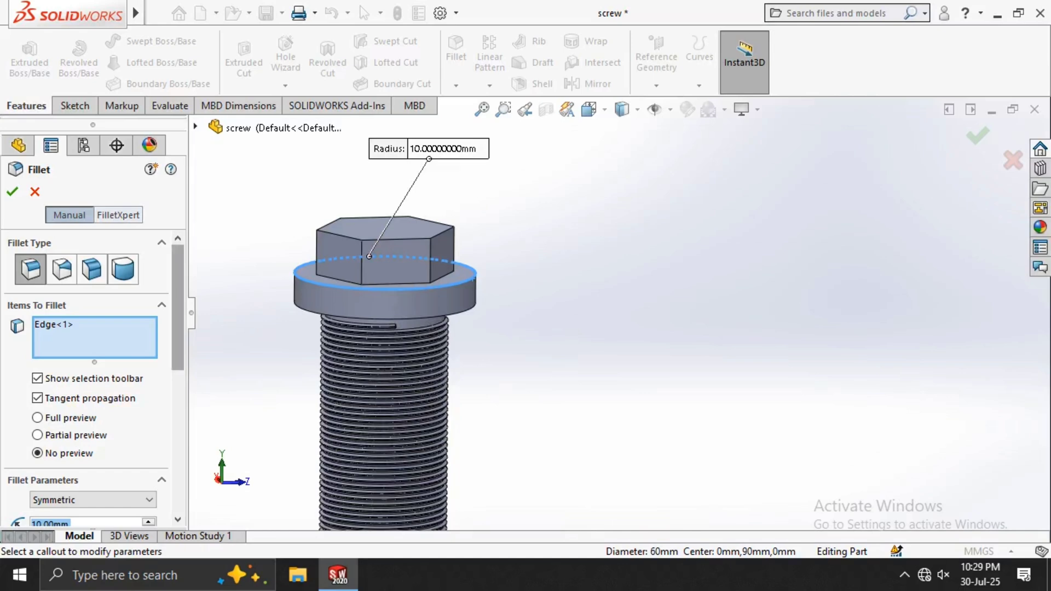
{"action": "scroll", "coordinate": [93, 378], "scroll_direction": "down", "scroll_amount": 5}
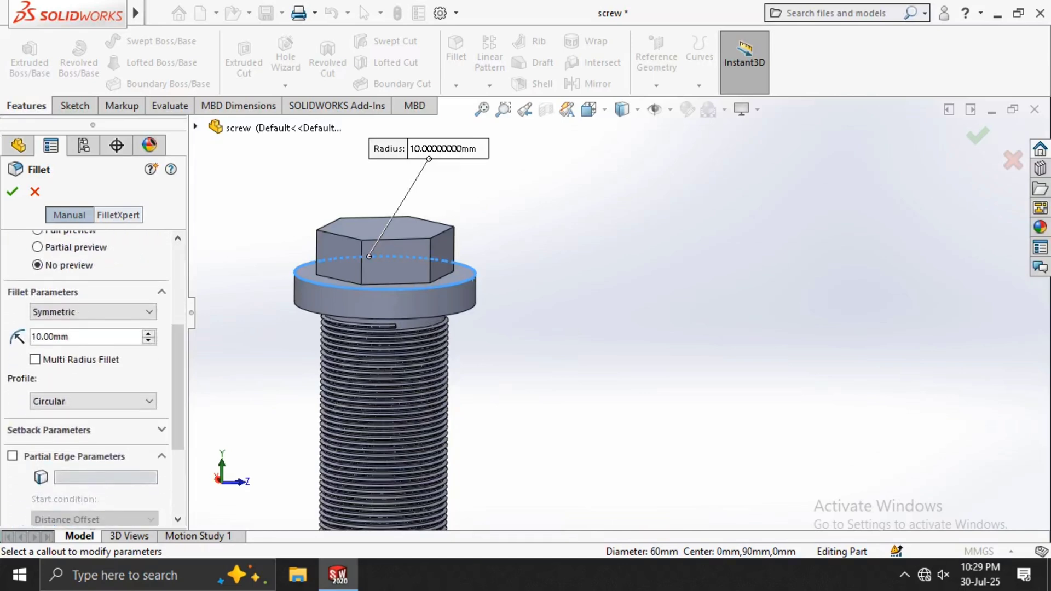
{"action": "left_click_drag", "start_coordinate": [77, 337], "coordinate": [28, 338]}
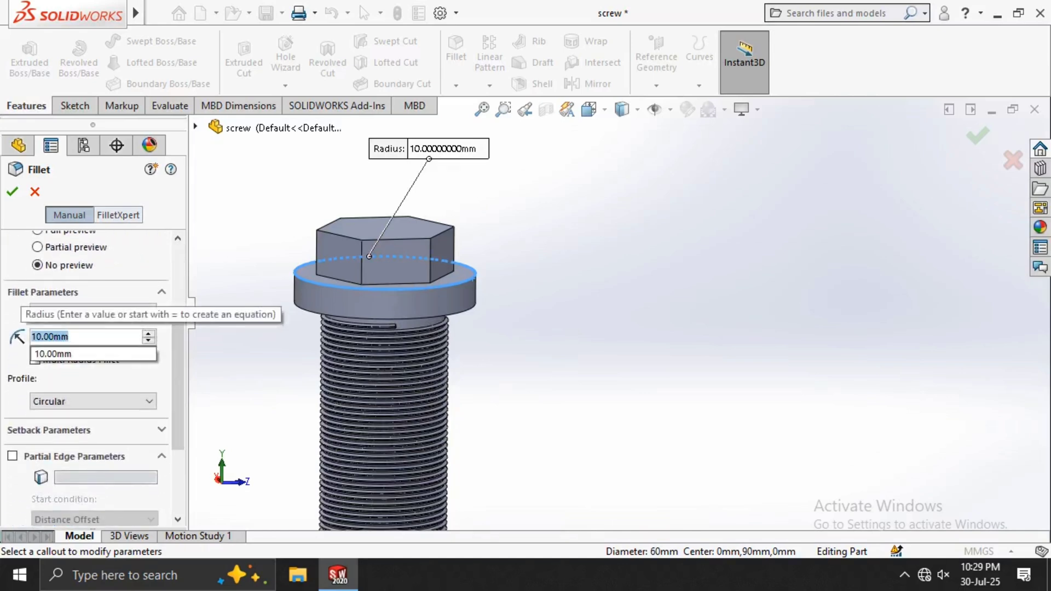
{"action": "type", "text": "2"}
{"action": "key", "text": "Return"}
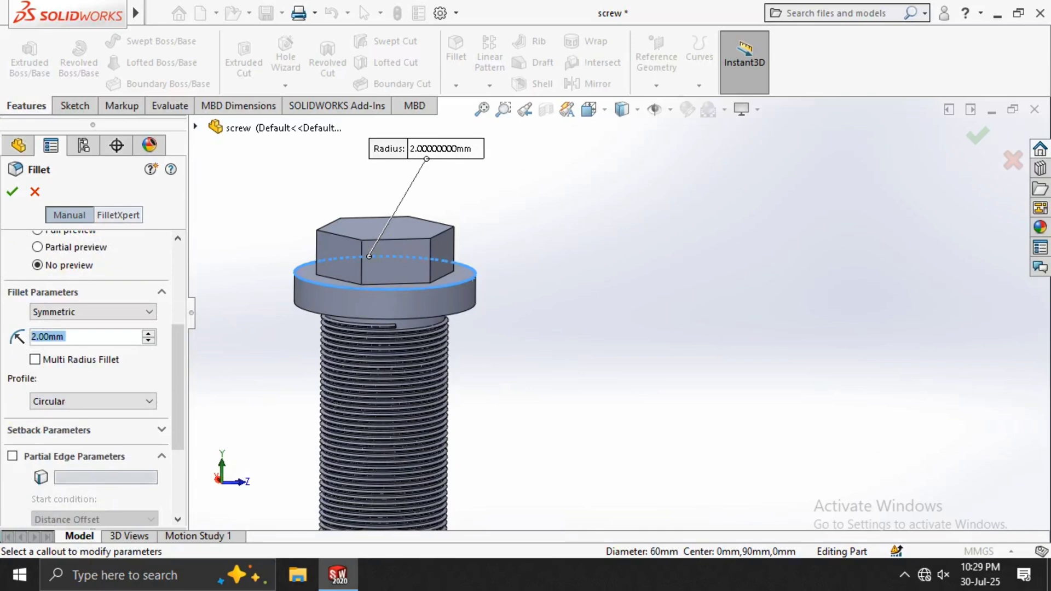
{"action": "left_click", "coordinate": [12, 191]}
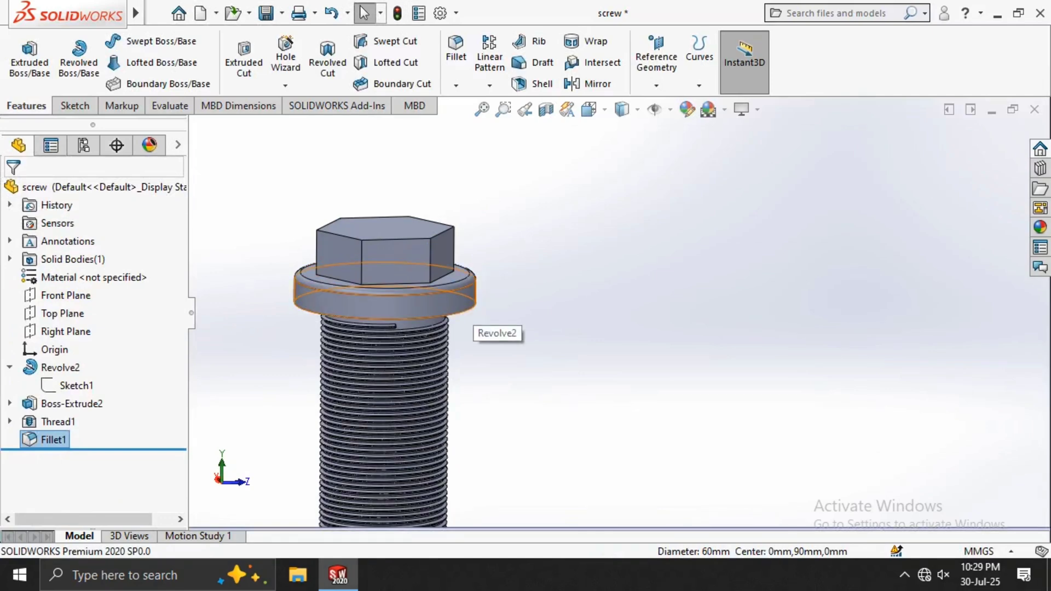
Fillet the flange's lower circular edge with a symmetric 4 mm radius
{"action": "left_click", "coordinate": [463, 310]}
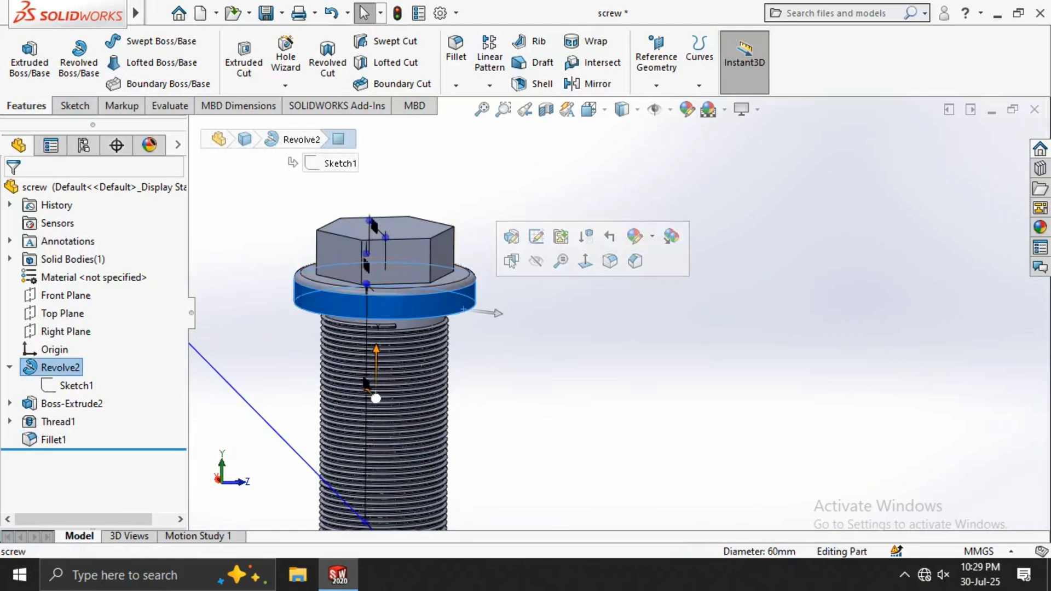
{"action": "left_click", "coordinate": [465, 313]}
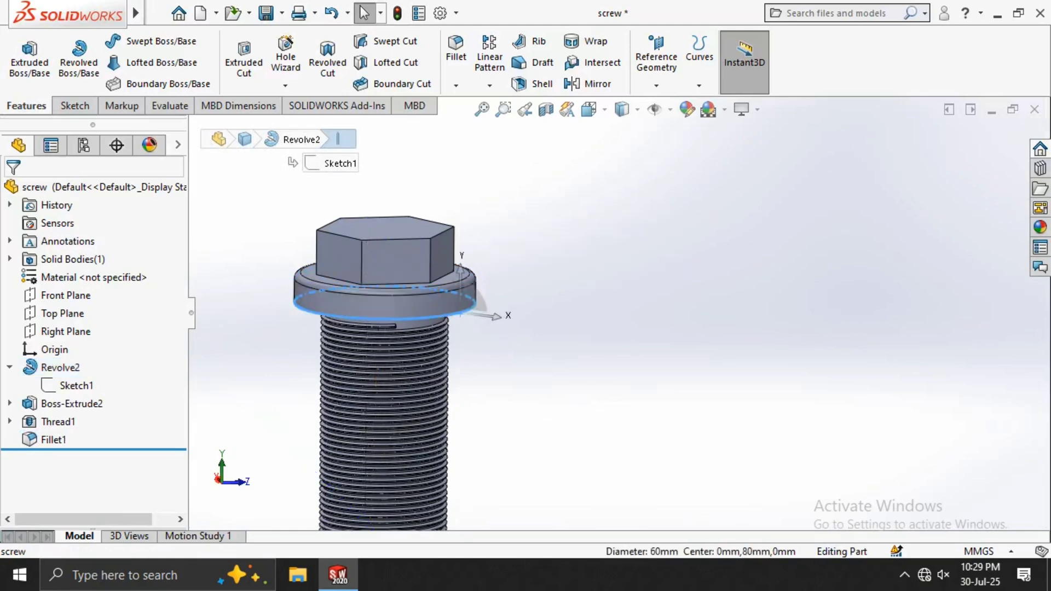
{"action": "left_click", "coordinate": [456, 54]}
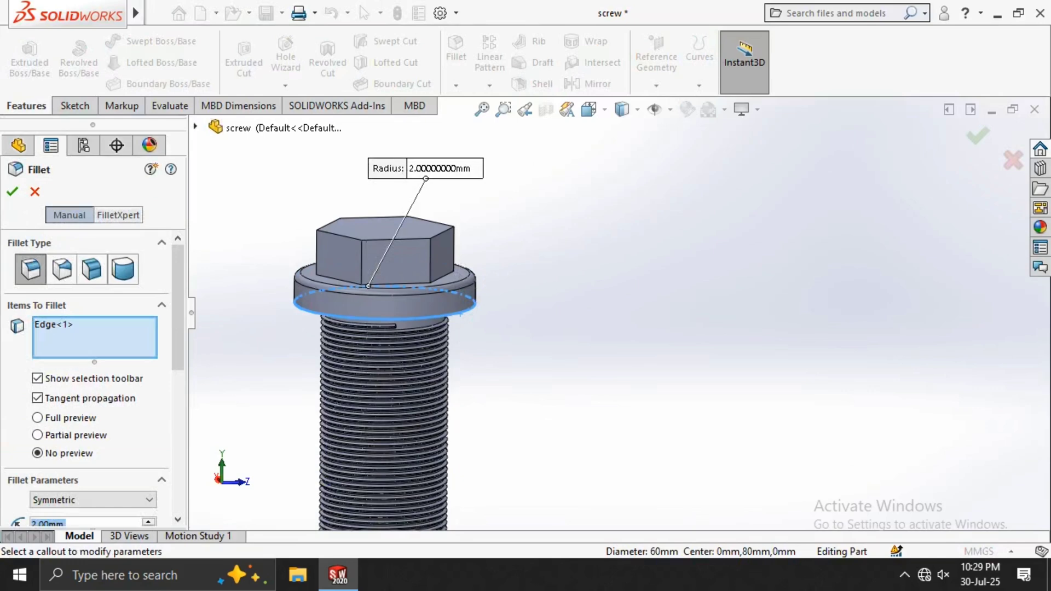
{"action": "left_click_drag", "start_coordinate": [178, 314], "coordinate": [178, 393]}
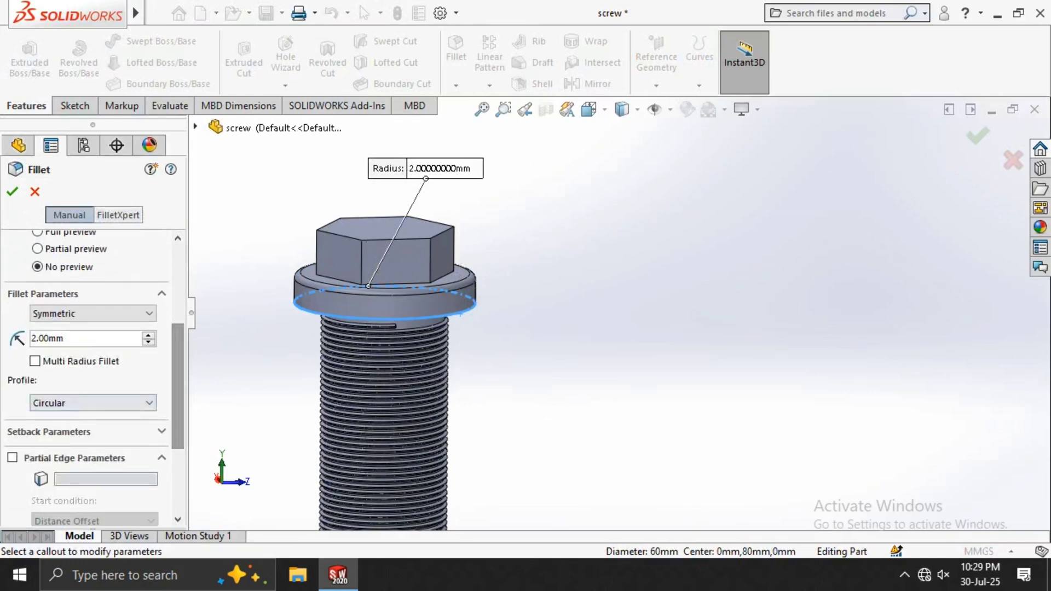
{"action": "double_click", "coordinate": [49, 339]}
{"action": "left_click", "coordinate": [65, 339]}
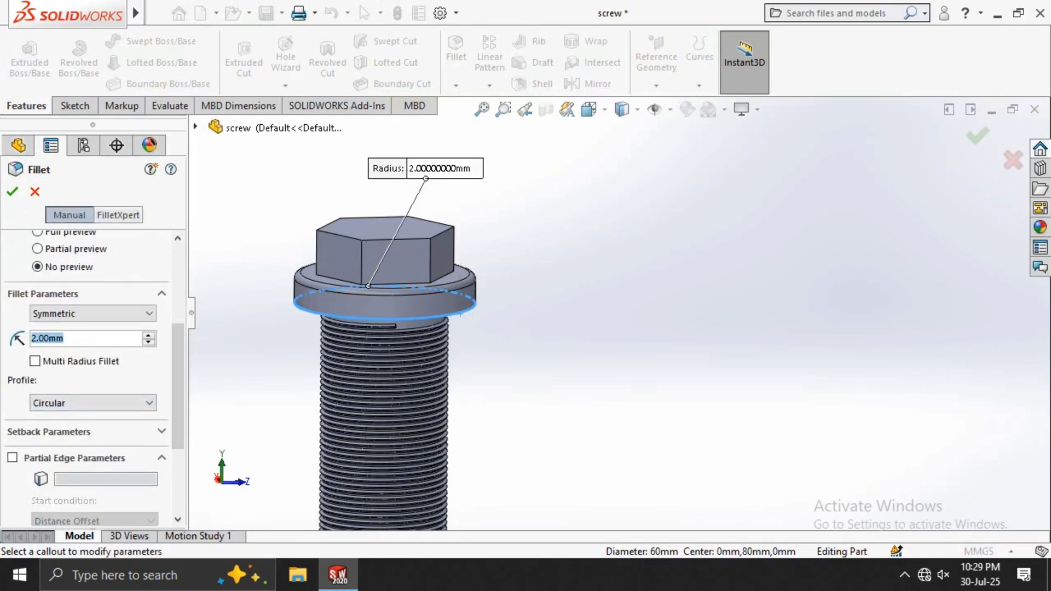
{"action": "type", "text": "4"}
{"action": "key", "text": "Return"}
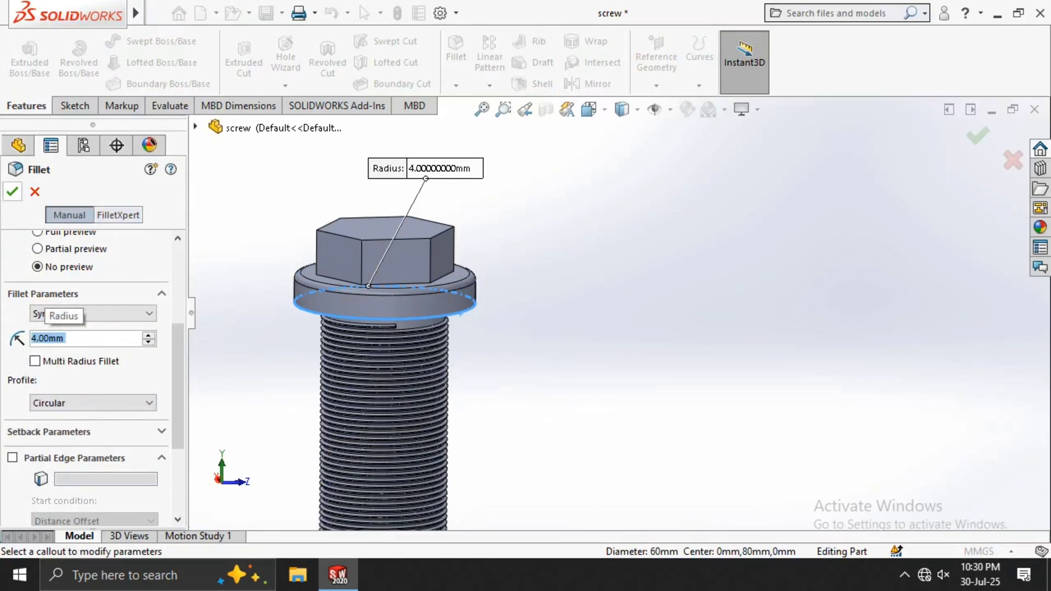
{"action": "left_click", "coordinate": [12, 191]}
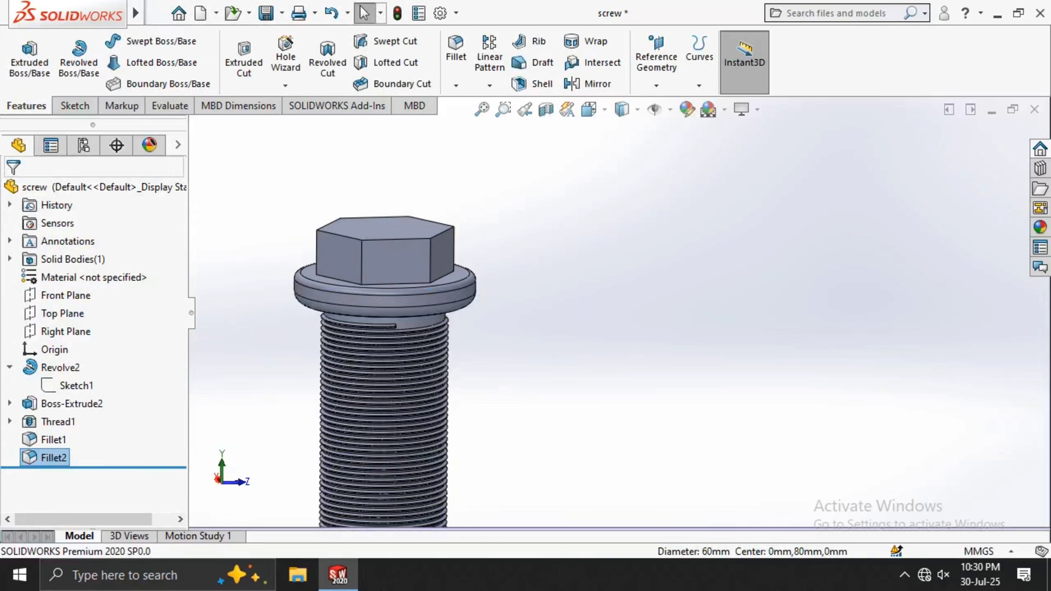
Edit the fillet on the flange's upper circular edge and set its radius to 4 mm
{"action": "left_click", "coordinate": [470, 280]}
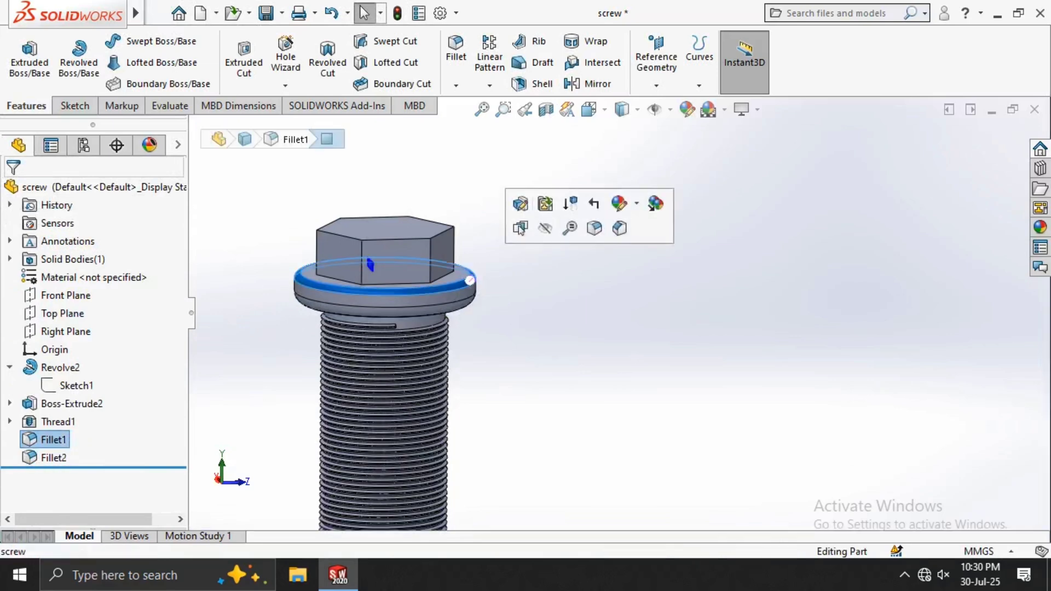
{"action": "left_click", "coordinate": [520, 227]}
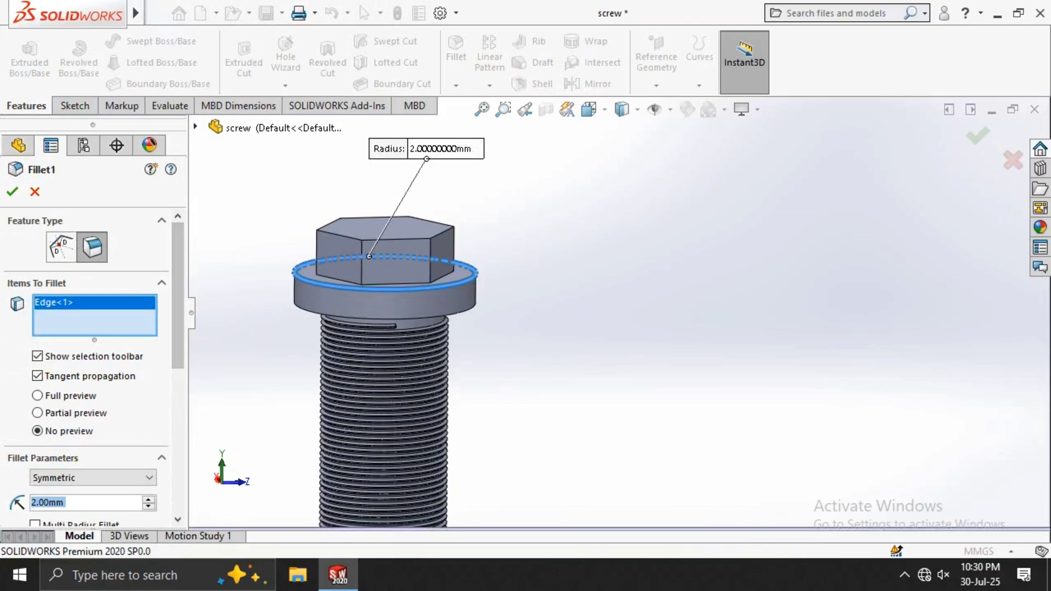
{"action": "scroll", "coordinate": [88, 356], "scroll_direction": "down", "scroll_amount": 3}
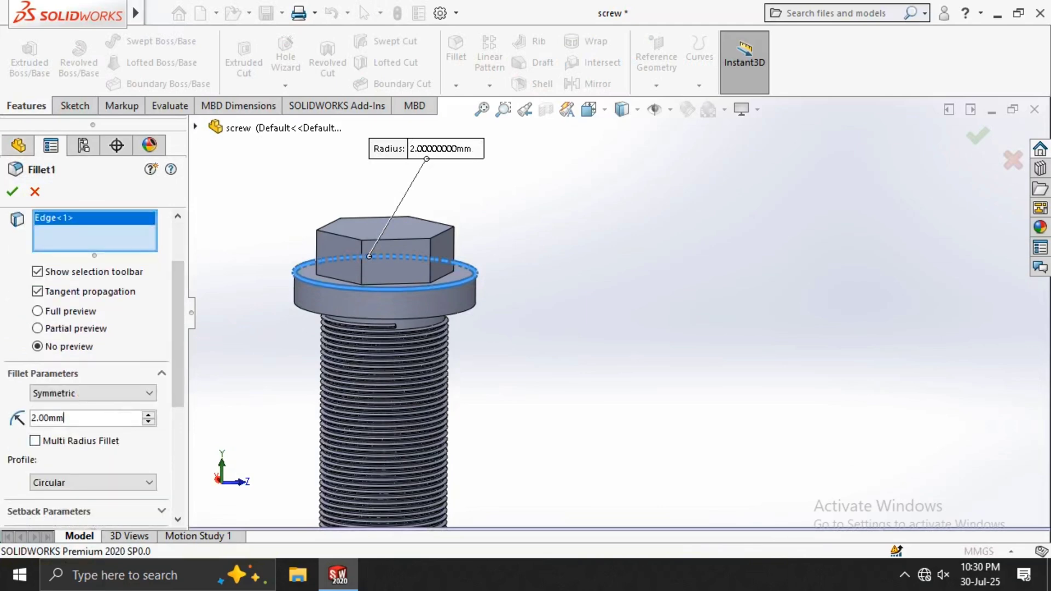
{"action": "type", "text": "4"}
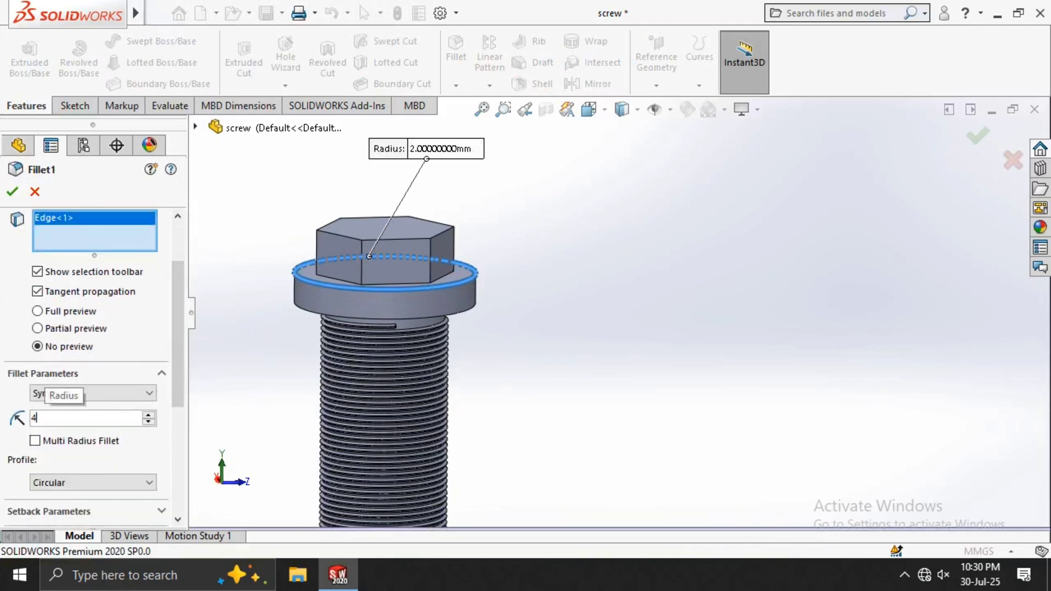
{"action": "key", "text": "Return"}
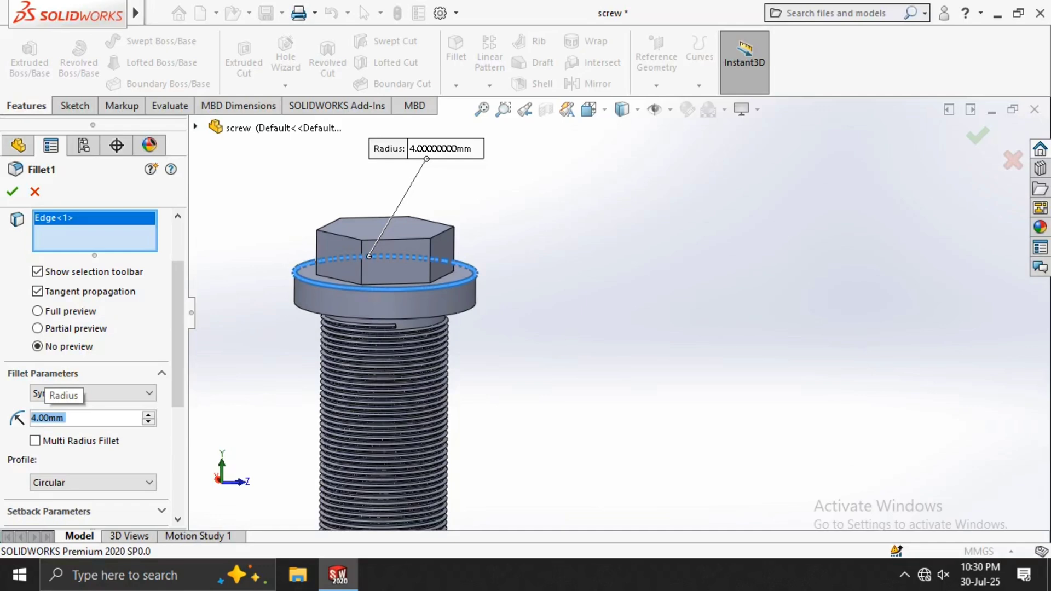
{"action": "key", "text": "Return"}
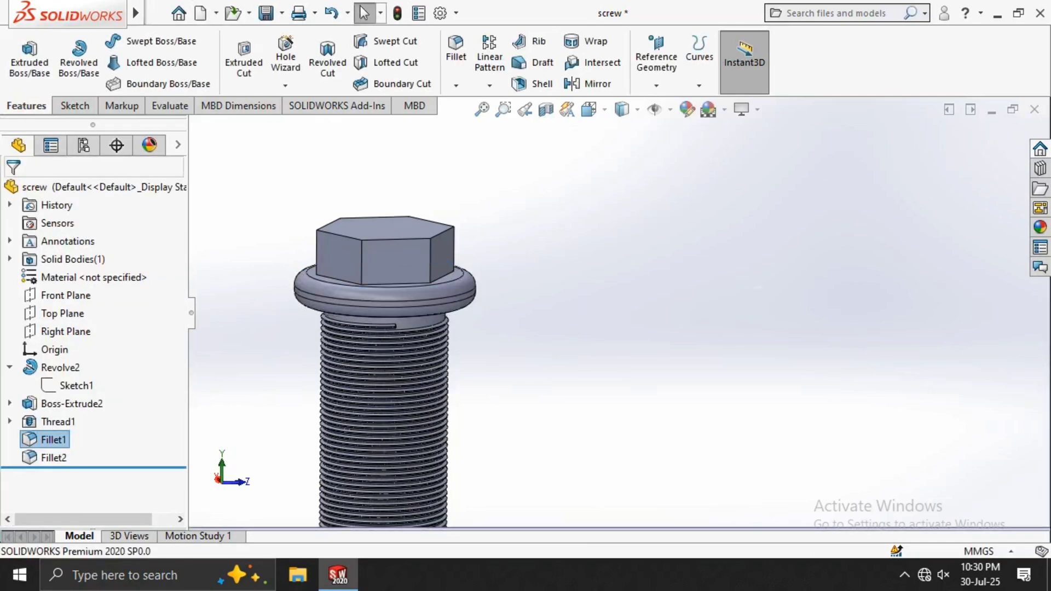
Examine the rounded flange rim and the edges of its two fillets, clearing any selection
{"action": "scroll", "coordinate": [630, 290], "scroll_direction": "down", "scroll_amount": 1}
{"action": "scroll", "coordinate": [630, 307], "scroll_direction": "up", "scroll_amount": 5}
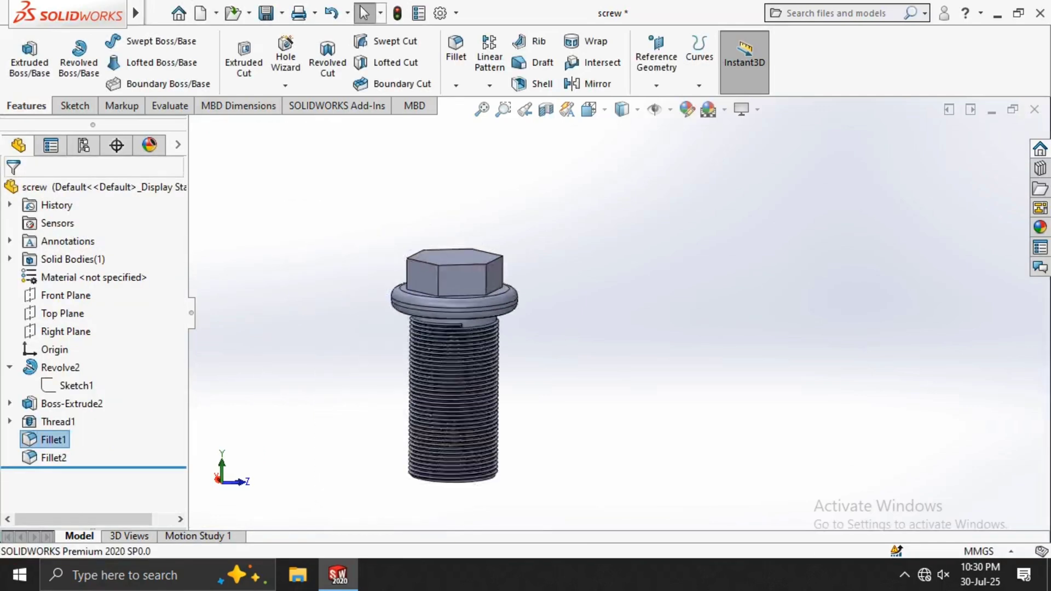
{"action": "scroll", "coordinate": [643, 290], "scroll_direction": "down", "scroll_amount": 4}
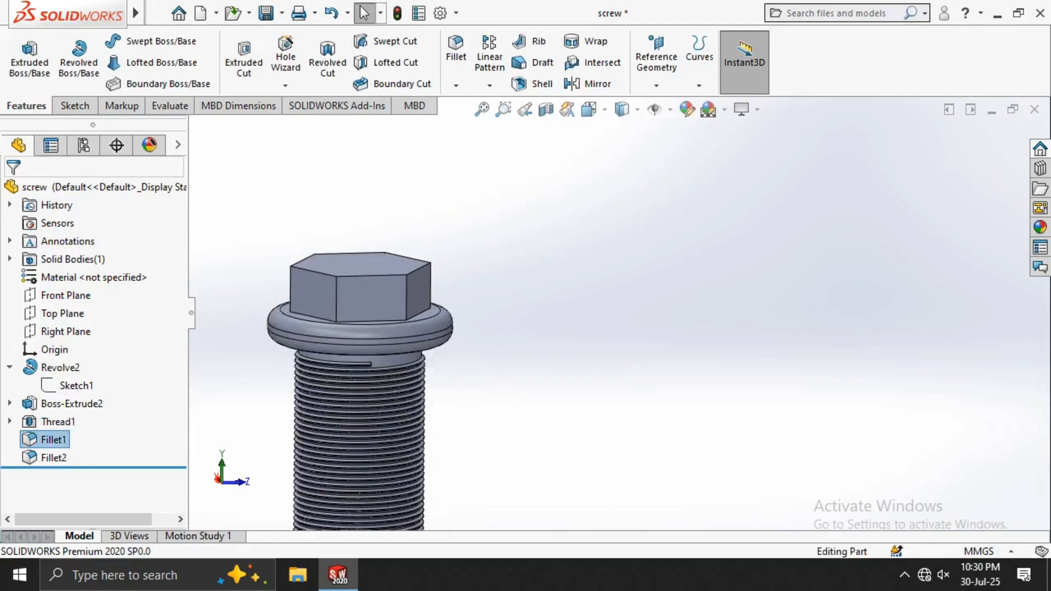
{"action": "middle_click_drag", "start_coordinate": [430, 278], "coordinate": [433, 294]}
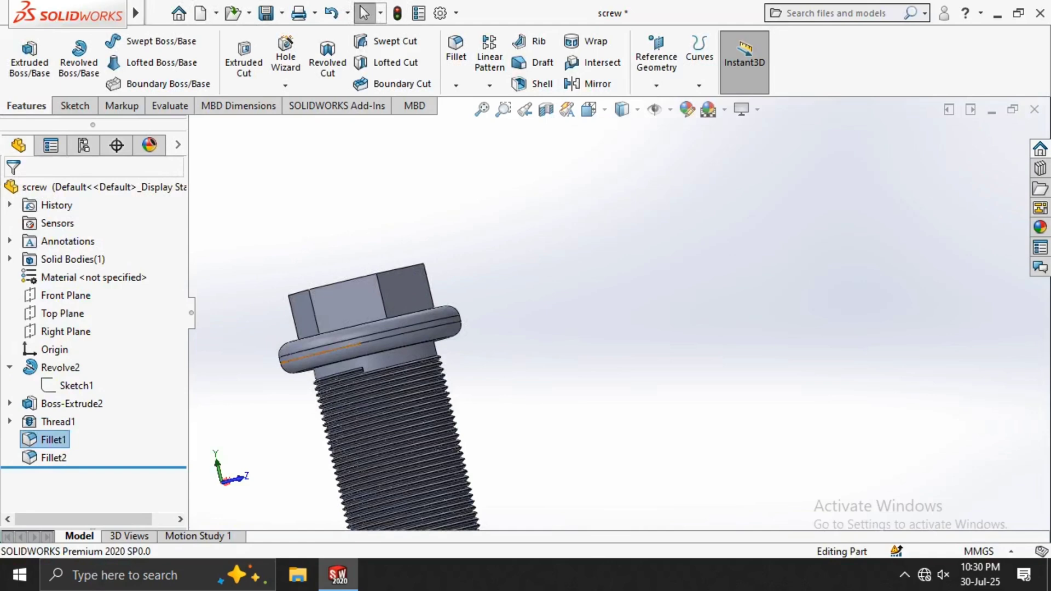
{"action": "left_click", "coordinate": [400, 330]}
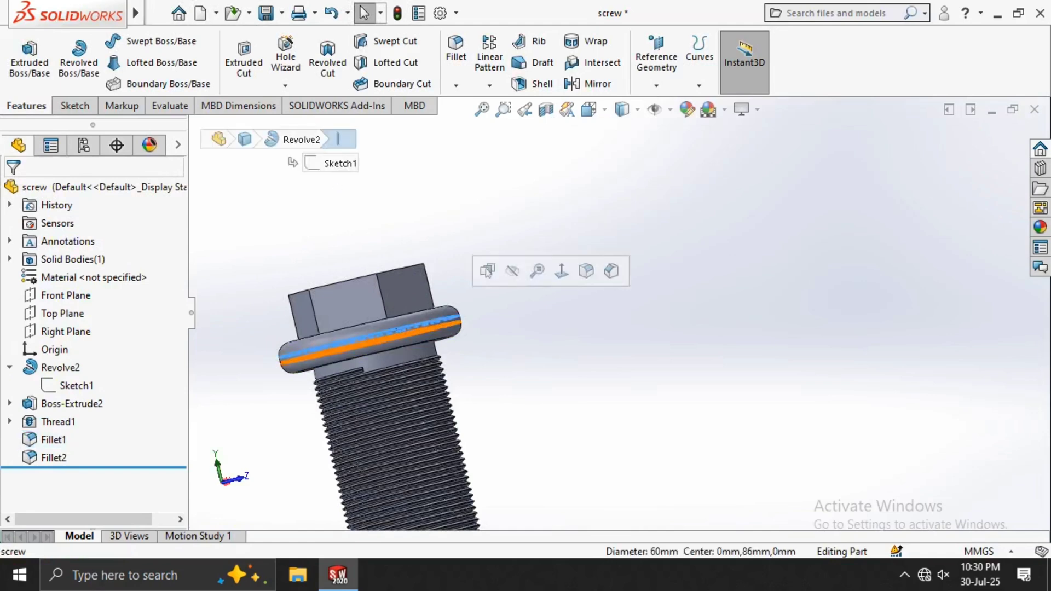
{"action": "left_click", "coordinate": [438, 316]}
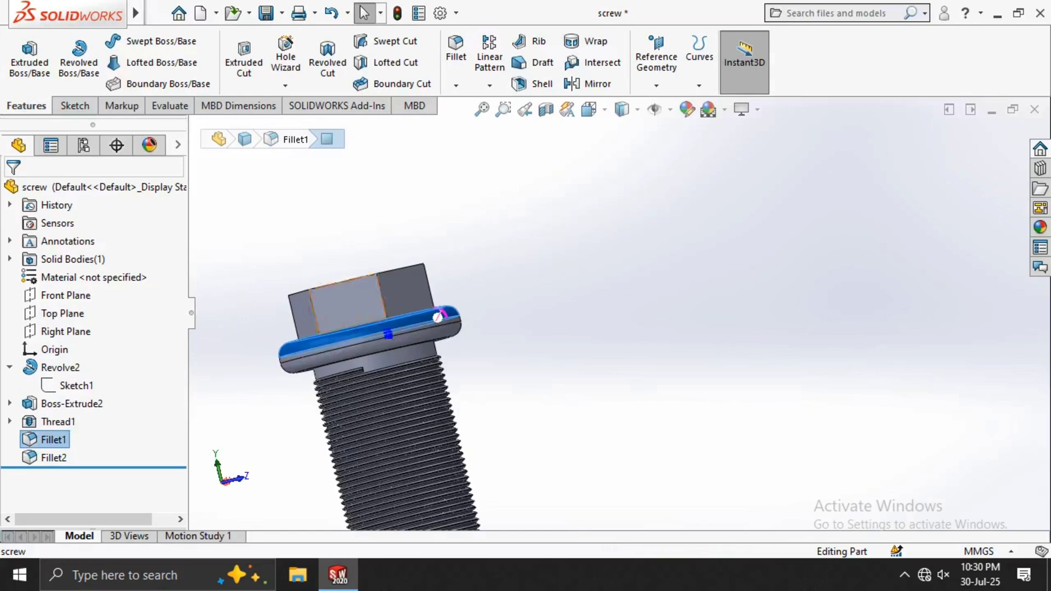
{"action": "key", "text": "Escape"}
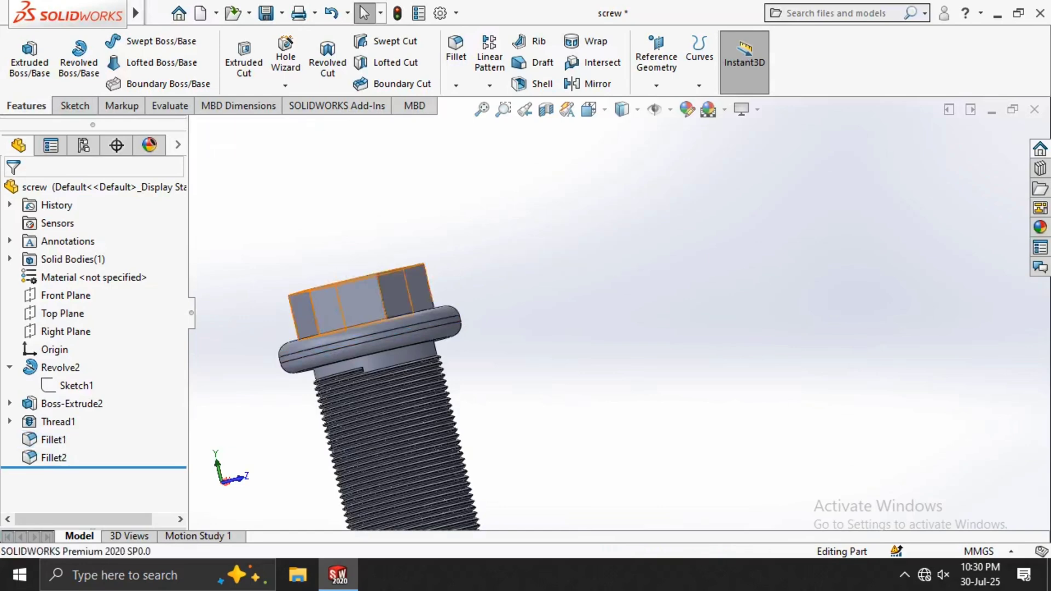
Open the revolved body's profile sketch for editing and view it square to the Front Plane
{"action": "left_click", "coordinate": [66, 386]}
{"action": "left_click", "coordinate": [83, 339]}
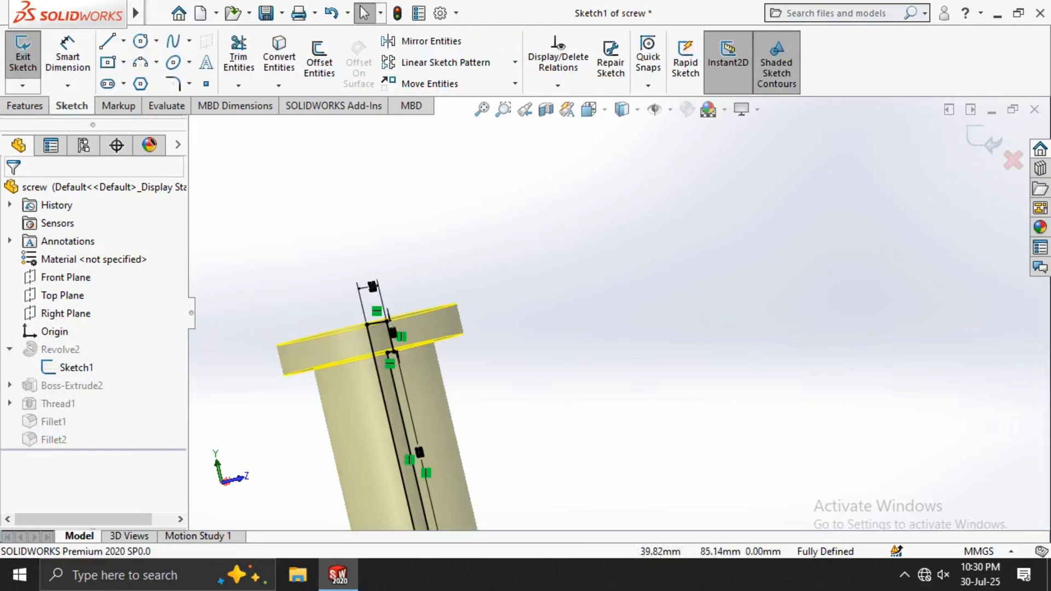
{"action": "mouse_move", "coordinate": [396, 334]}
{"action": "middle_mouse_down"}
{"action": "mouse_move", "coordinate": [664, 274]}
{"action": "mouse_move", "coordinate": [704, 235]}
{"action": "mouse_move", "coordinate": [636, 265]}
{"action": "mouse_move", "coordinate": [438, 279]}
{"action": "middle_mouse_up"}
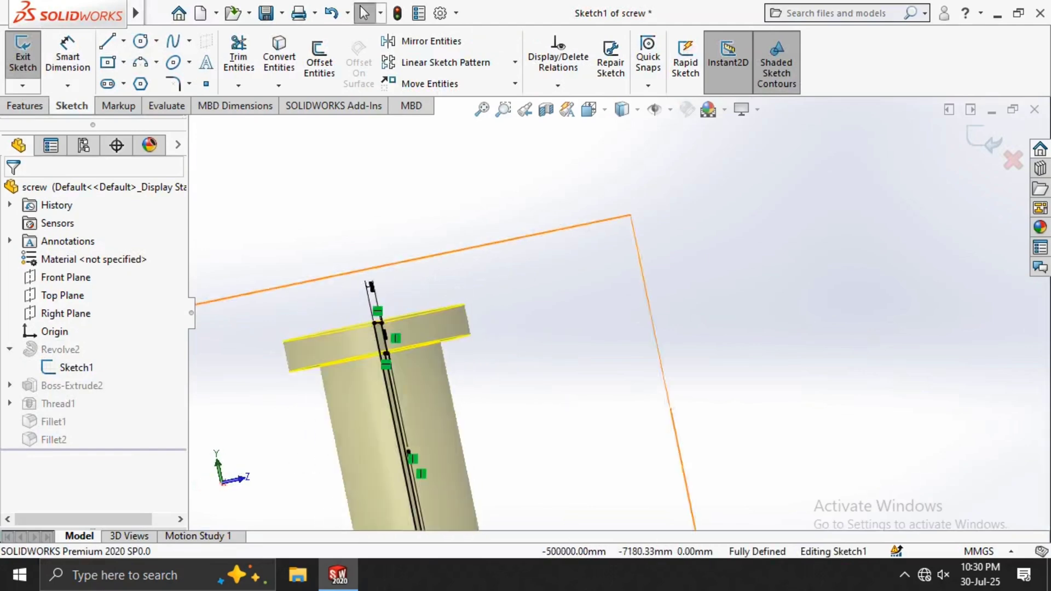
{"action": "left_click", "coordinate": [57, 277]}
{"action": "left_click", "coordinate": [128, 251]}
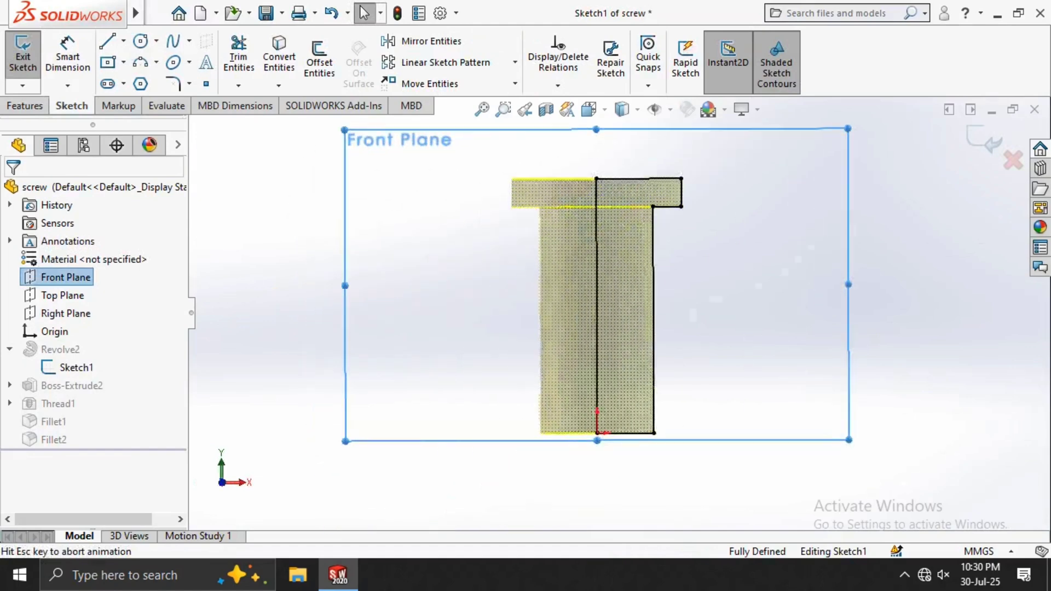
{"action": "scroll", "coordinate": [729, 181], "scroll_direction": "up", "scroll_amount": 1}
{"action": "scroll", "coordinate": [733, 176], "scroll_direction": "down", "scroll_amount": 6}
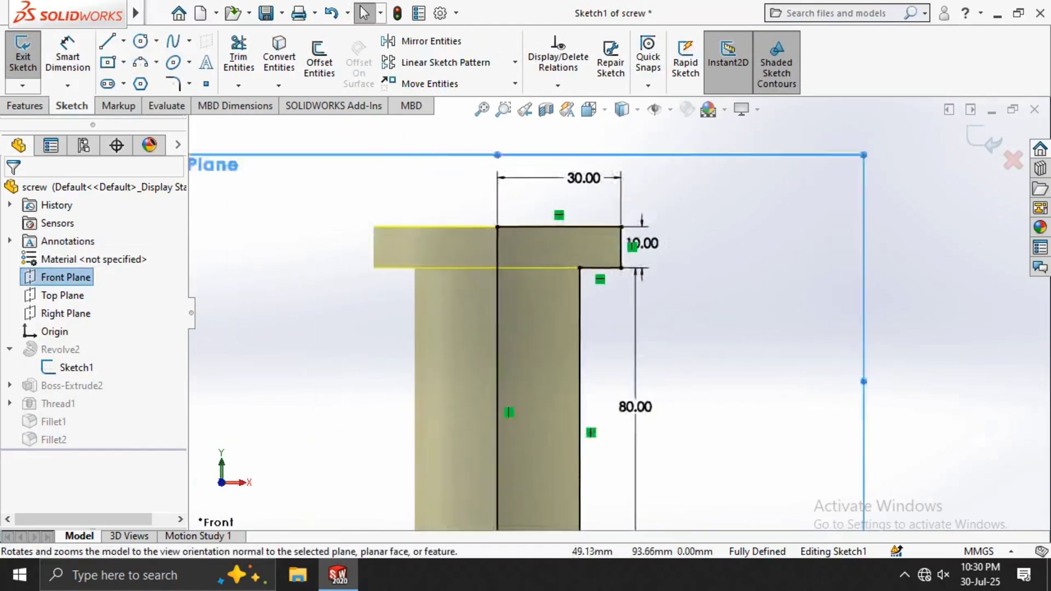
Set the flange thickness dimension in the revolve profile to 5 mm
{"action": "double_click", "coordinate": [585, 281]}
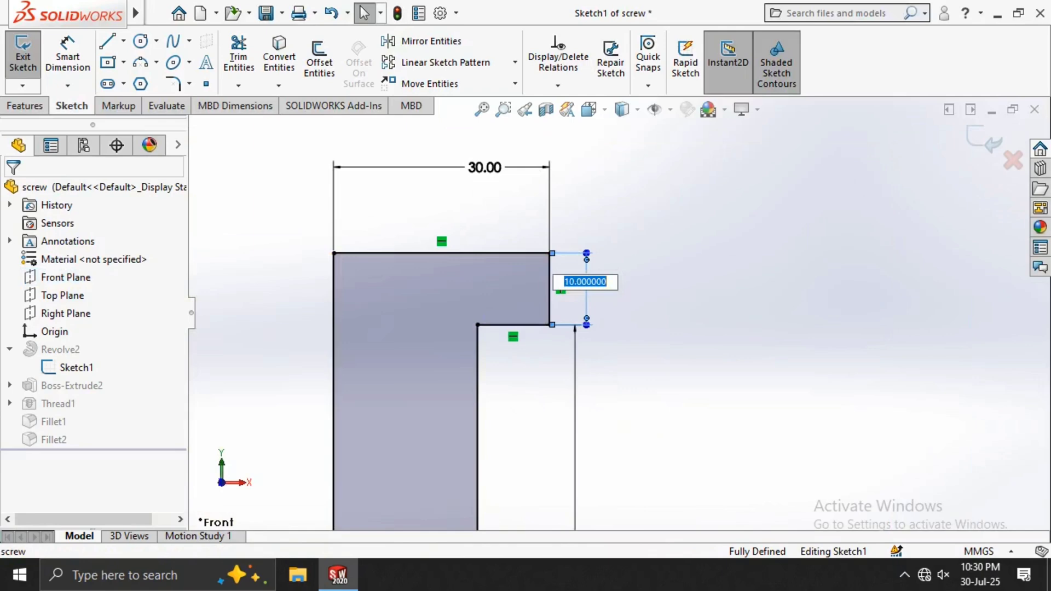
{"action": "type", "text": "5"}
{"action": "key", "text": "Return"}
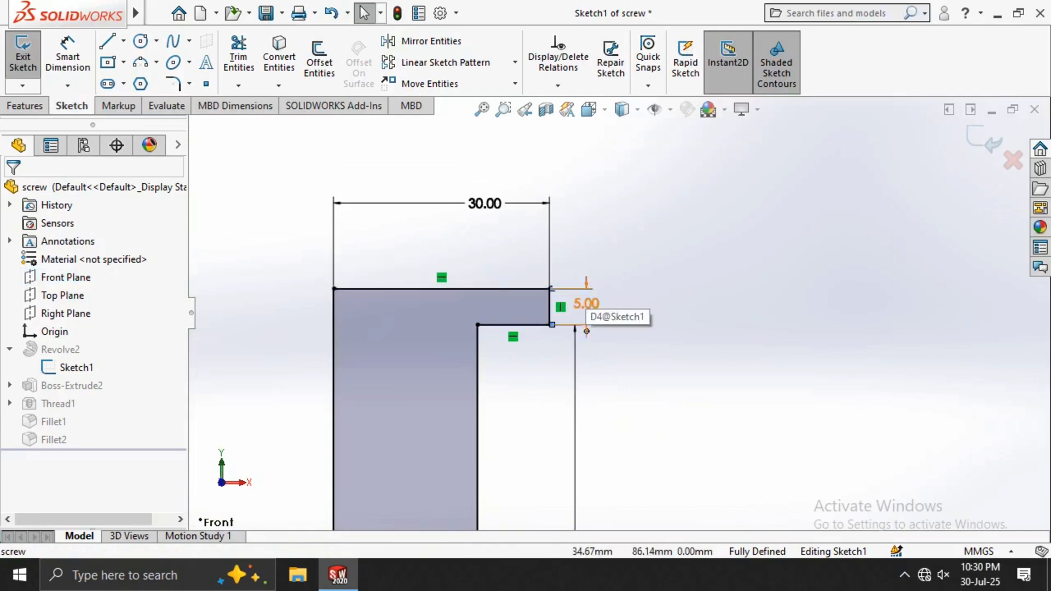
Set the flange thickness in the revolve profile to 6 mm and exit the sketch
{"action": "double_click", "coordinate": [584, 303]}
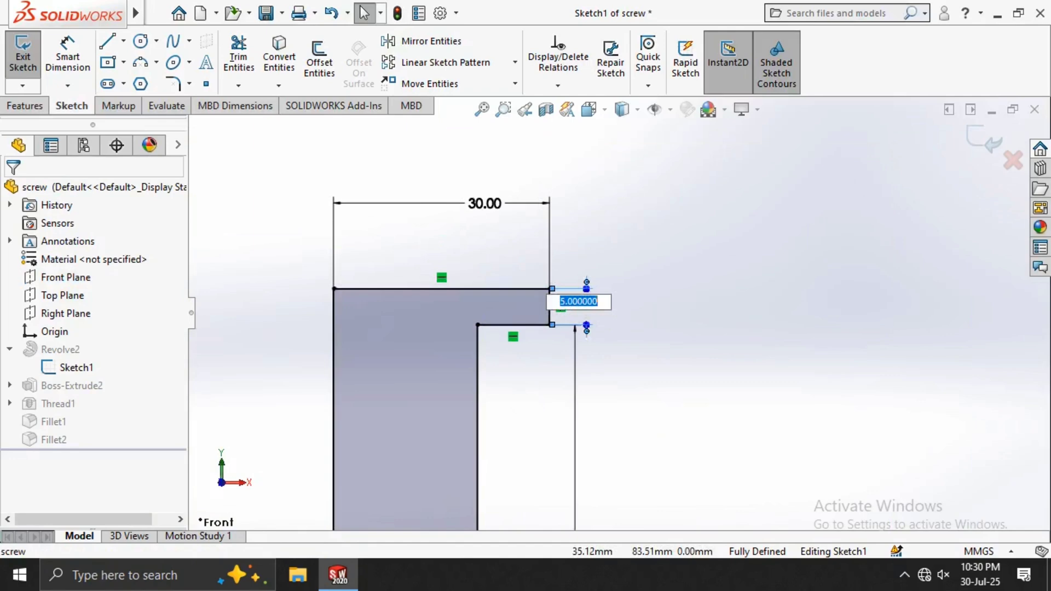
{"action": "type", "text": "6"}
{"action": "key", "text": "Return"}
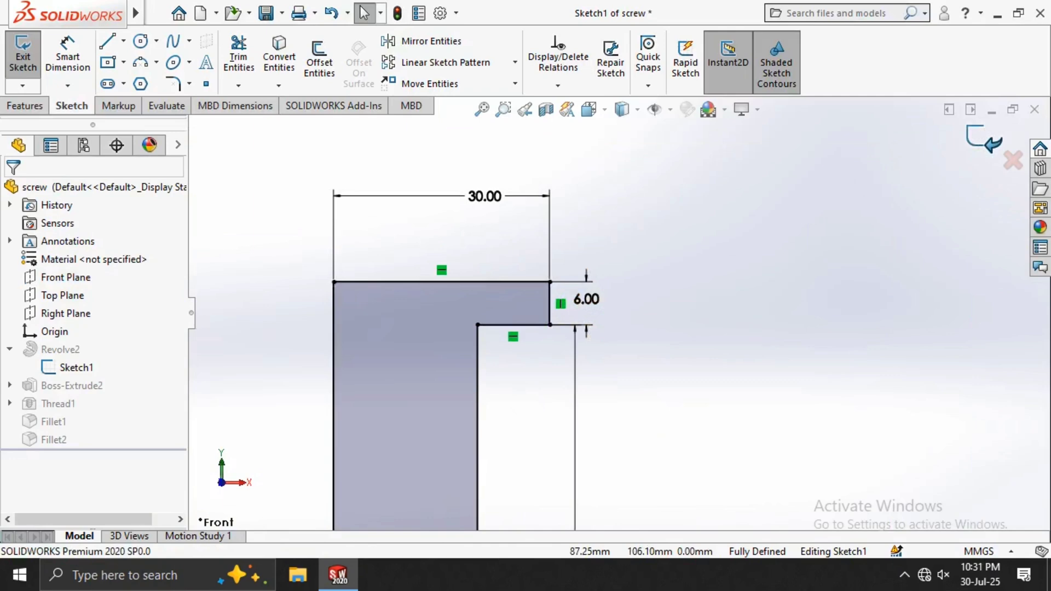
{"action": "left_click", "coordinate": [984, 139]}
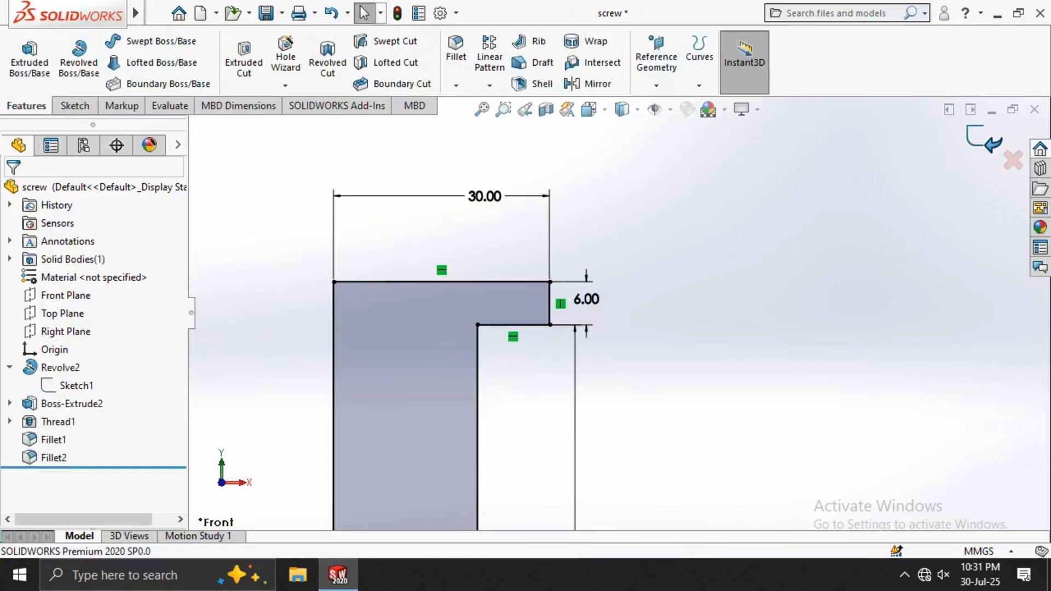
Inspect the rebuilt bolt from several sides, examining the thinner flange and the hex head's top face
{"action": "scroll", "coordinate": [701, 337], "scroll_direction": "down", "scroll_amount": 2}
{"action": "scroll", "coordinate": [619, 312], "scroll_direction": "up", "scroll_amount": 6}
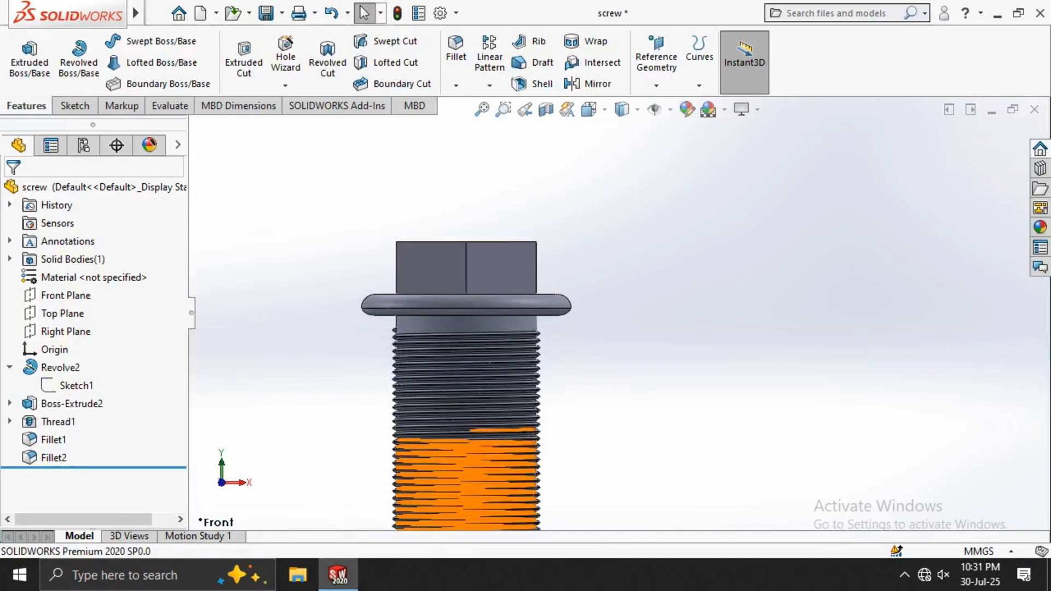
{"action": "scroll", "coordinate": [594, 295], "scroll_direction": "down", "scroll_amount": 1}
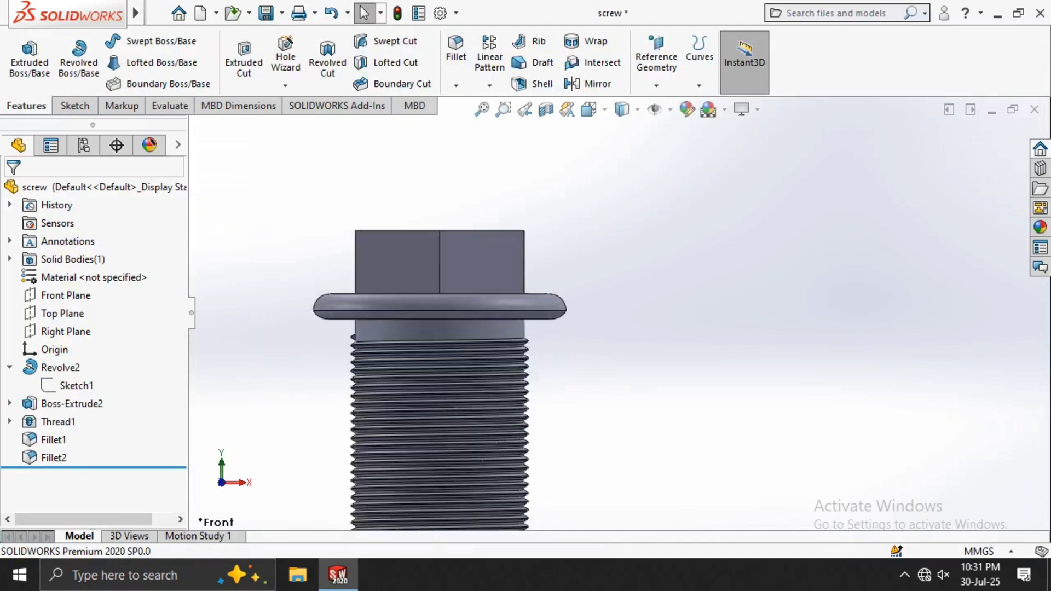
{"action": "middle_click_drag", "start_coordinate": [482, 263], "coordinate": [472, 298]}
{"action": "scroll", "coordinate": [605, 306], "scroll_direction": "up", "scroll_amount": 6}
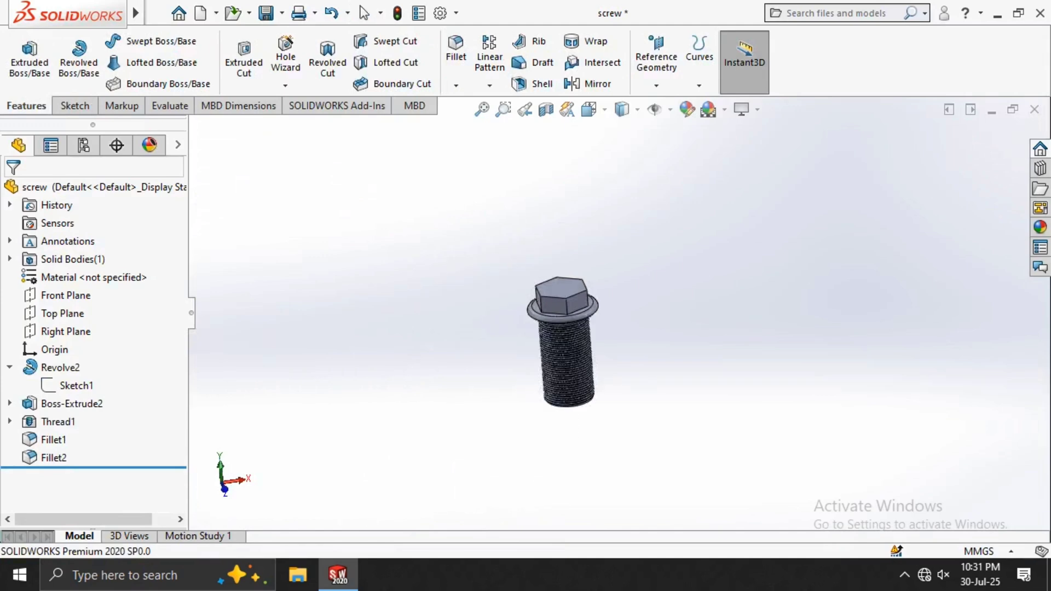
{"action": "middle_click_drag", "start_coordinate": [580, 306], "coordinate": [599, 341]}
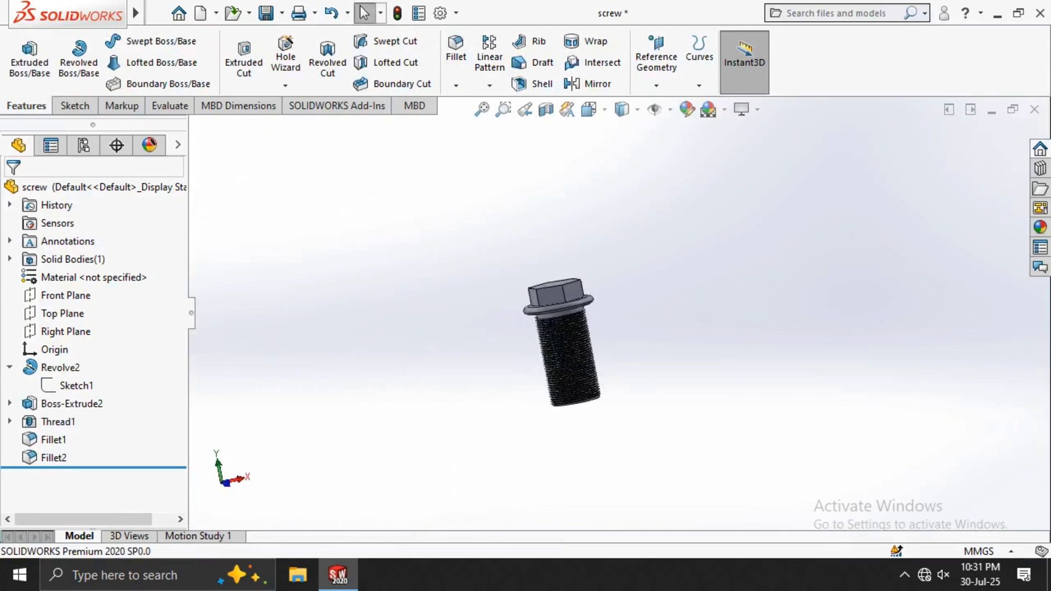
{"action": "scroll", "coordinate": [597, 293], "scroll_direction": "down", "scroll_amount": 2}
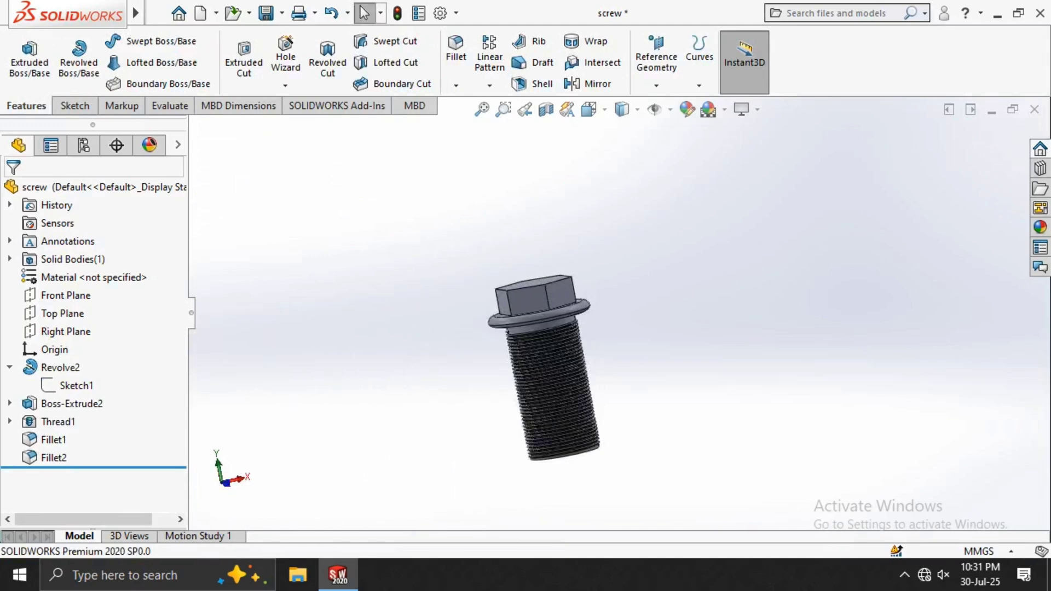
{"action": "scroll", "coordinate": [601, 287], "scroll_direction": "down", "scroll_amount": 4}
{"action": "middle_click_drag", "start_coordinate": [597, 295], "coordinate": [561, 391]}
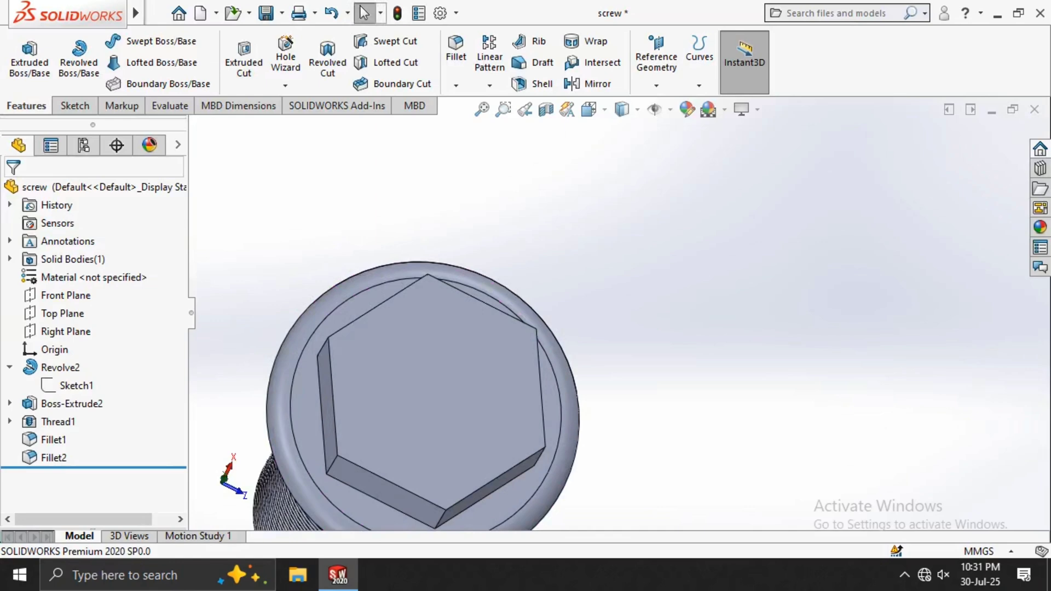
{"action": "mouse_move", "coordinate": [561, 391]}
{"action": "middle_mouse_down"}
{"action": "mouse_move", "coordinate": [506, 353]}
{"action": "mouse_move", "coordinate": [517, 285]}
{"action": "mouse_move", "coordinate": [522, 334]}
{"action": "mouse_move", "coordinate": [575, 386]}
{"action": "middle_mouse_up"}
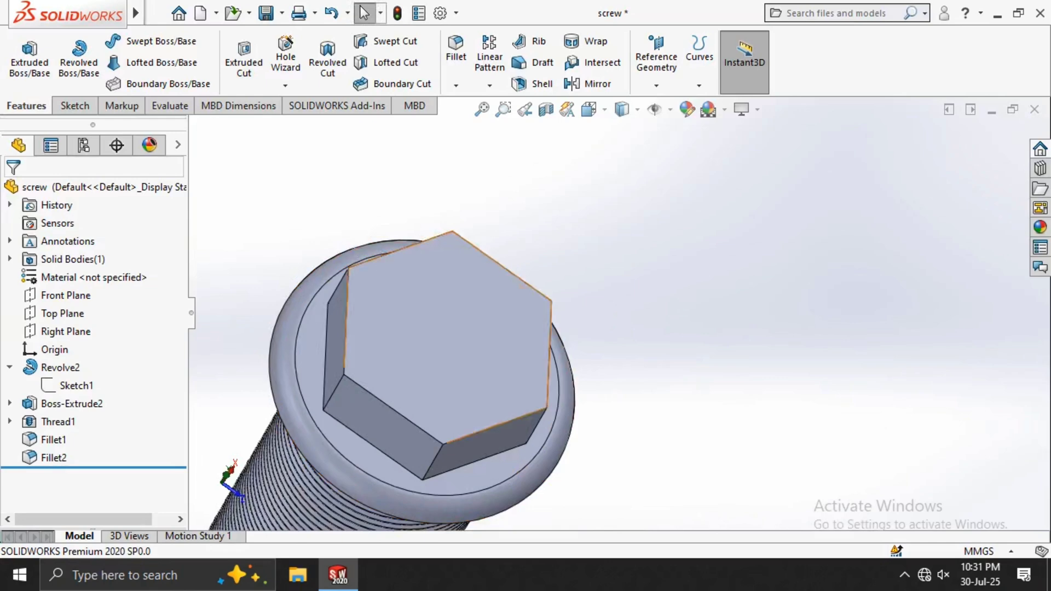
Sketch a circle centred on the origin on the hex head's top face, viewed square to the Top Plane
{"action": "left_click", "coordinate": [427, 374]}
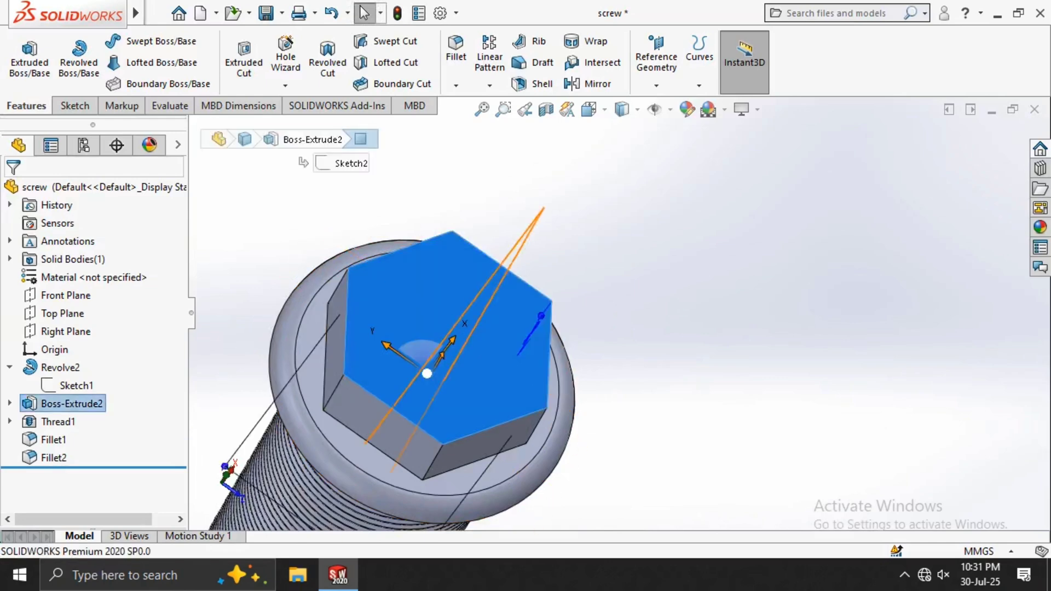
{"action": "left_click", "coordinate": [62, 313]}
{"action": "left_click", "coordinate": [154, 288]}
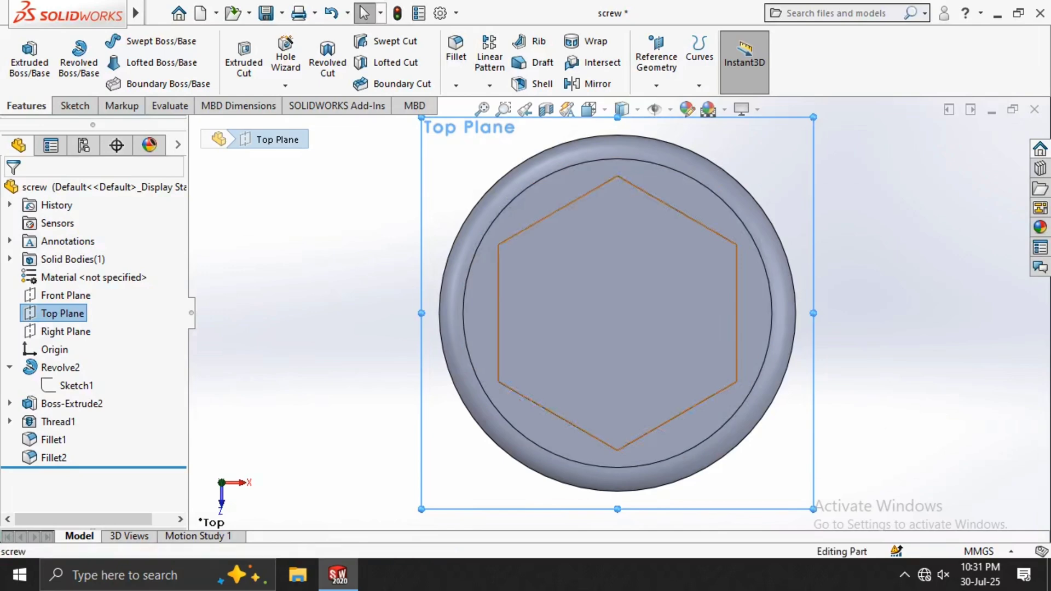
{"action": "left_click", "coordinate": [622, 292]}
{"action": "left_click", "coordinate": [75, 105]}
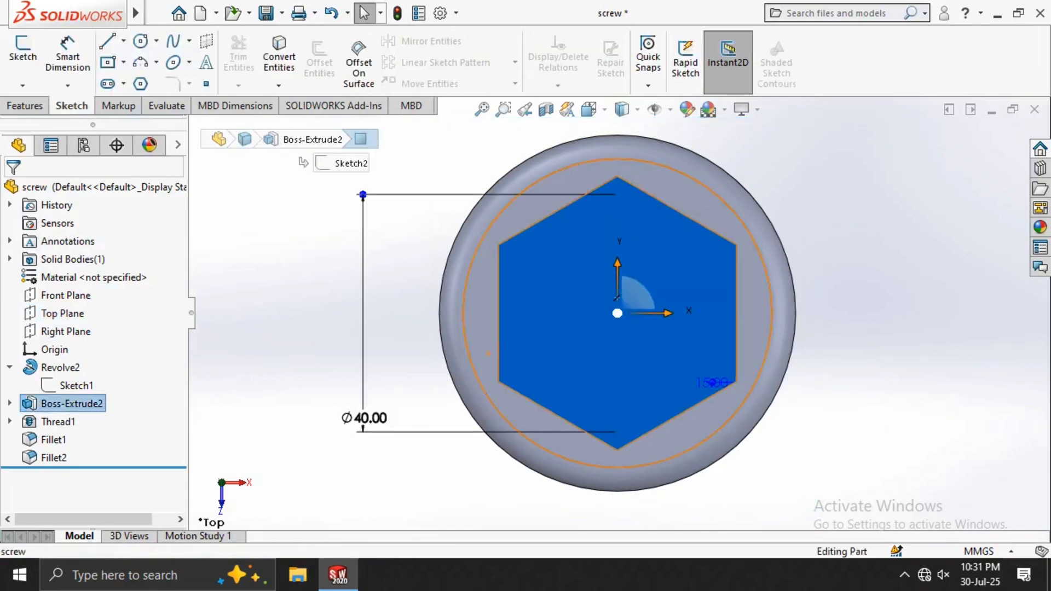
{"action": "left_click", "coordinate": [140, 41]}
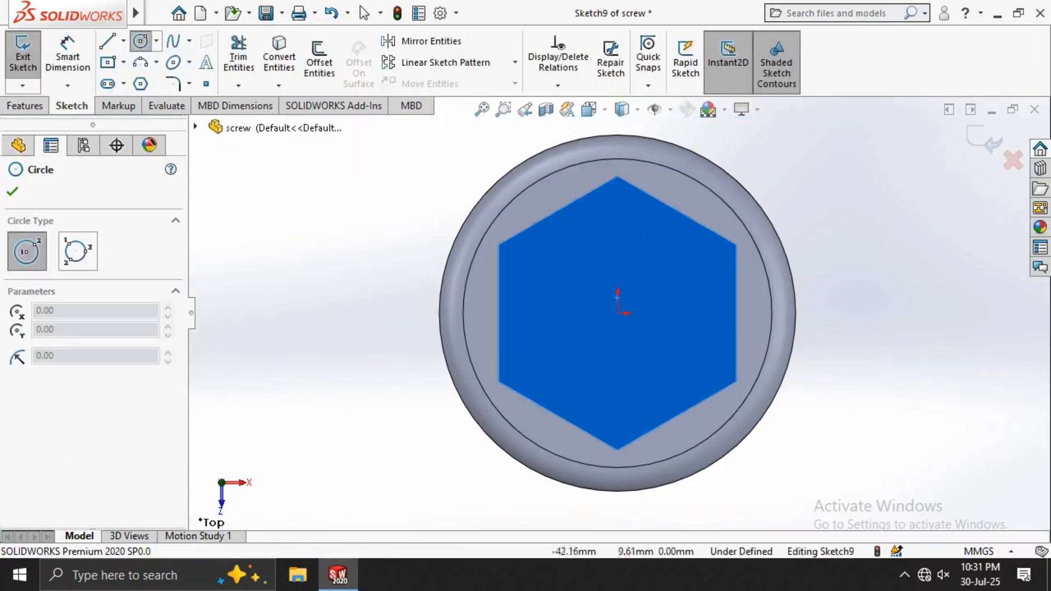
{"action": "left_click", "coordinate": [617, 313]}
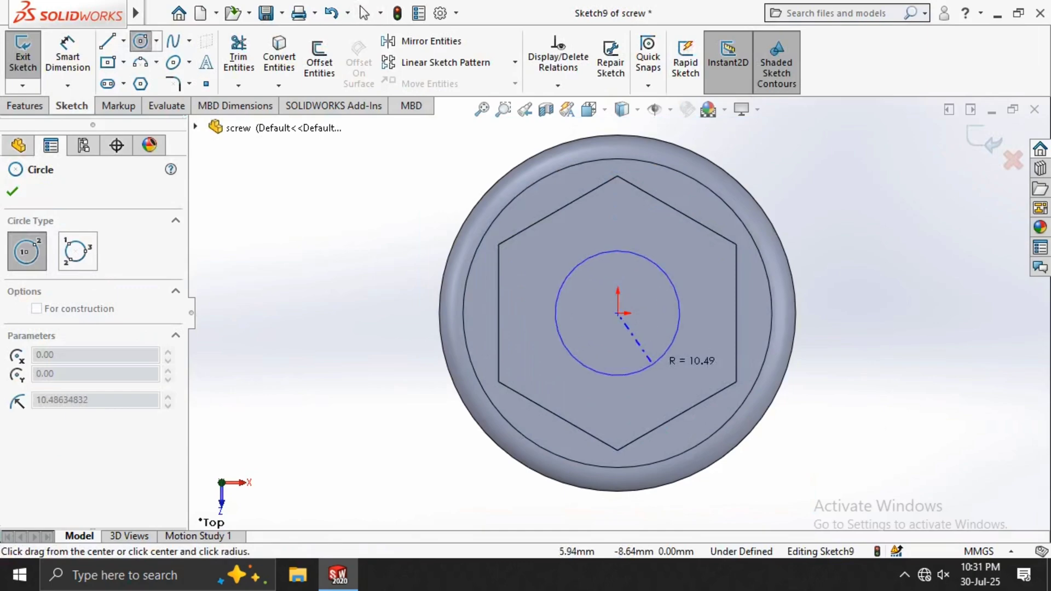
{"action": "mouse_move", "coordinate": [652, 363]}
{"action": "middle_mouse_down"}
{"action": "mouse_move", "coordinate": [583, 357]}
{"action": "mouse_move", "coordinate": [664, 376]}
{"action": "middle_mouse_up"}
{"action": "left_click", "coordinate": [663, 368]}
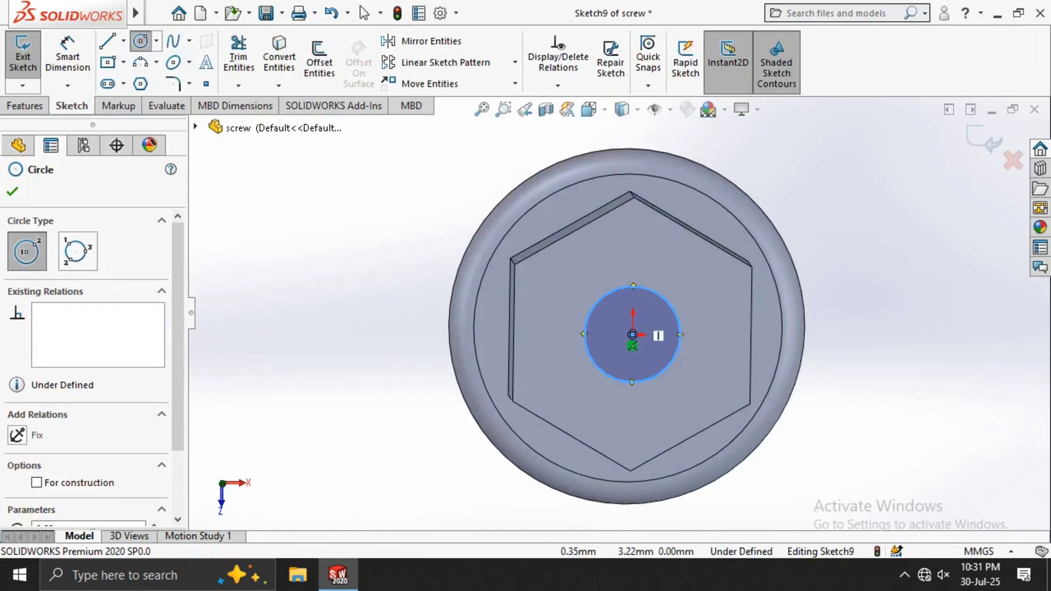
Dimension the circle on the hex head's top face to a diameter of 20 mm
{"action": "left_click", "coordinate": [68, 57]}
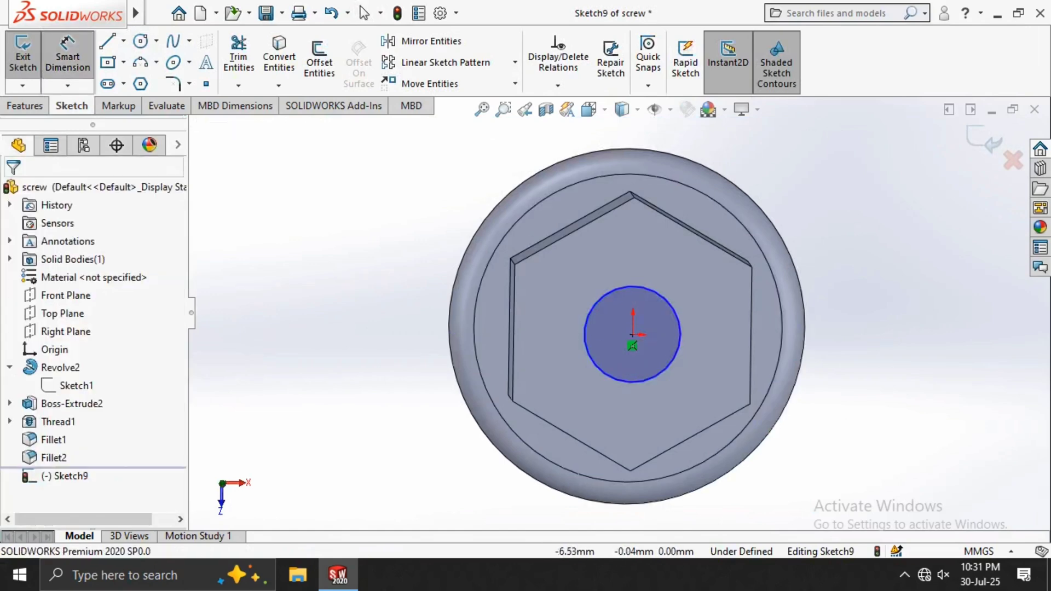
{"action": "left_click", "coordinate": [663, 367]}
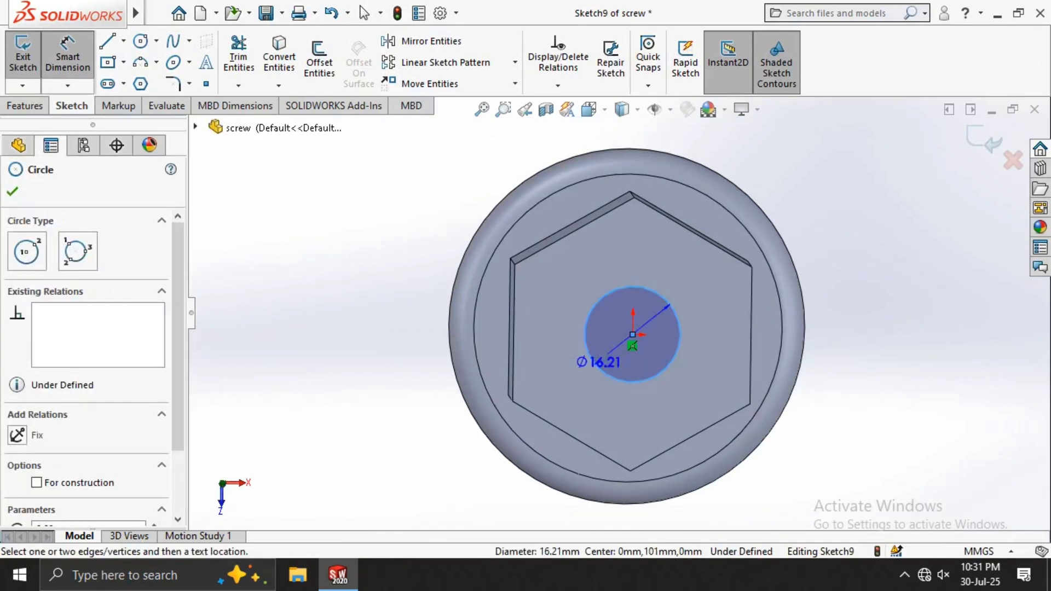
{"action": "left_click", "coordinate": [534, 352]}
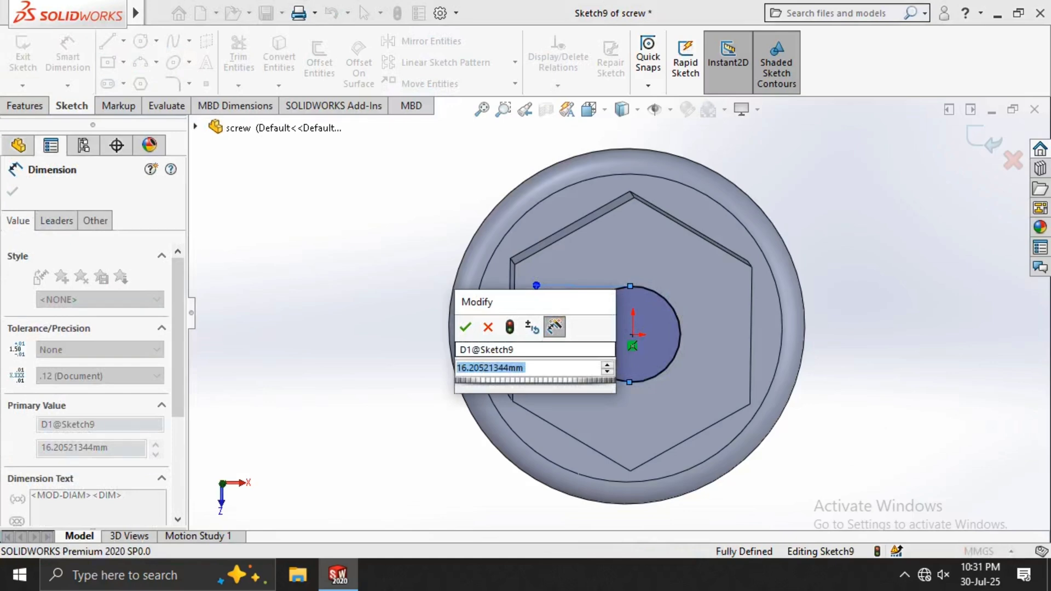
{"action": "type", "text": "20"}
{"action": "key", "text": "Return"}
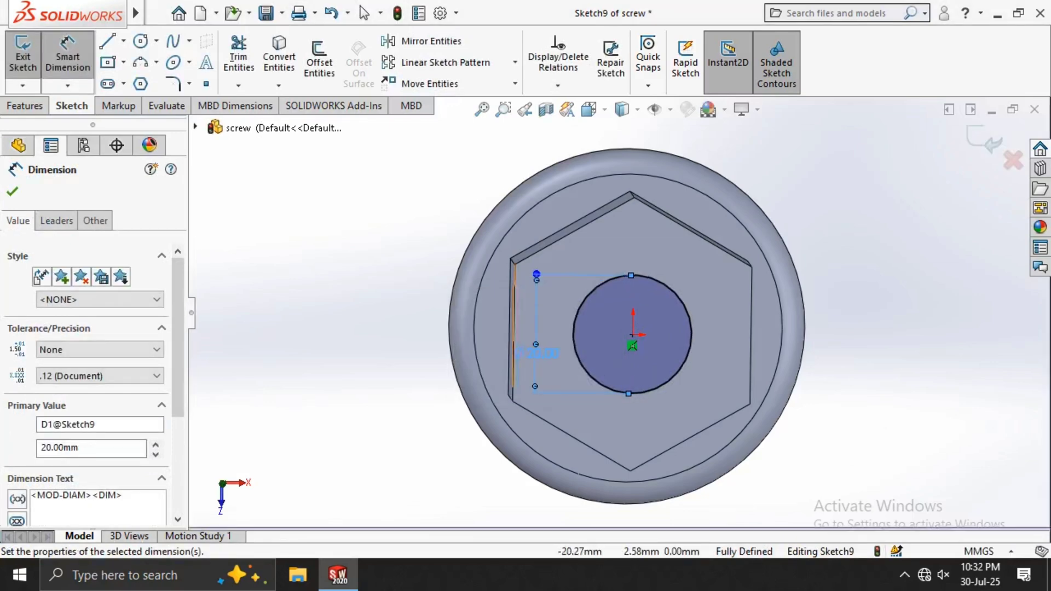
{"action": "left_click", "coordinate": [13, 192]}
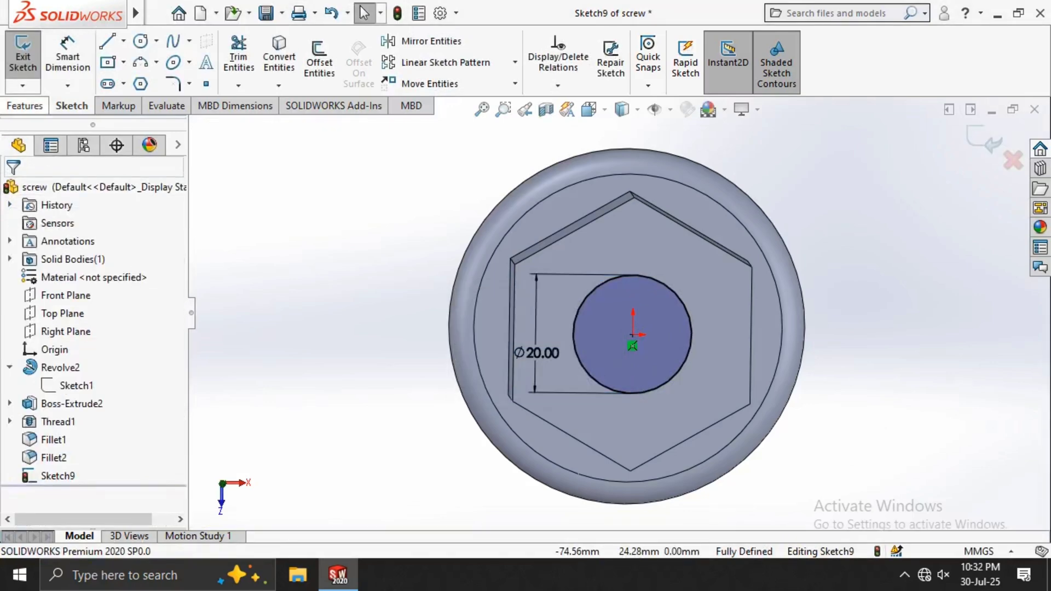
Start an extruded cut from the 20 mm circle into the bolt and set its blind depth to 100 mm
{"action": "left_click", "coordinate": [25, 106]}
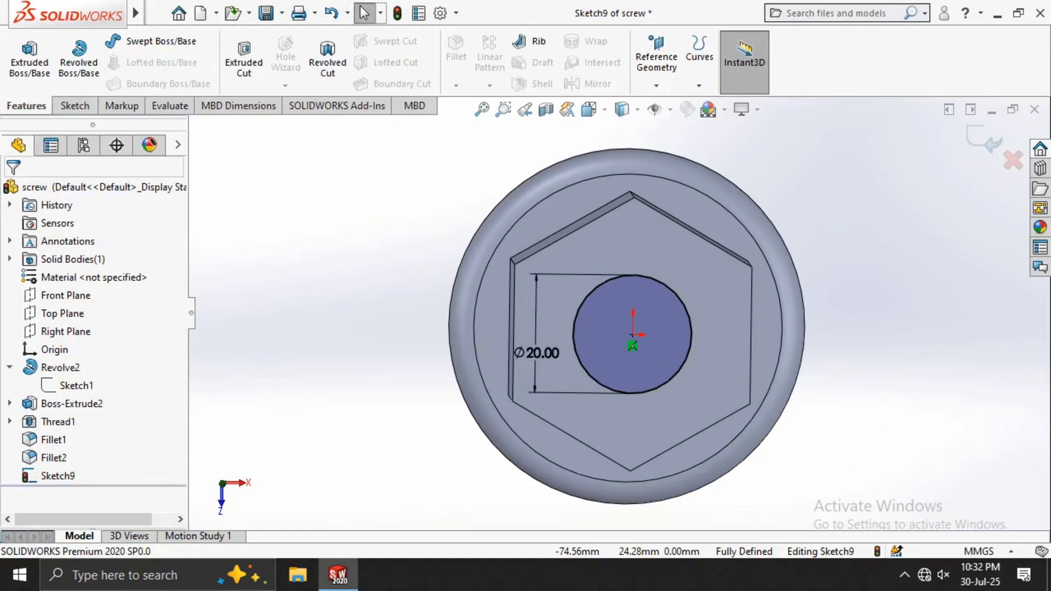
{"action": "left_click", "coordinate": [243, 61]}
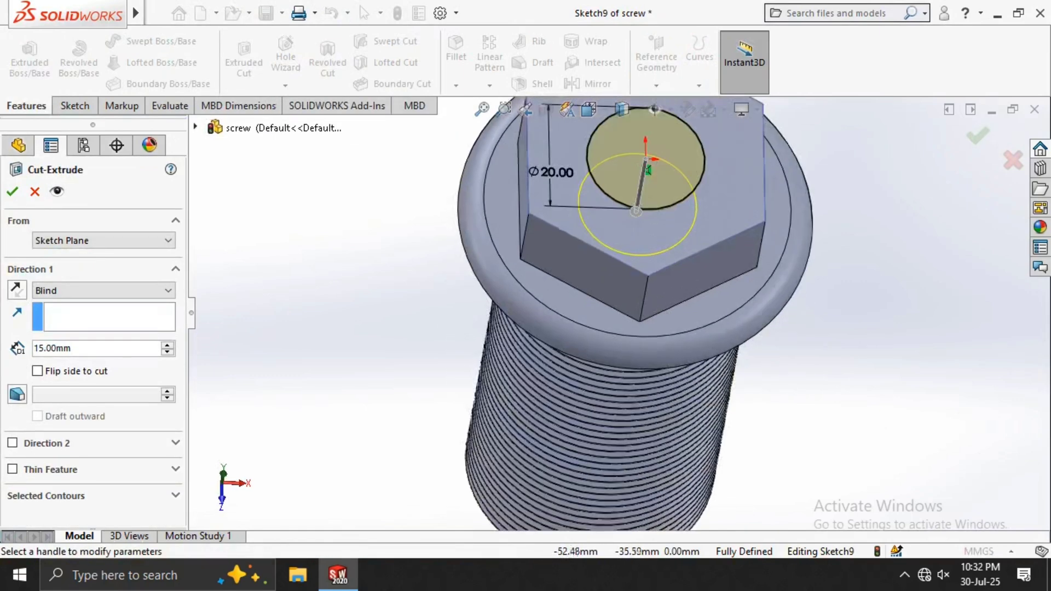
{"action": "scroll", "coordinate": [338, 330], "scroll_direction": "down", "scroll_amount": 1}
{"action": "scroll", "coordinate": [339, 330], "scroll_direction": "up", "scroll_amount": 3}
{"action": "middle_click_drag", "start_coordinate": [371, 476], "coordinate": [376, 335]}
{"action": "scroll", "coordinate": [334, 377], "scroll_direction": "down", "scroll_amount": 1}
{"action": "scroll", "coordinate": [334, 377], "scroll_direction": "up", "scroll_amount": 2}
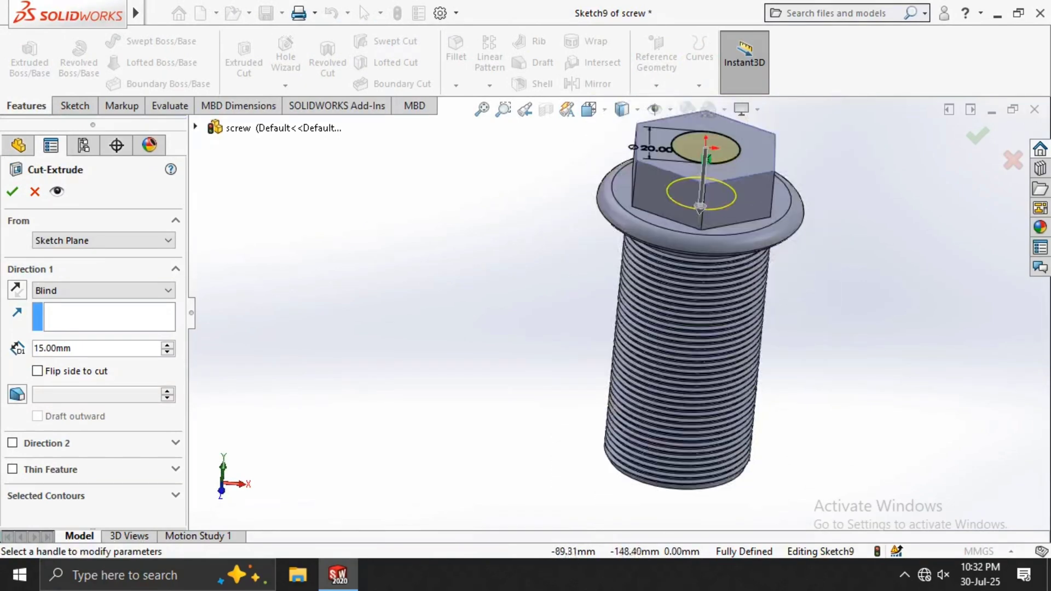
{"action": "middle_click_drag", "start_coordinate": [409, 386], "coordinate": [415, 330]}
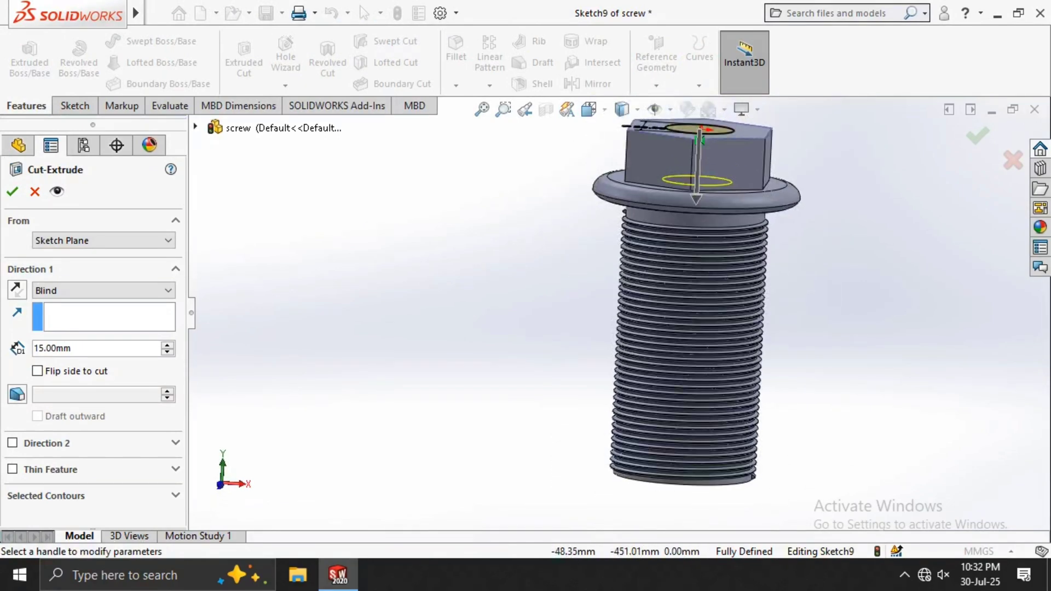
{"action": "double_click", "coordinate": [61, 348]}
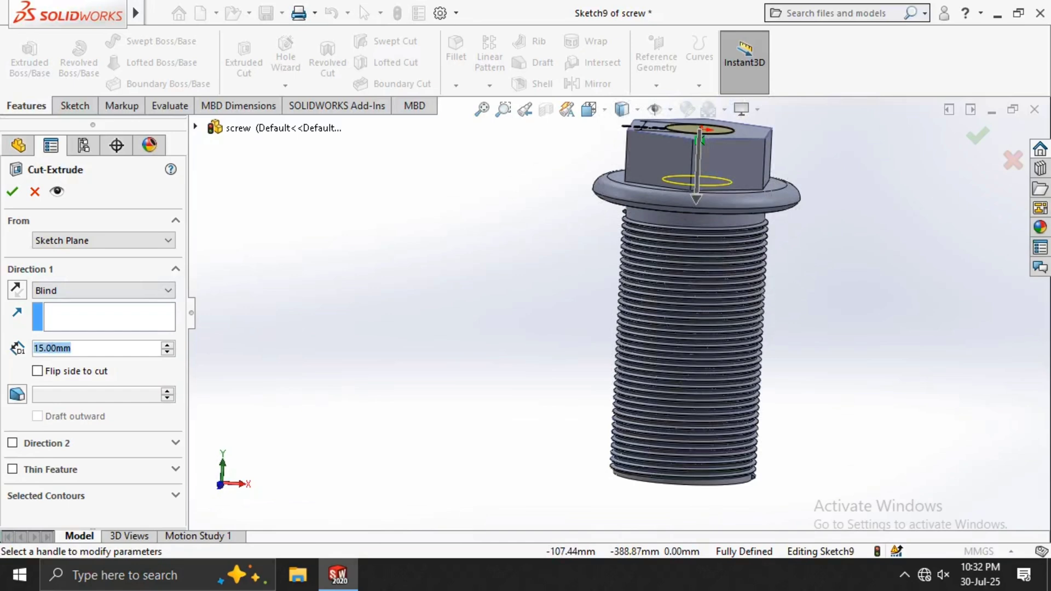
{"action": "type", "text": "80"}
{"action": "key", "text": "Return"}
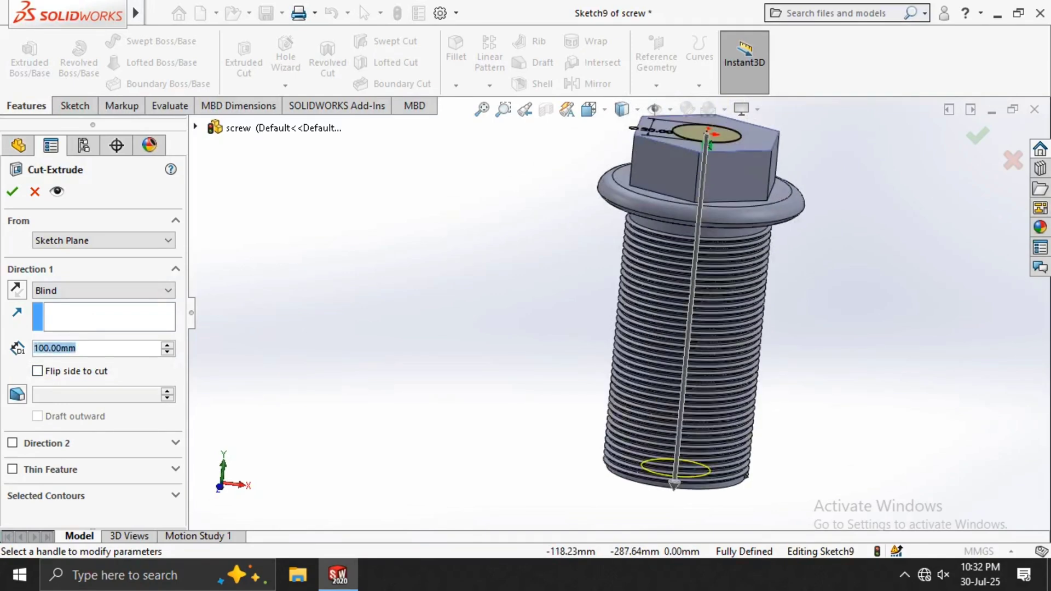
Try the Through All - Both end condition for the cut and return Direction 1 to Blind
{"action": "left_click", "coordinate": [104, 291]}
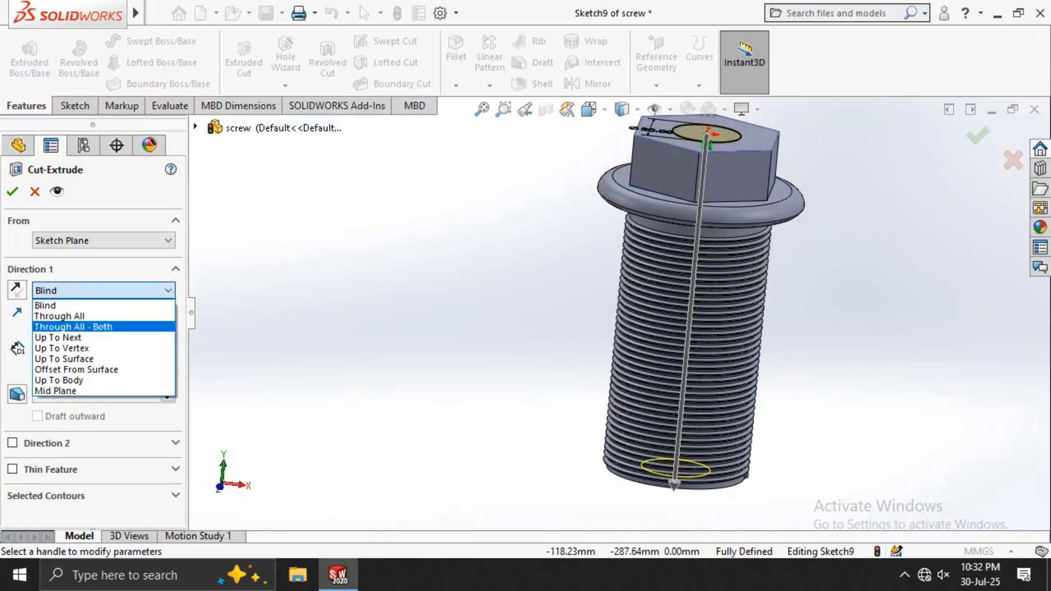
{"action": "left_click", "coordinate": [72, 327]}
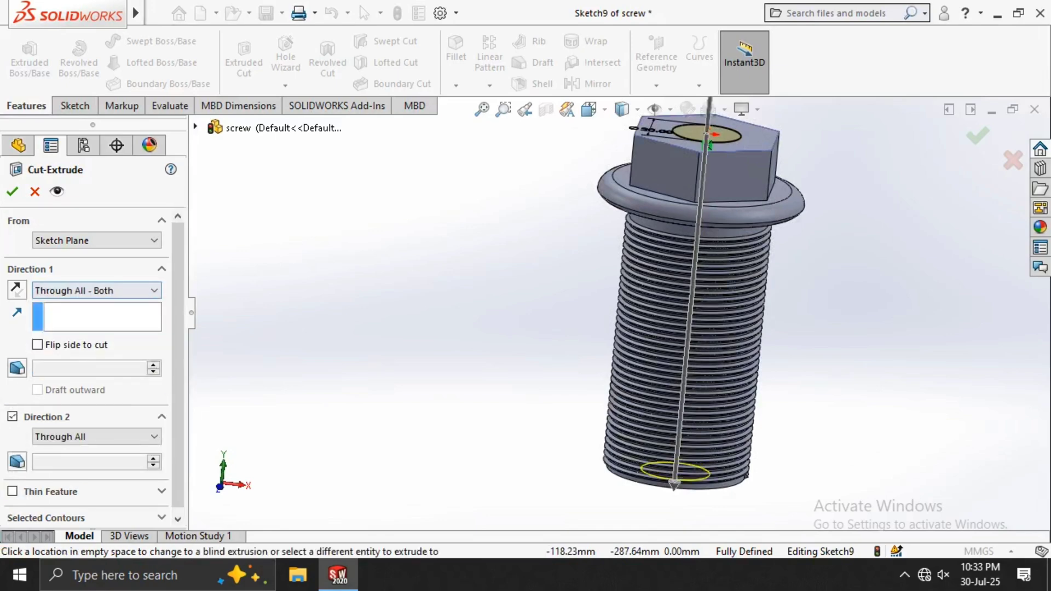
{"action": "middle_click_drag", "start_coordinate": [422, 339], "coordinate": [394, 298]}
{"action": "left_click", "coordinate": [104, 290]}
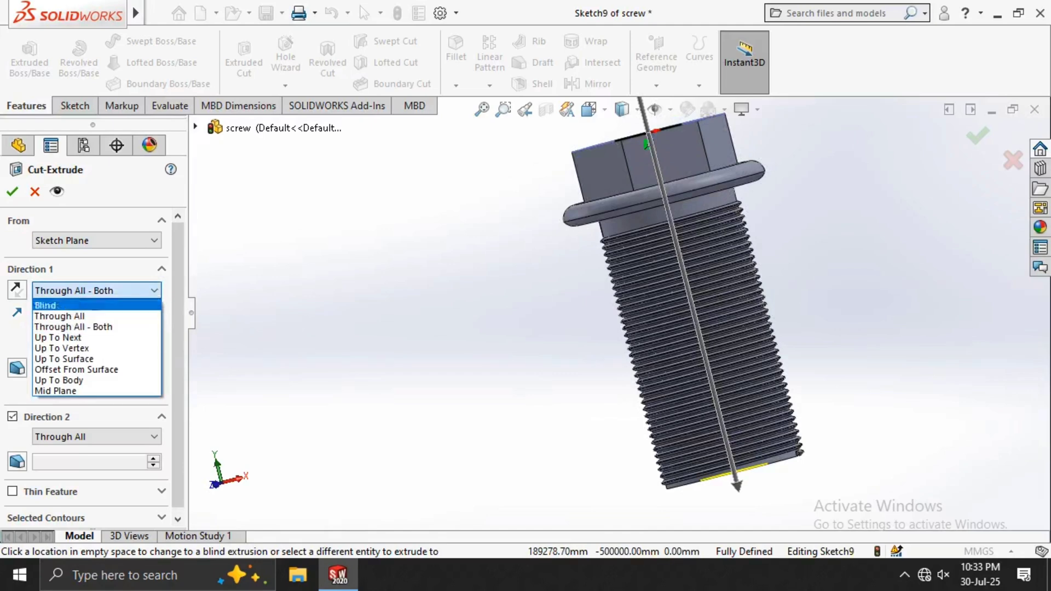
{"action": "left_click", "coordinate": [98, 293]}
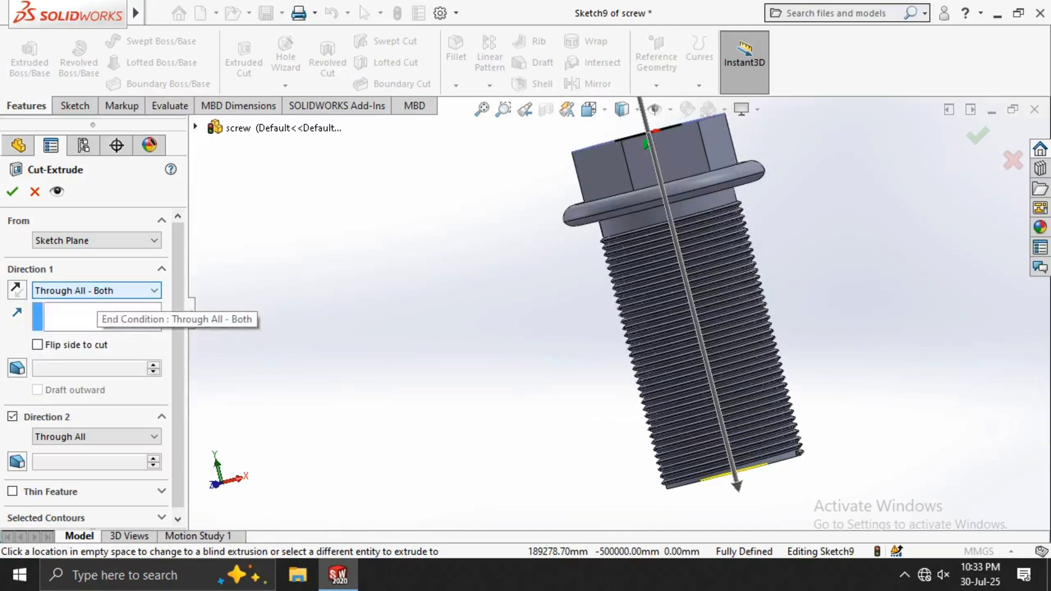
{"action": "left_click", "coordinate": [98, 290]}
{"action": "left_click", "coordinate": [55, 303]}
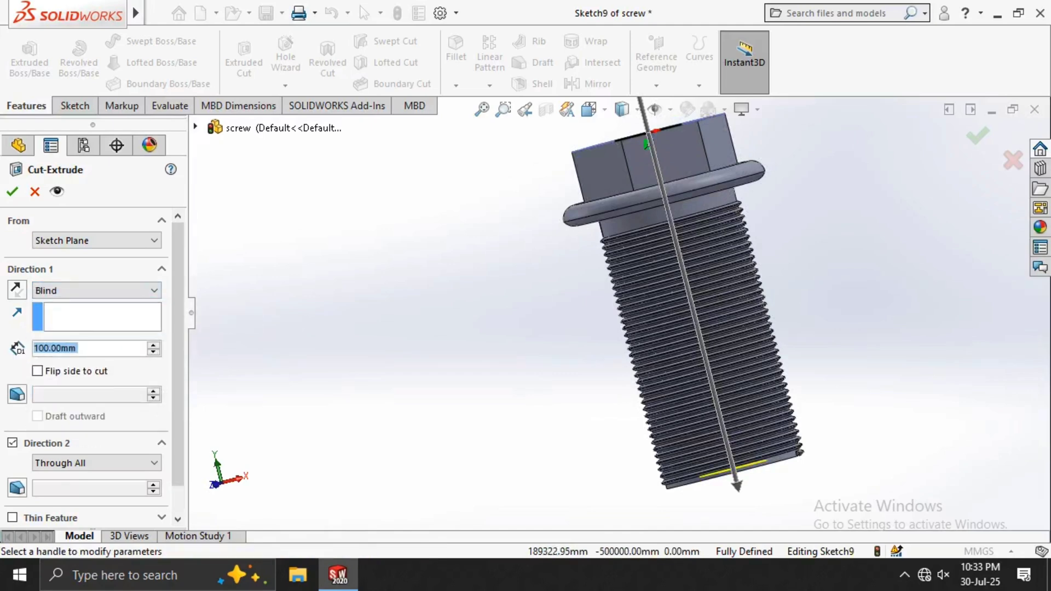
Complete the cut through the hex head with a blind depth of 50 mm and save the part
{"action": "middle_click_drag", "start_coordinate": [397, 310], "coordinate": [403, 378]}
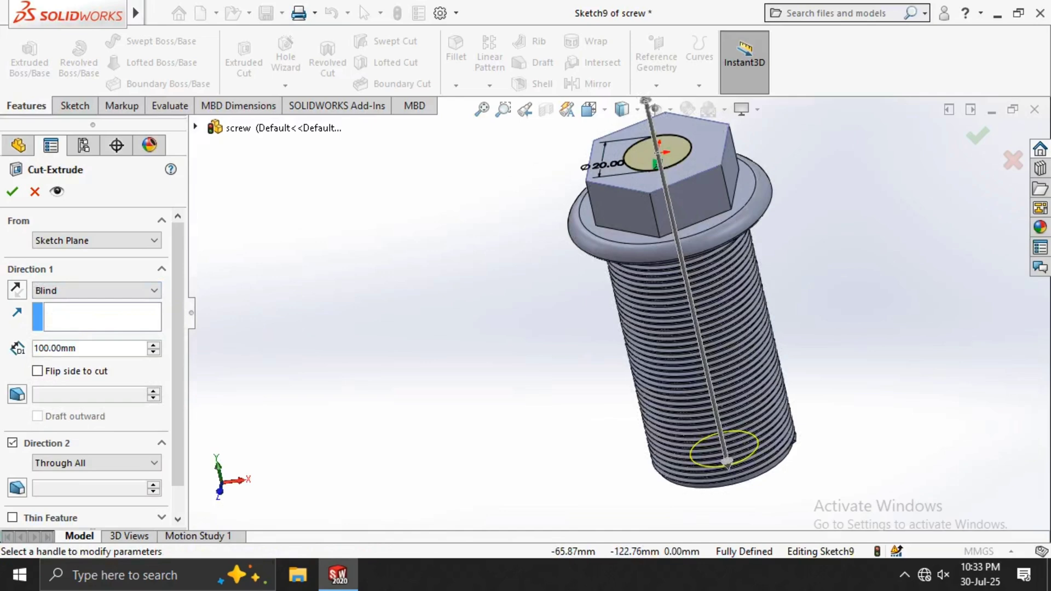
{"action": "left_click", "coordinate": [94, 349]}
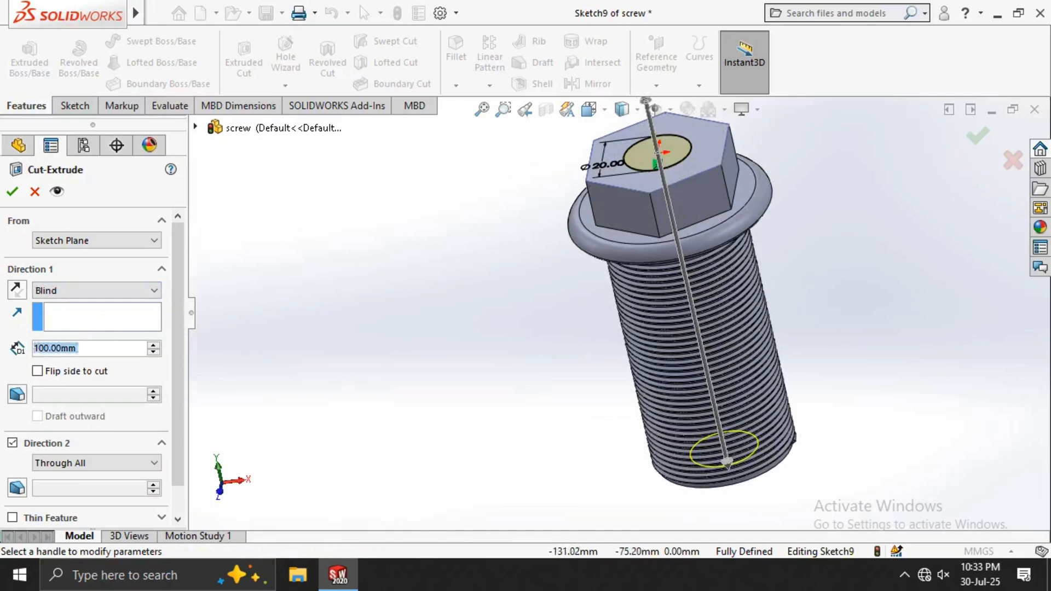
{"action": "left_click", "coordinate": [95, 349]}
{"action": "left_click_drag", "start_coordinate": [61, 348], "coordinate": [33, 349]}
{"action": "type", "text": "50"}
{"action": "key", "text": "Return"}
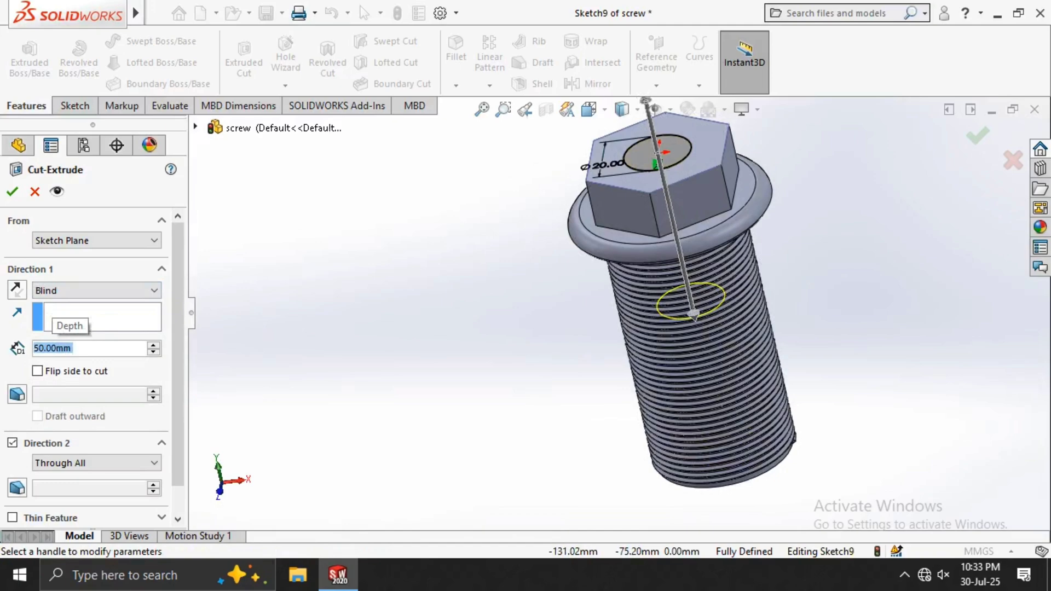
{"action": "middle_click_drag", "start_coordinate": [263, 378], "coordinate": [277, 360]}
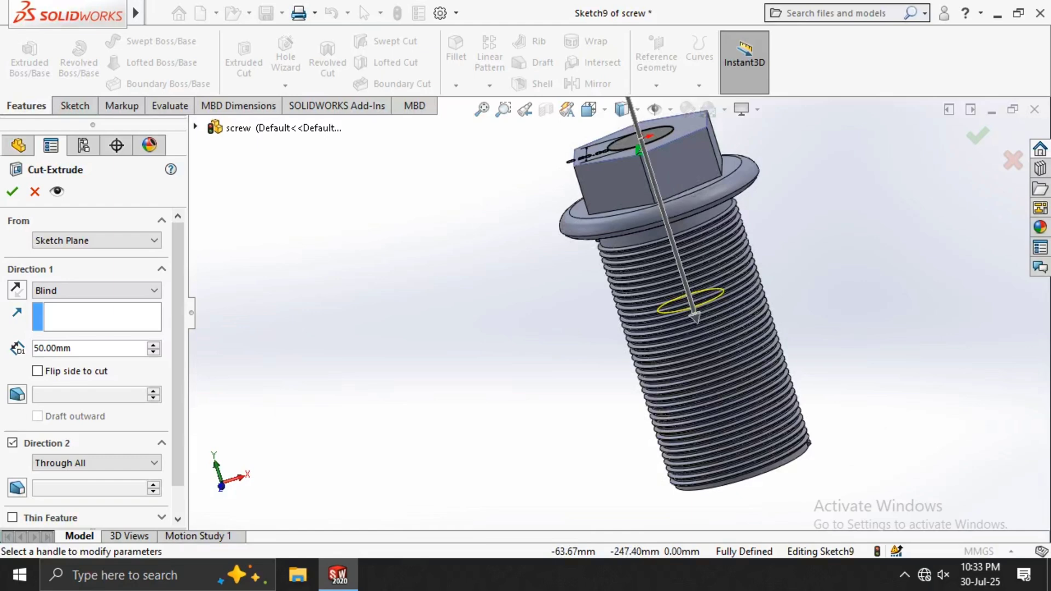
{"action": "key", "text": "Return"}
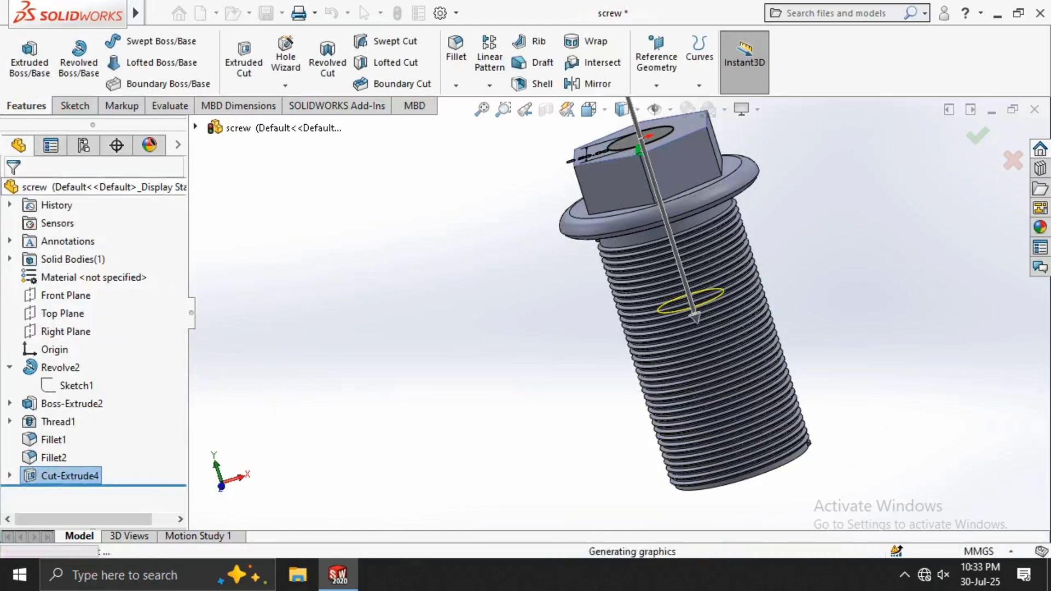
{"action": "middle_click_drag", "start_coordinate": [526, 263], "coordinate": [555, 257]}
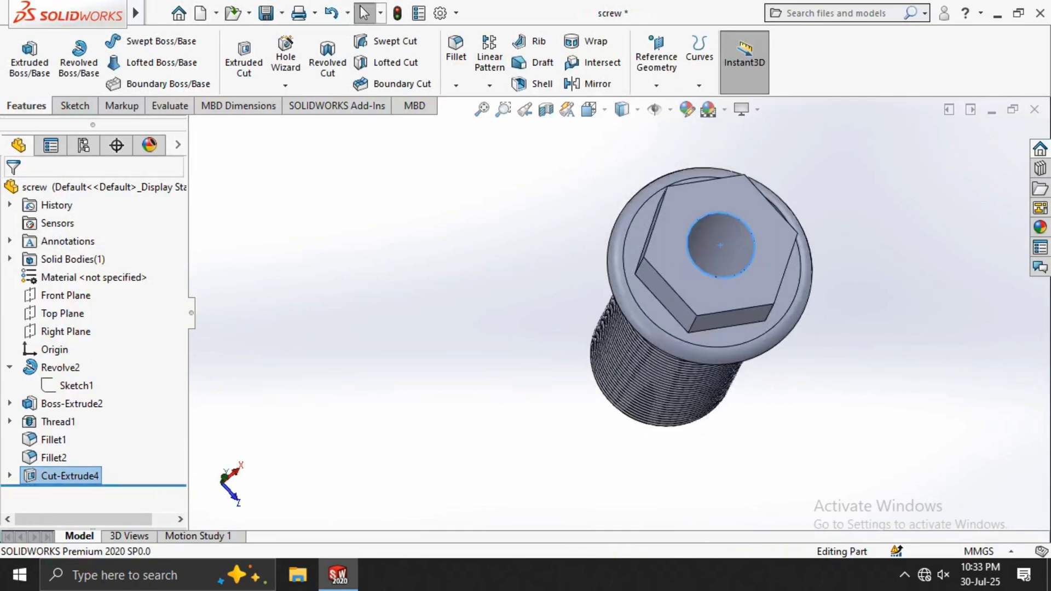
{"action": "key", "text": "ctrl+s"}
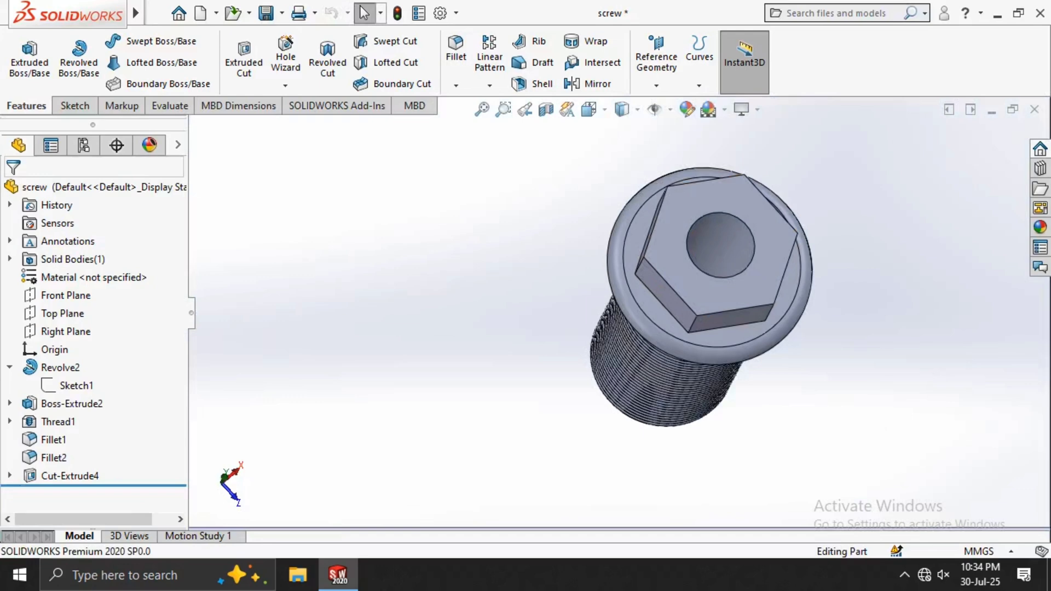
Add a 45 mm blind thread inside the new hole, starting from its circular edge on the hex head's top face
{"action": "left_click", "coordinate": [285, 86]}
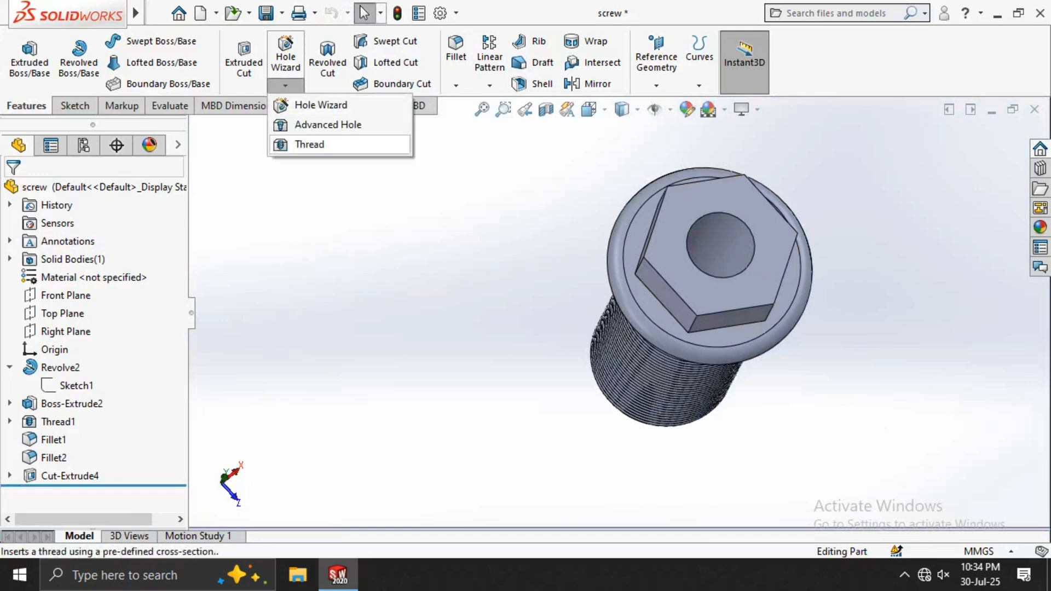
{"action": "left_click", "coordinate": [309, 144]}
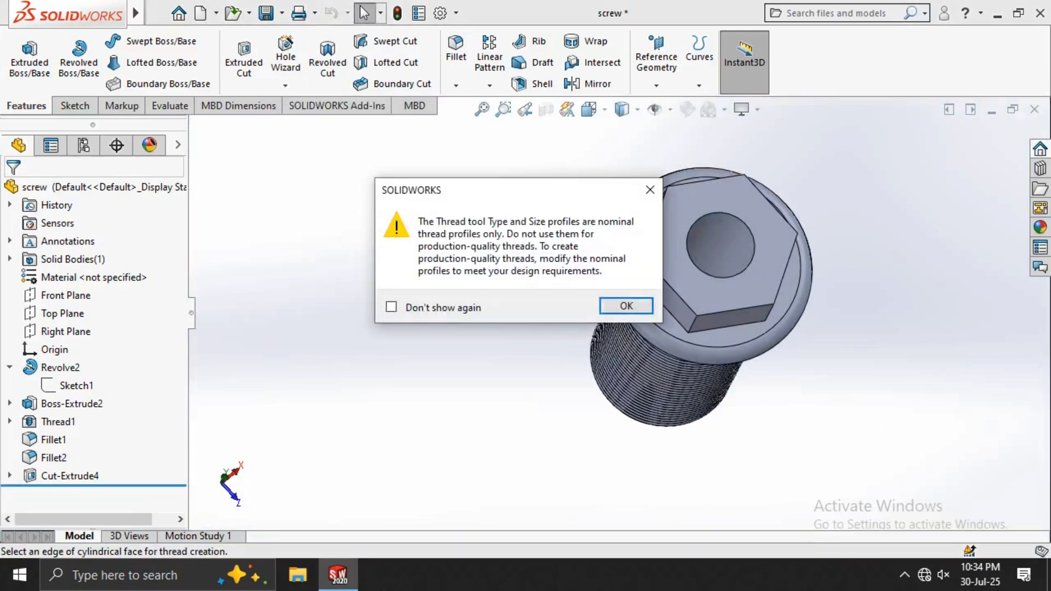
{"action": "left_click", "coordinate": [610, 304]}
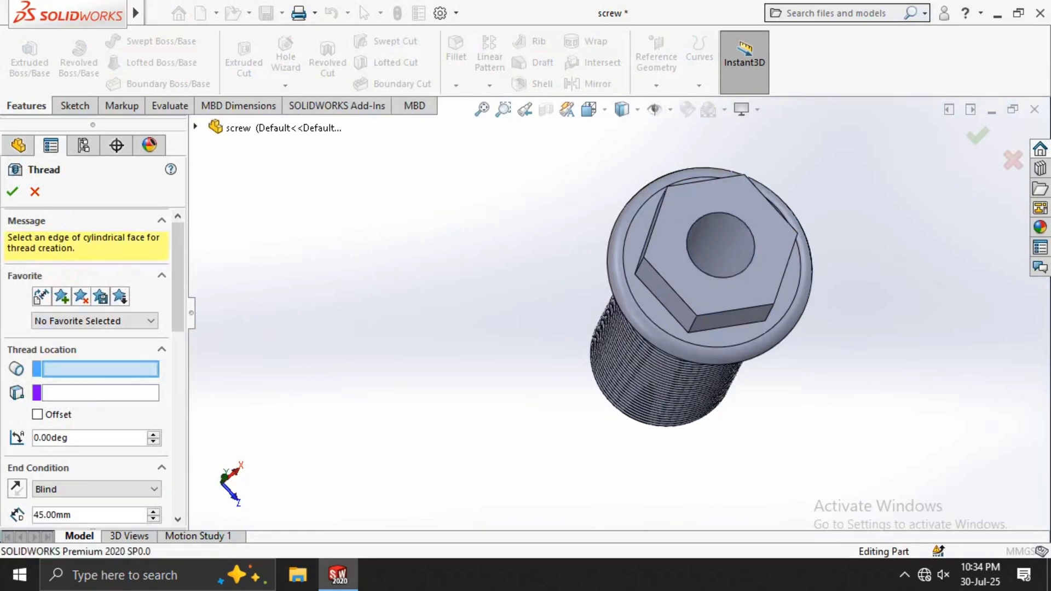
{"action": "left_click", "coordinate": [706, 274]}
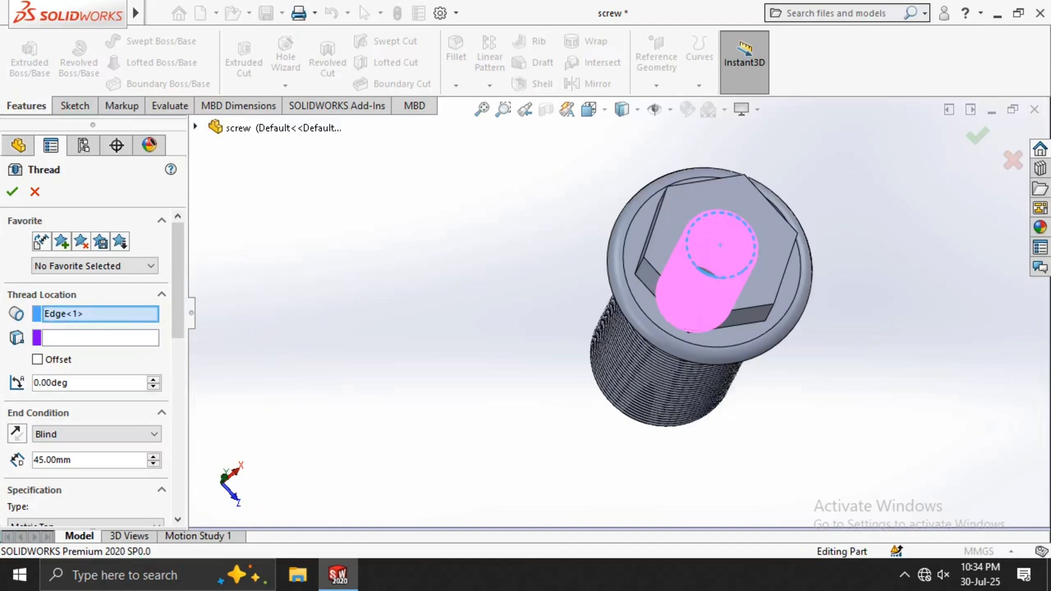
{"action": "left_click", "coordinate": [12, 191]}
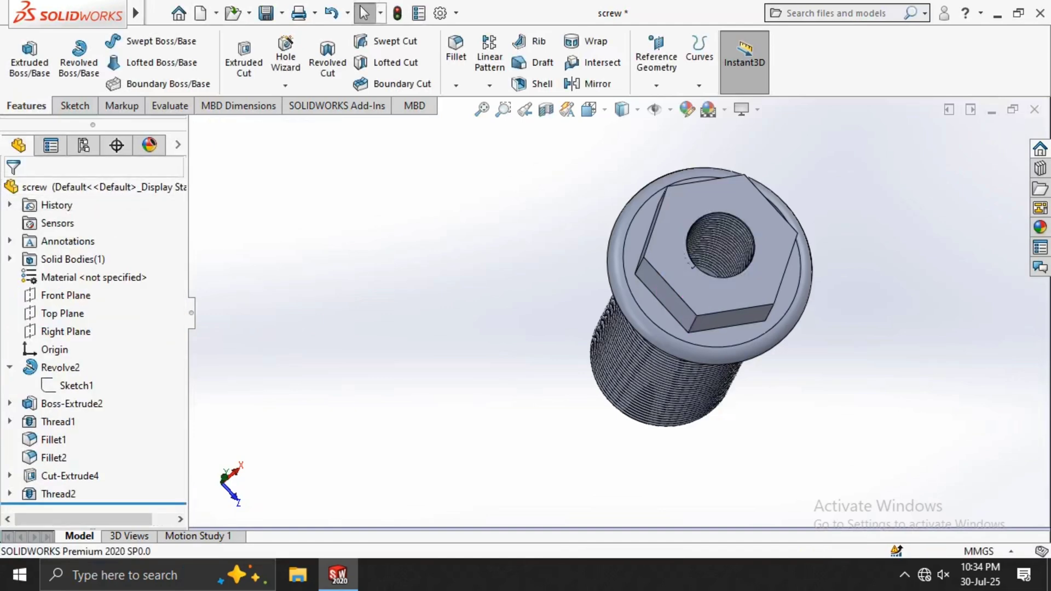
{"action": "middle_click_drag", "start_coordinate": [693, 267], "coordinate": [669, 206]}
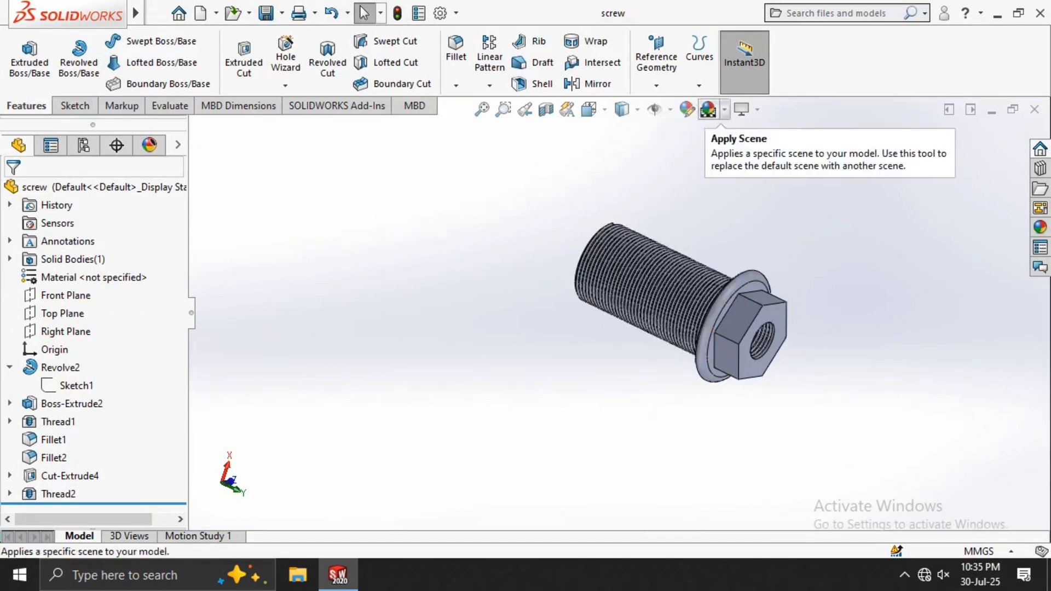
Apply a light orange colour from the standard palette to the whole screw part
{"action": "left_click", "coordinate": [686, 108]}
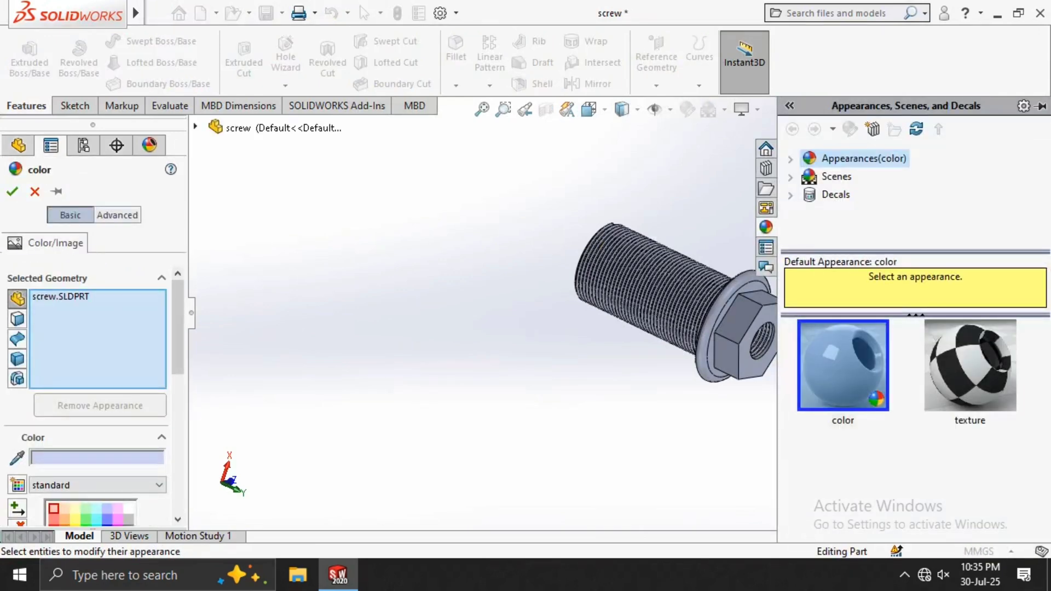
{"action": "scroll", "coordinate": [115, 491], "scroll_direction": "down", "scroll_amount": 3}
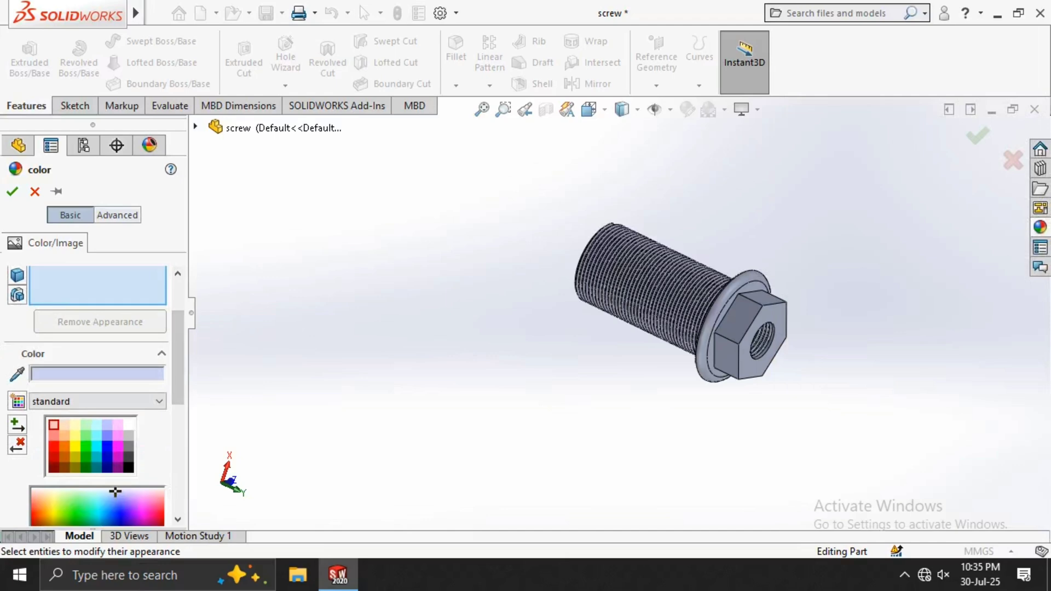
{"action": "left_click", "coordinate": [53, 514]}
{"action": "left_click", "coordinate": [86, 457]}
{"action": "left_click", "coordinate": [129, 467]}
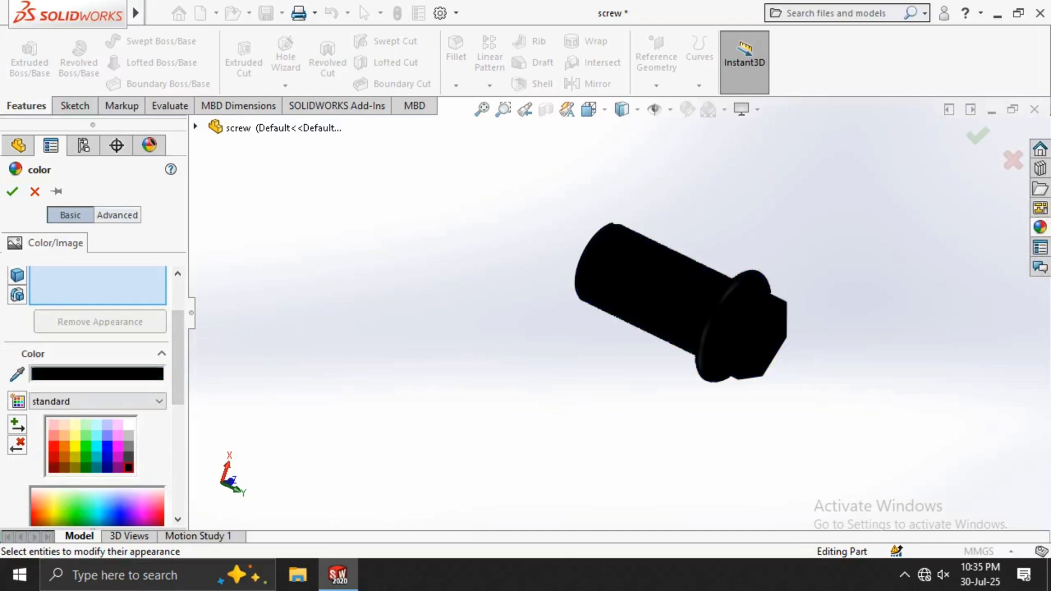
{"action": "left_click", "coordinate": [97, 435]}
{"action": "left_click", "coordinate": [65, 436]}
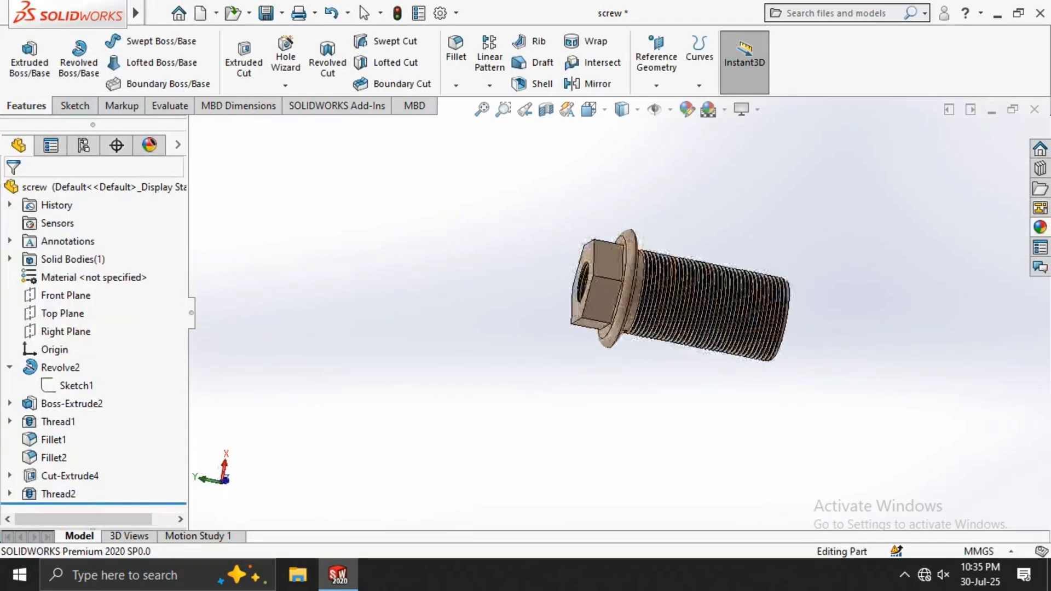